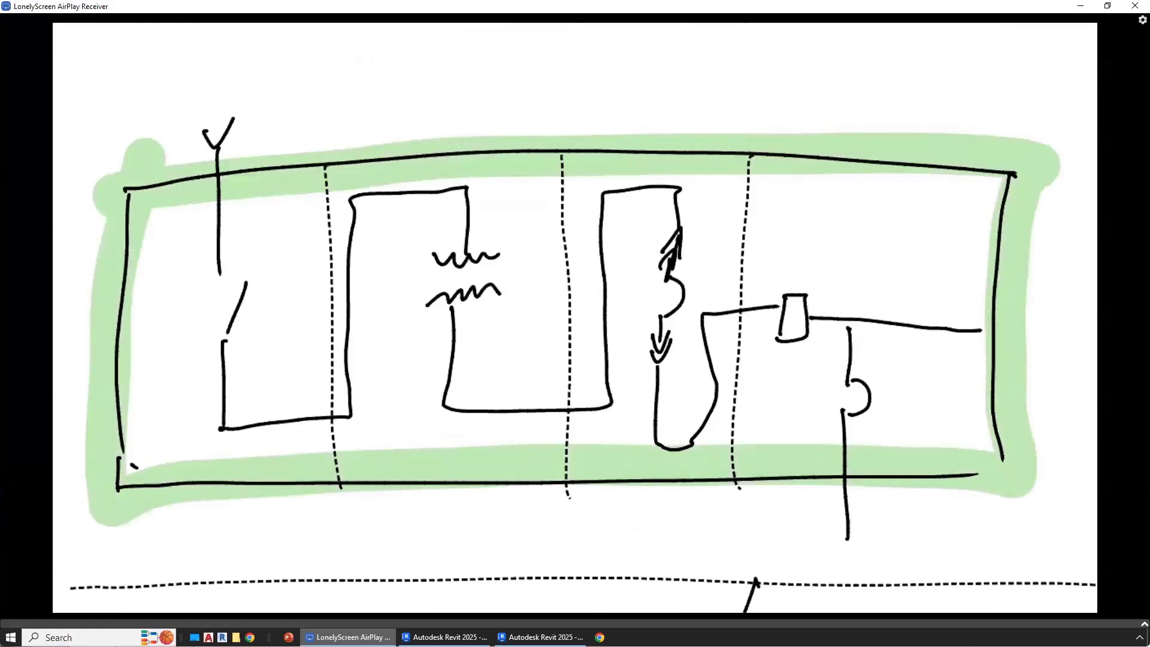
Step: Switch to the Revit single-line project and open the SWB switchboard's detail item family for editing
{"action": "mouse_move", "coordinate": [445, 637]}
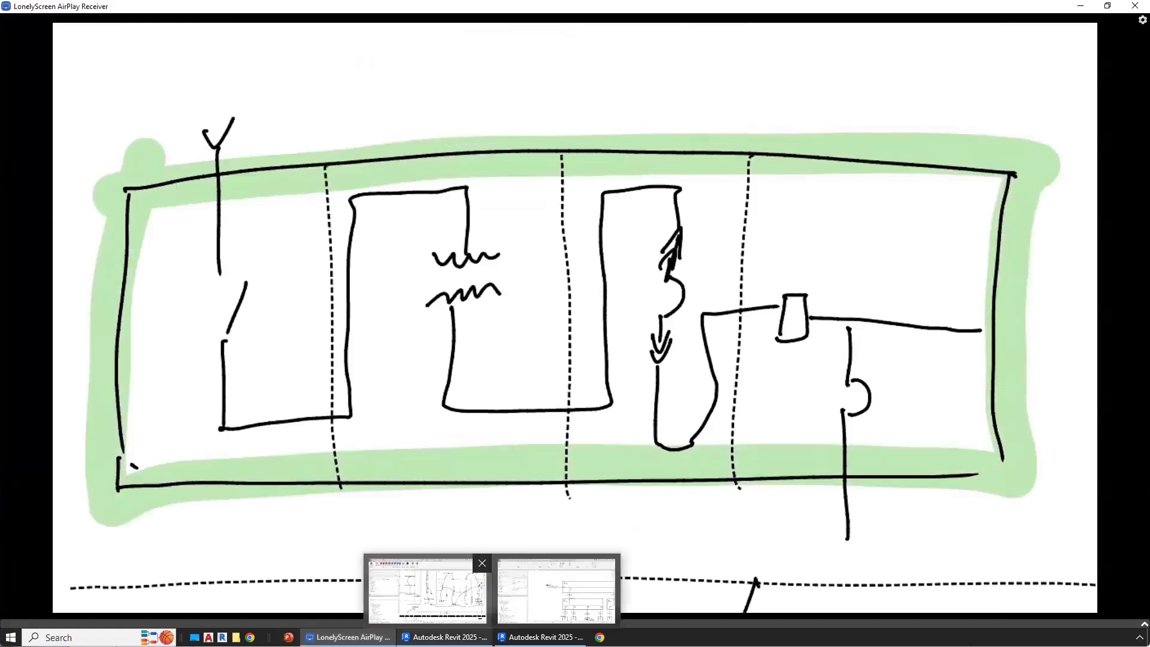
{"action": "left_click", "coordinate": [557, 590]}
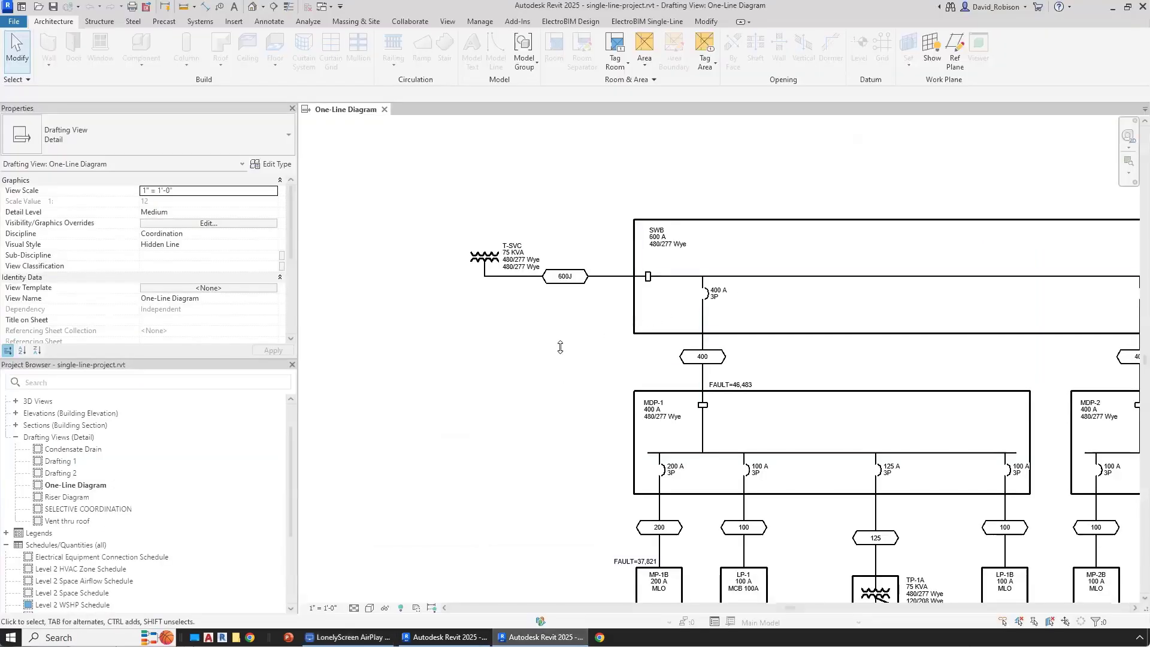
{"action": "left_click", "coordinate": [713, 222]}
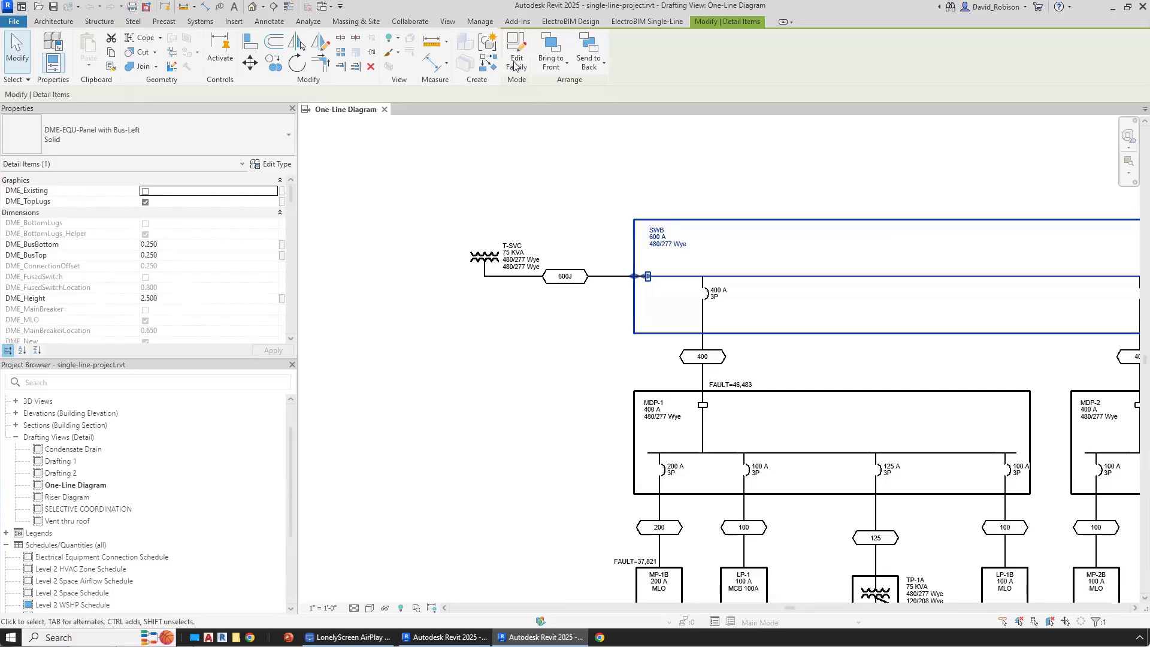
{"action": "left_click", "coordinate": [514, 62]}
{"action": "left_click", "coordinate": [773, 447]}
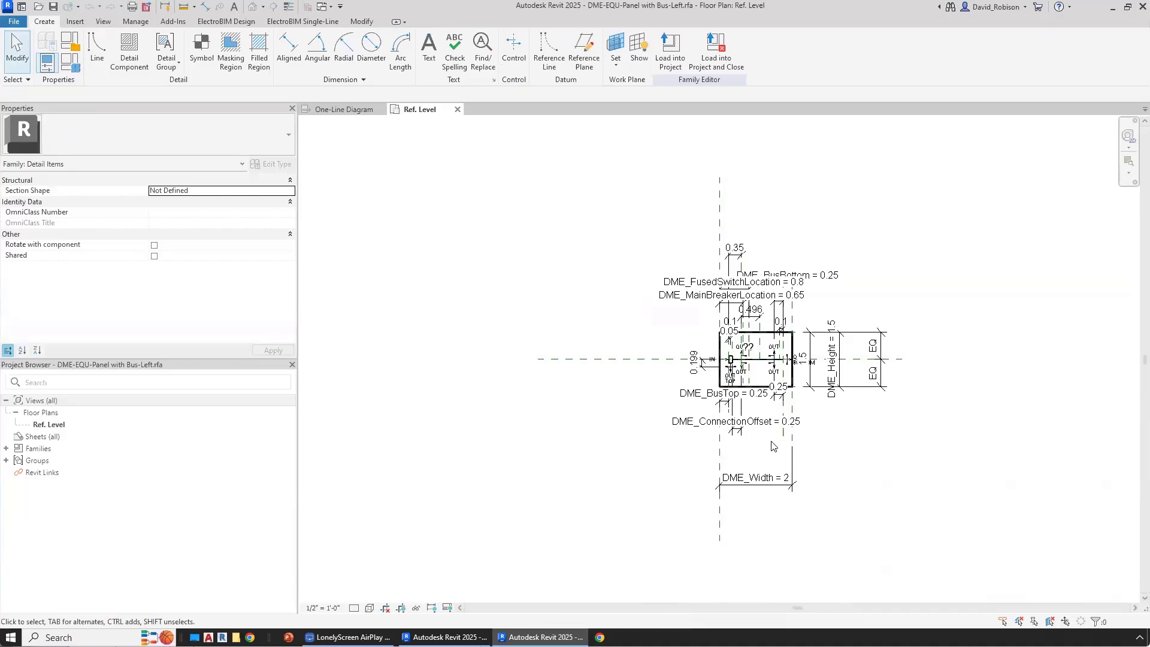
Step: Copy the customization folder path from the ElectroBIM user options in the One-Line Diagram project
{"action": "left_click", "coordinate": [346, 110]}
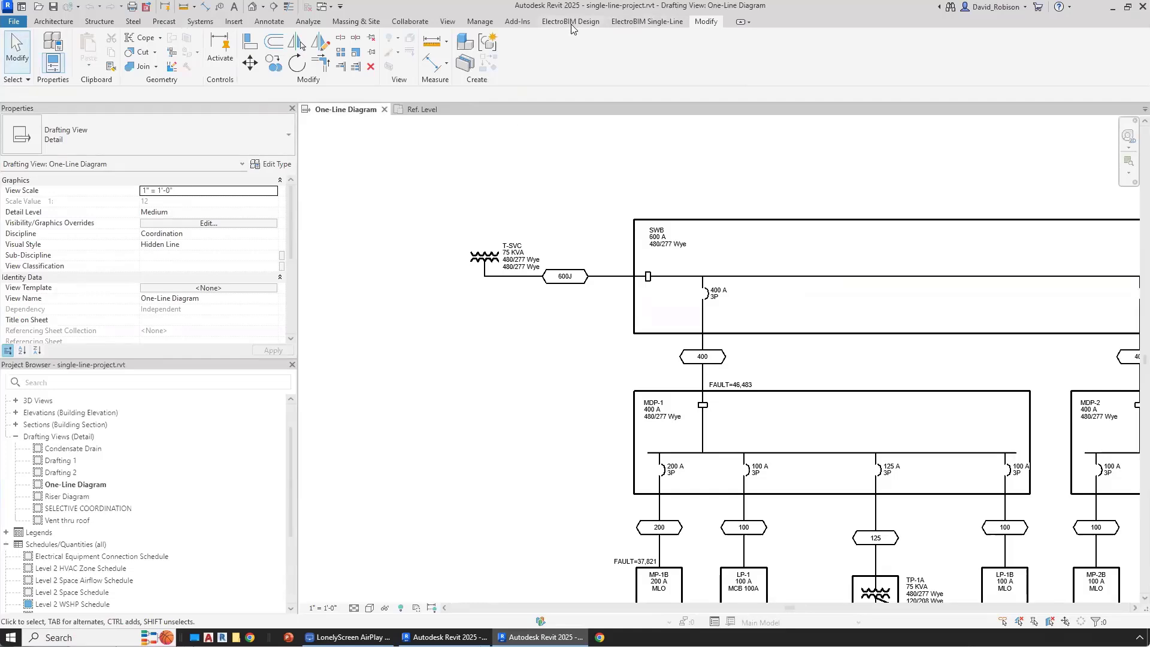
{"action": "left_click", "coordinate": [570, 21]}
{"action": "left_click", "coordinate": [414, 60]}
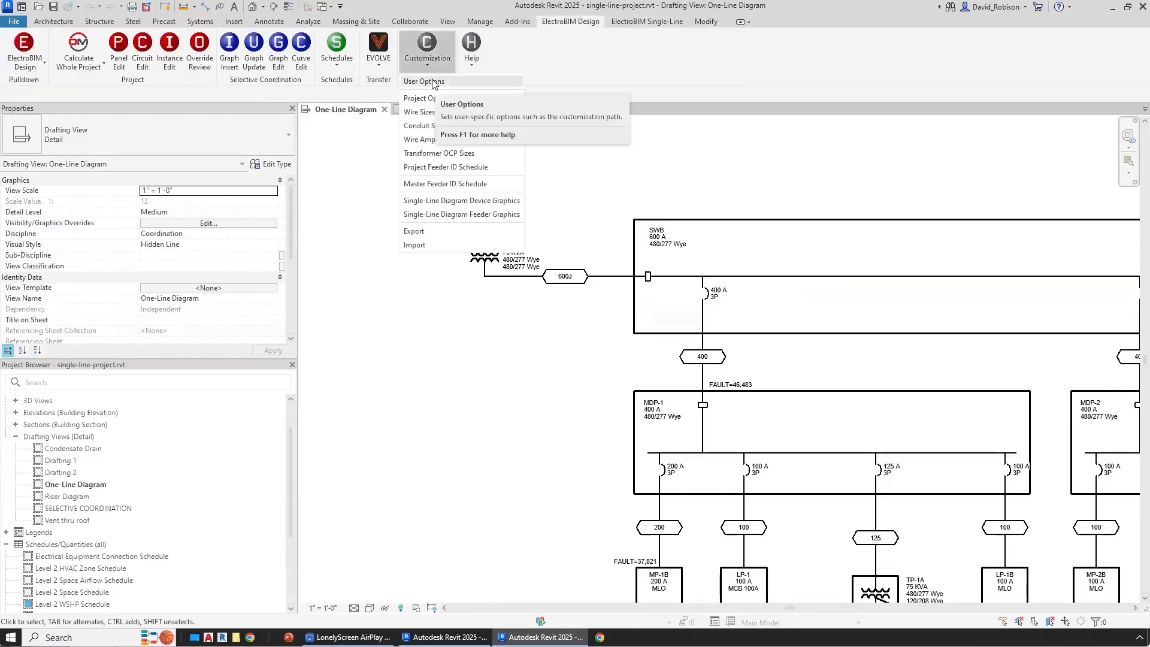
{"action": "left_click", "coordinate": [433, 82]}
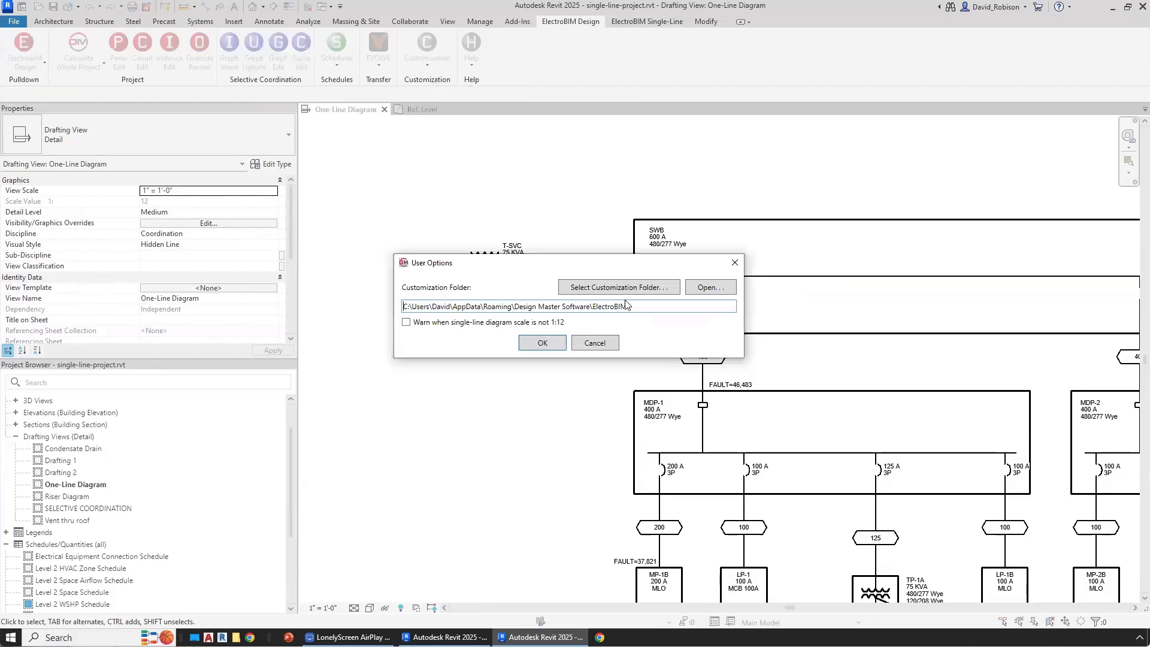
{"action": "left_click_drag", "start_coordinate": [306, 294], "coordinate": [299, 294]}
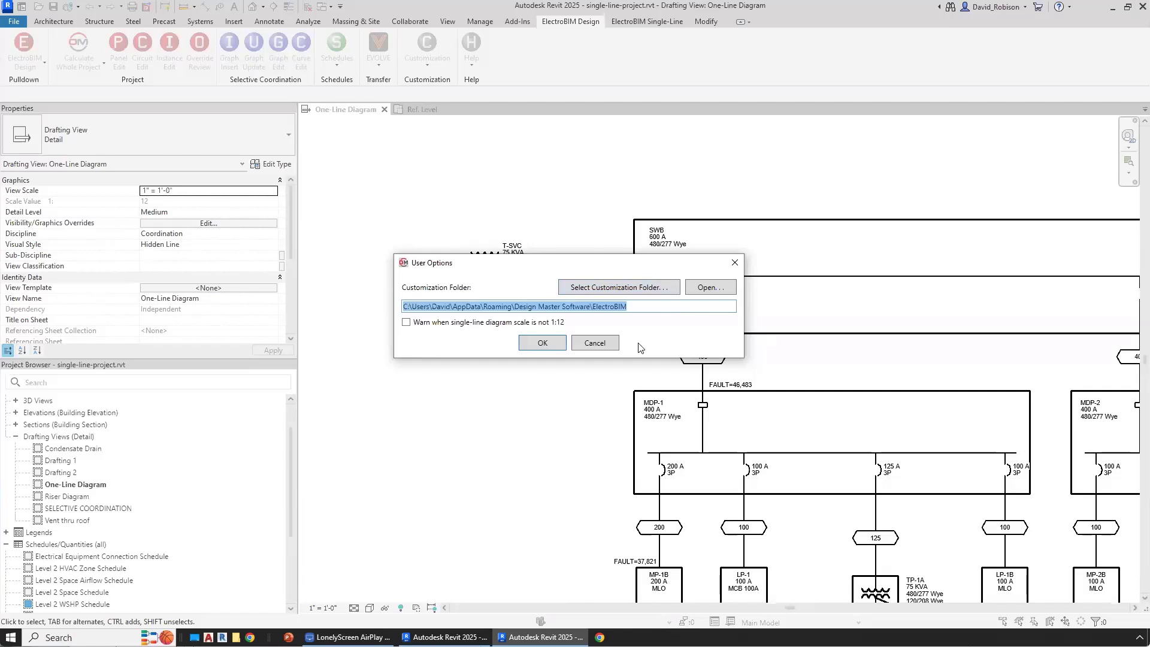
{"action": "left_click", "coordinate": [595, 343]}
Step: Save the opened panel family as DME-SUBSTATION in the ElectroBIM customization folder
{"action": "left_click", "coordinate": [419, 109]}
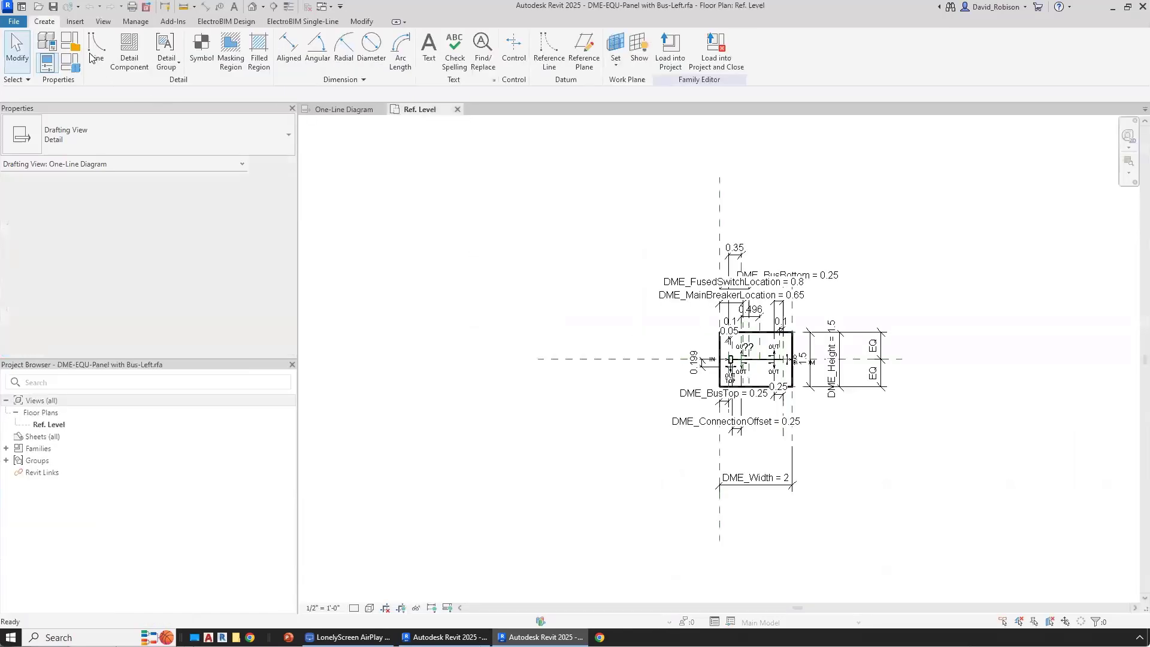
{"action": "left_click", "coordinate": [16, 22]}
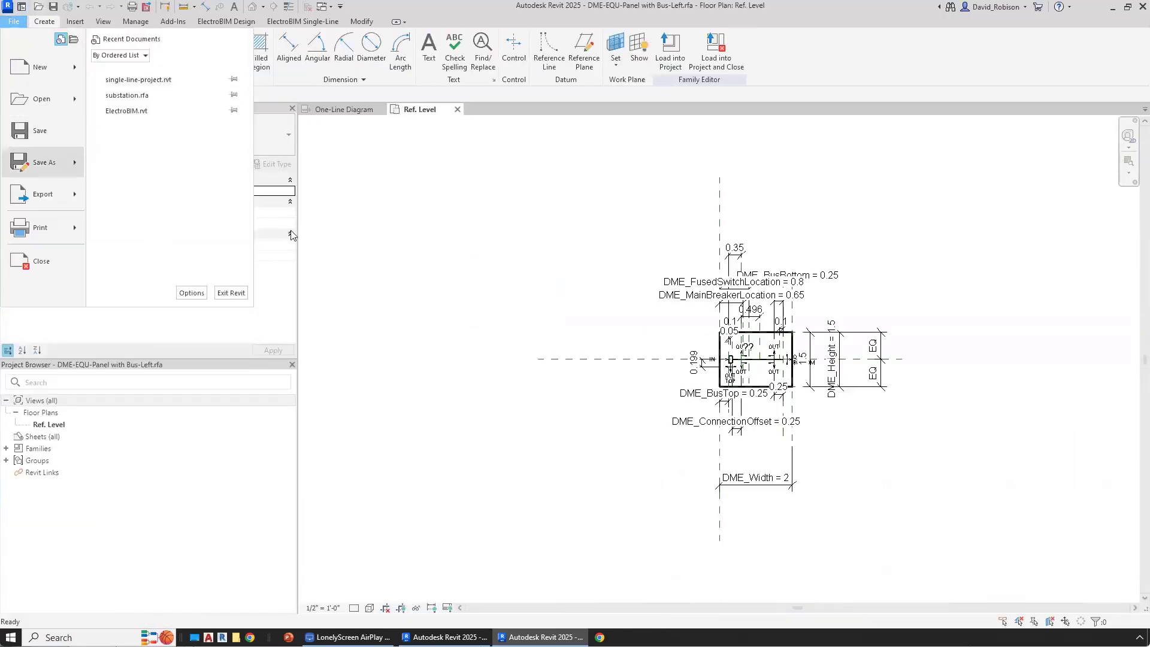
{"action": "mouse_move", "coordinate": [45, 160]}
{"action": "left_click", "coordinate": [129, 154]}
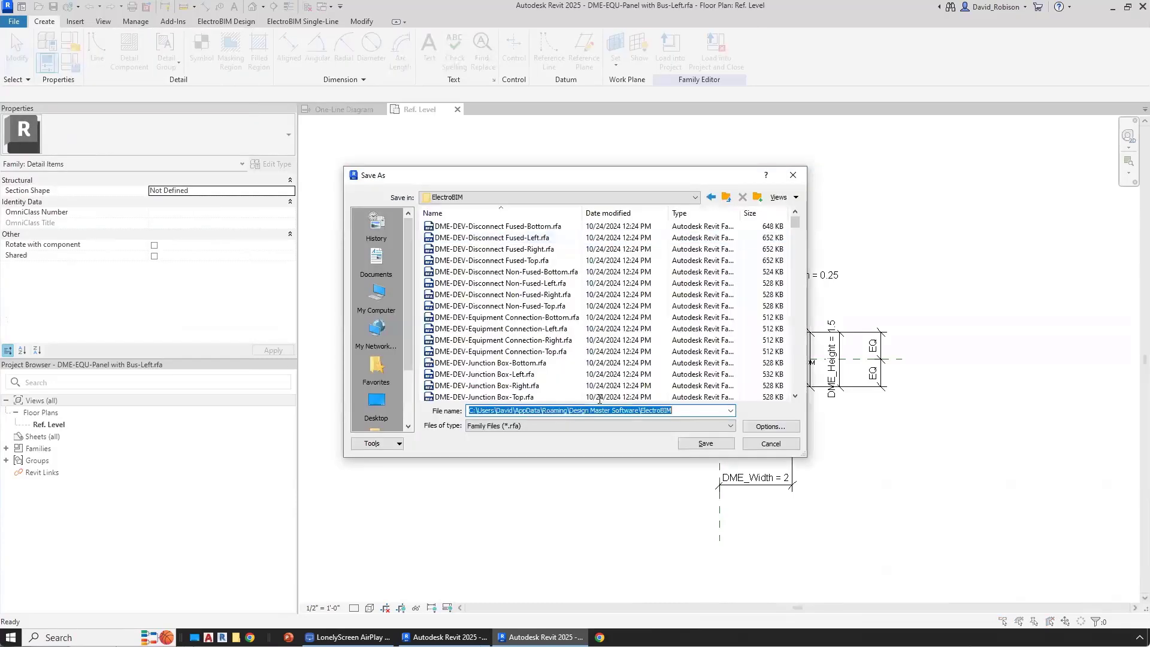
{"action": "type", "text": "DME-SUB"}
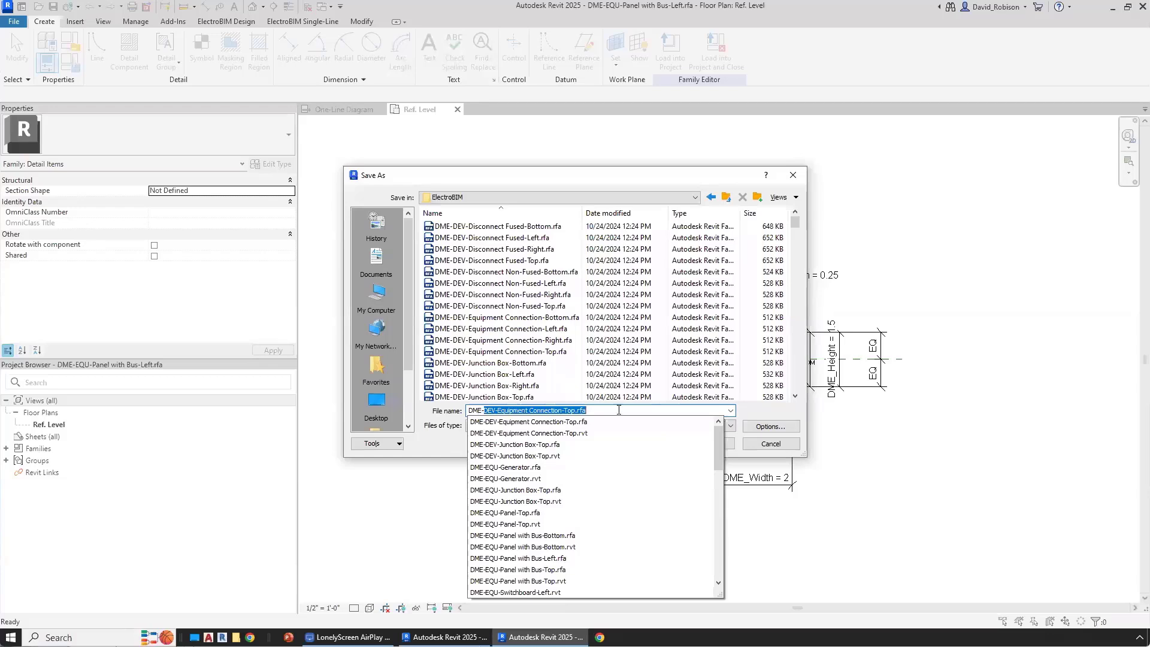
{"action": "type", "text": "STATION"}
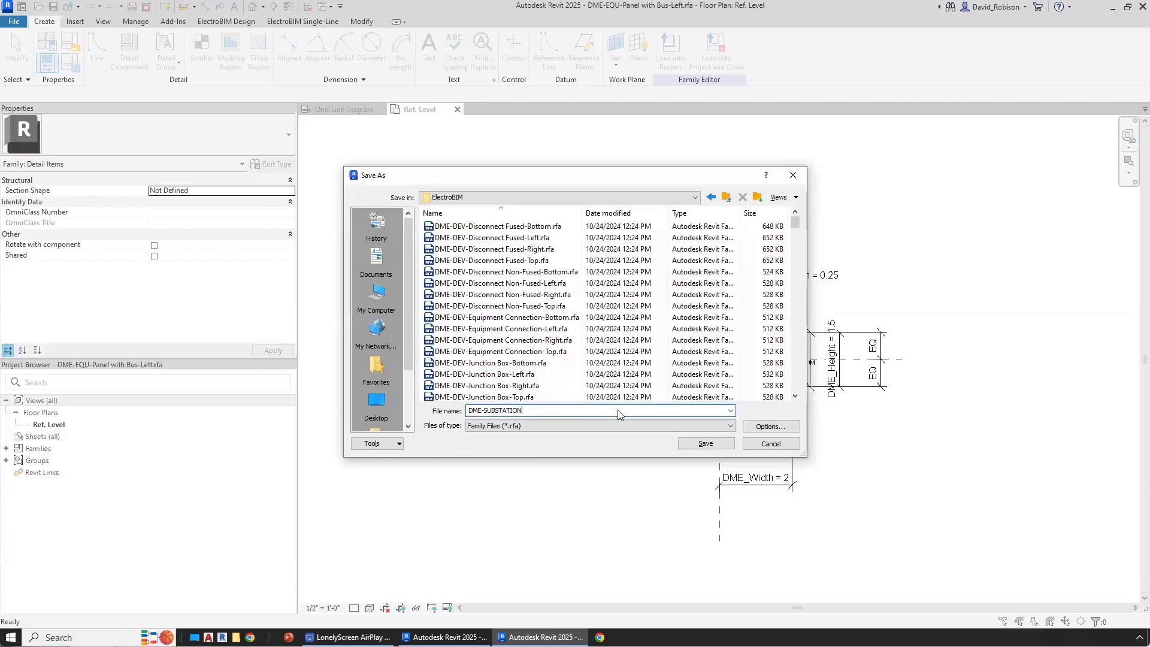
{"action": "key", "text": "Return"}
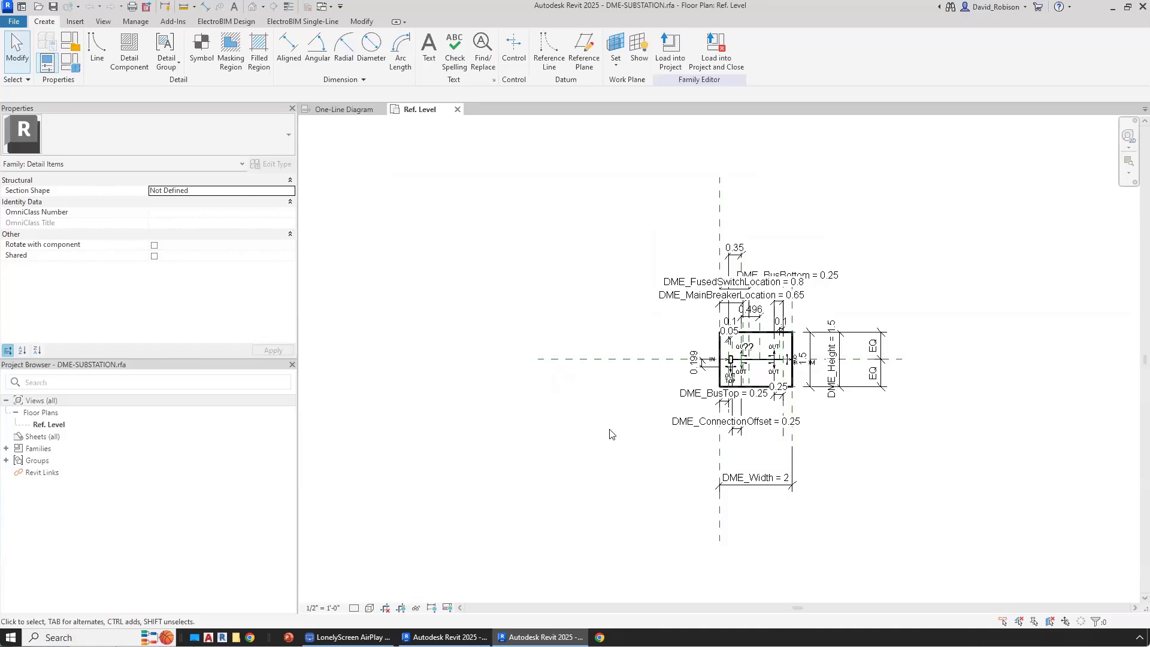
Step: Set the family's DME_Height dimension to 2.5
{"action": "scroll", "coordinate": [790, 353], "scroll_direction": "up", "scroll_amount": 4}
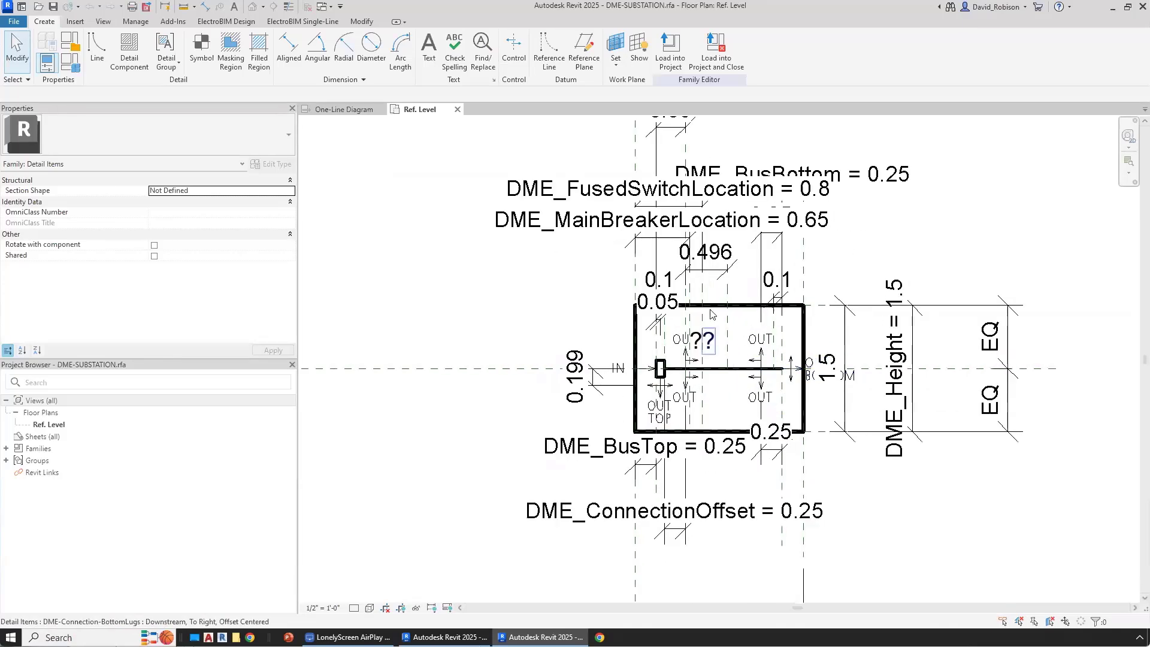
{"action": "left_click", "coordinate": [905, 364]}
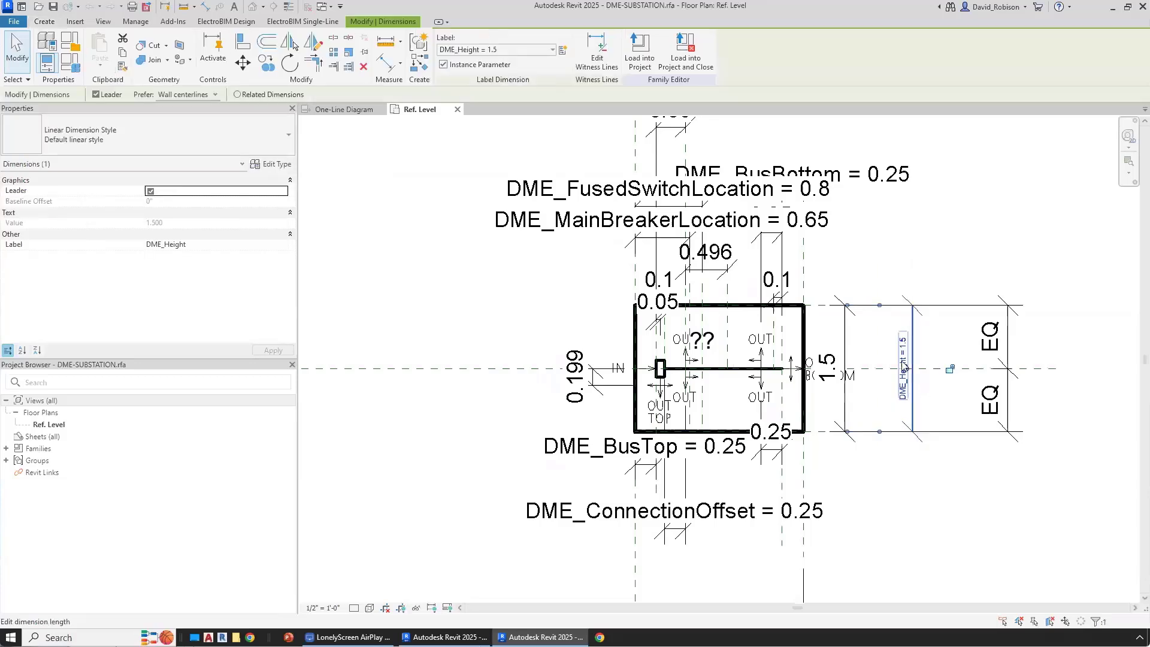
{"action": "left_click", "coordinate": [905, 363]}
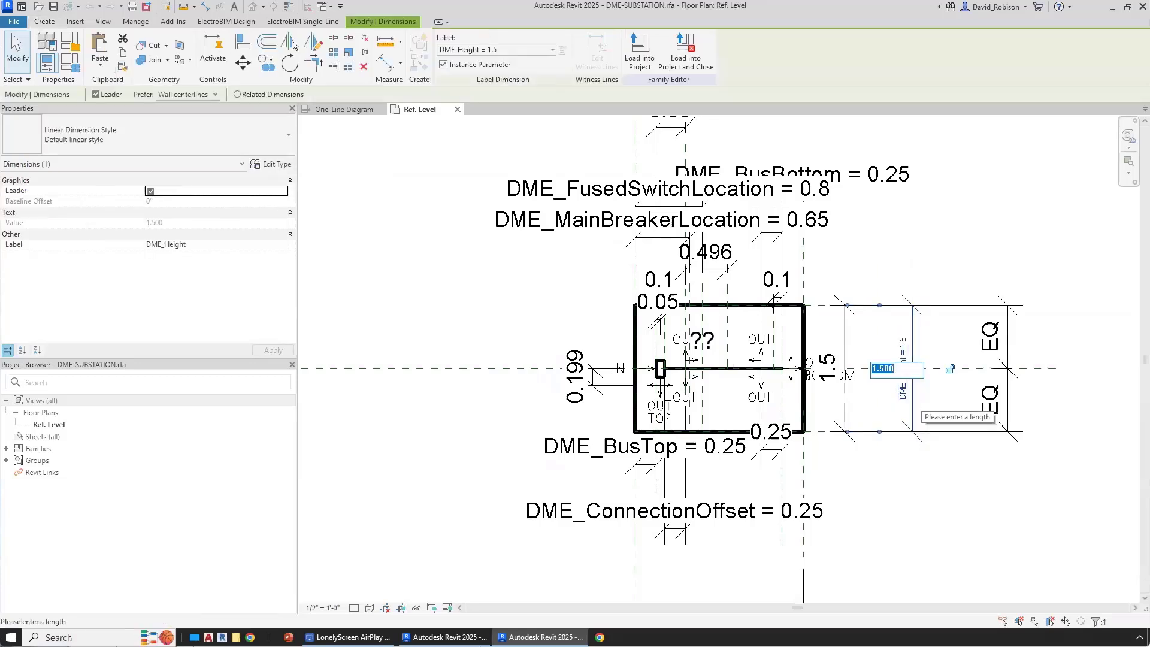
{"action": "type", "text": "2.5"}
{"action": "key", "text": "Return"}
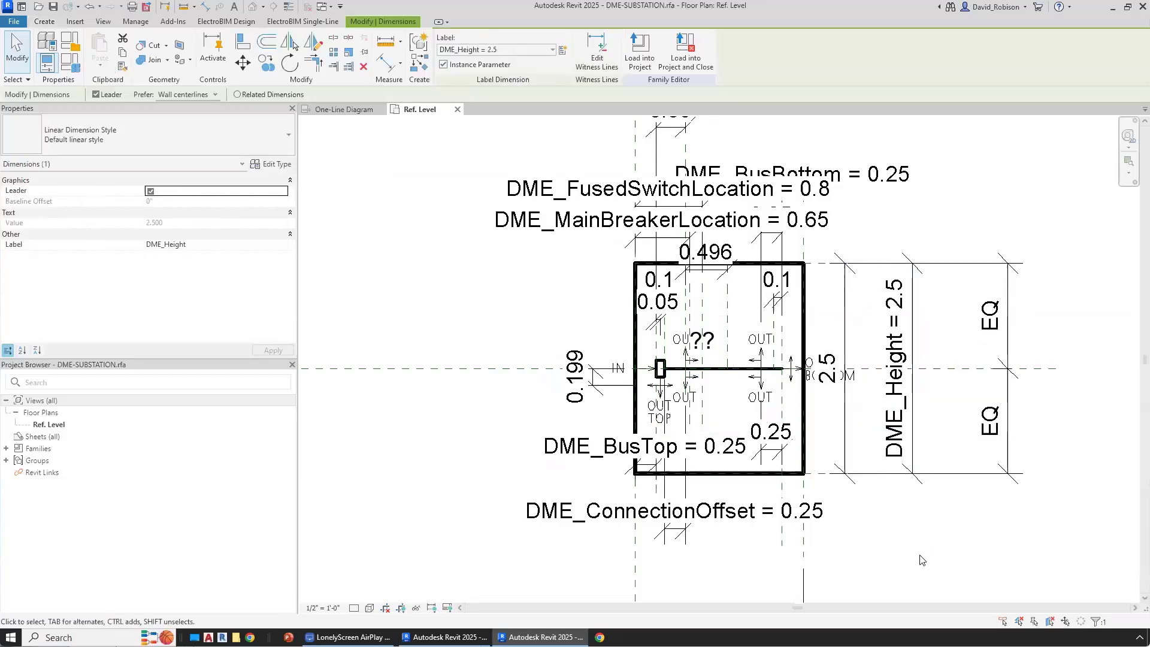
{"action": "left_click", "coordinate": [921, 560]}
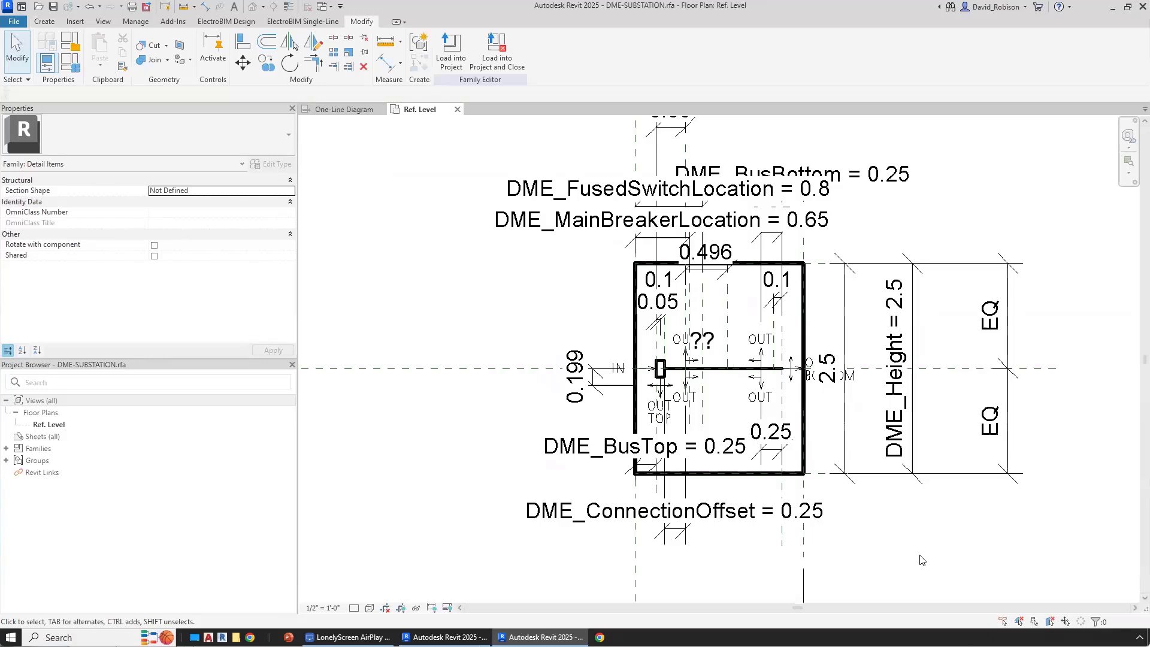
Step: Examine the hand-drawn substation sketch in LonelyScreen and return to the substation family in Revit
{"action": "scroll", "coordinate": [587, 360], "scroll_direction": "down", "scroll_amount": 2}
{"action": "middle_click_drag", "start_coordinate": [587, 333], "coordinate": [761, 343]}
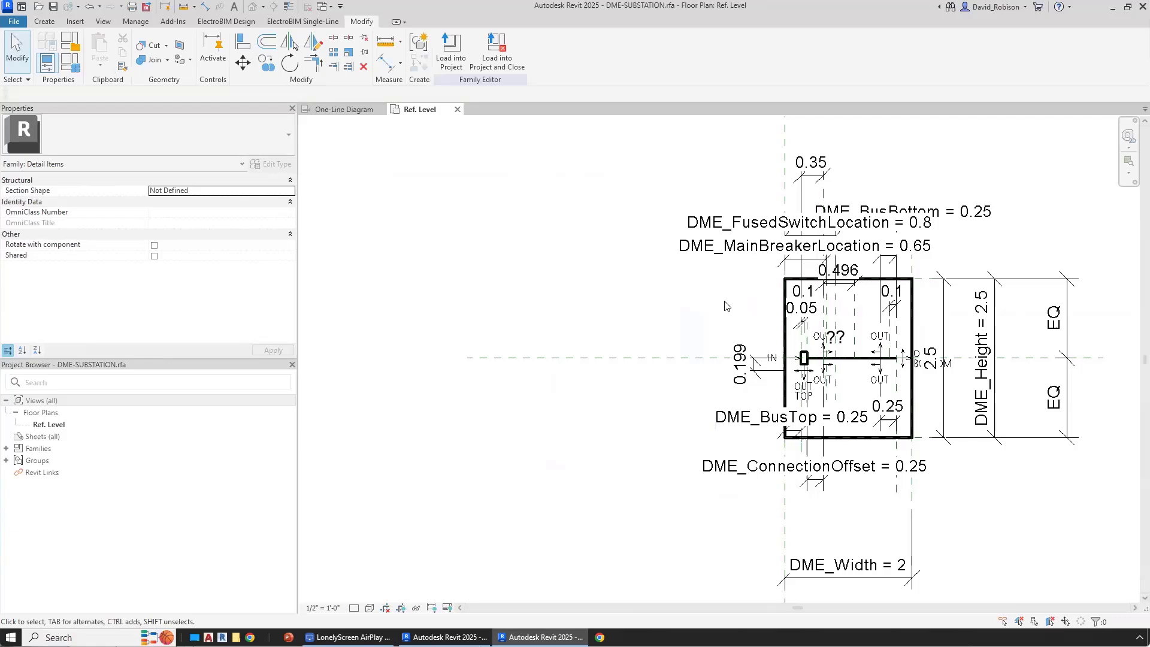
{"action": "left_click", "coordinate": [418, 617]}
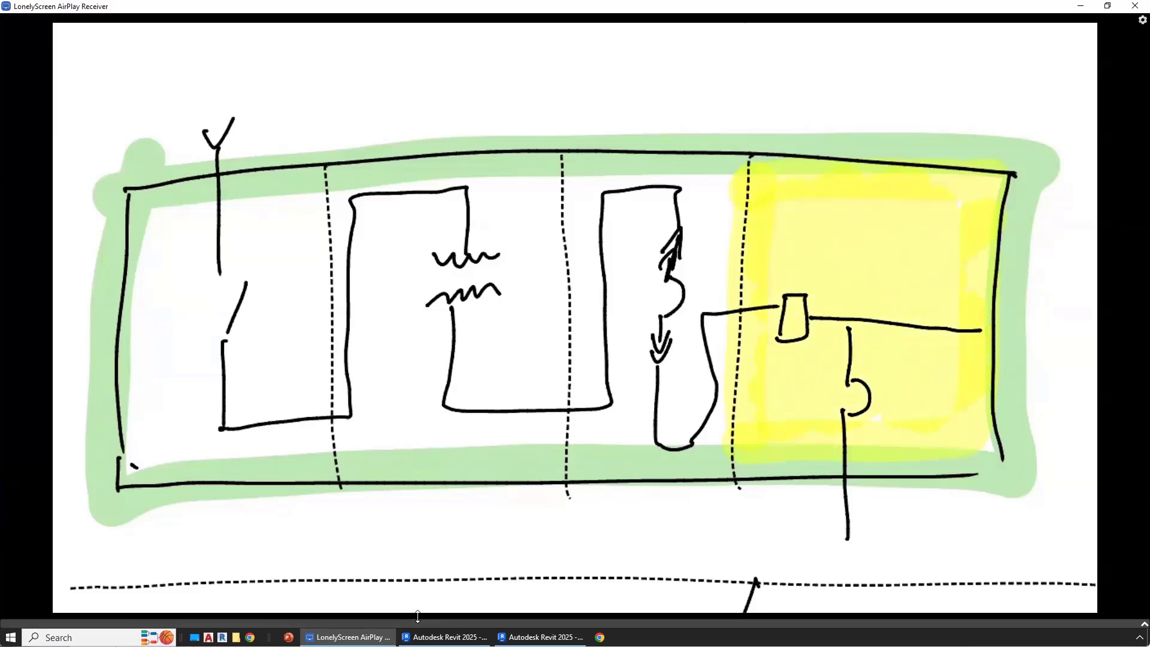
{"action": "mouse_move", "coordinate": [347, 637]}
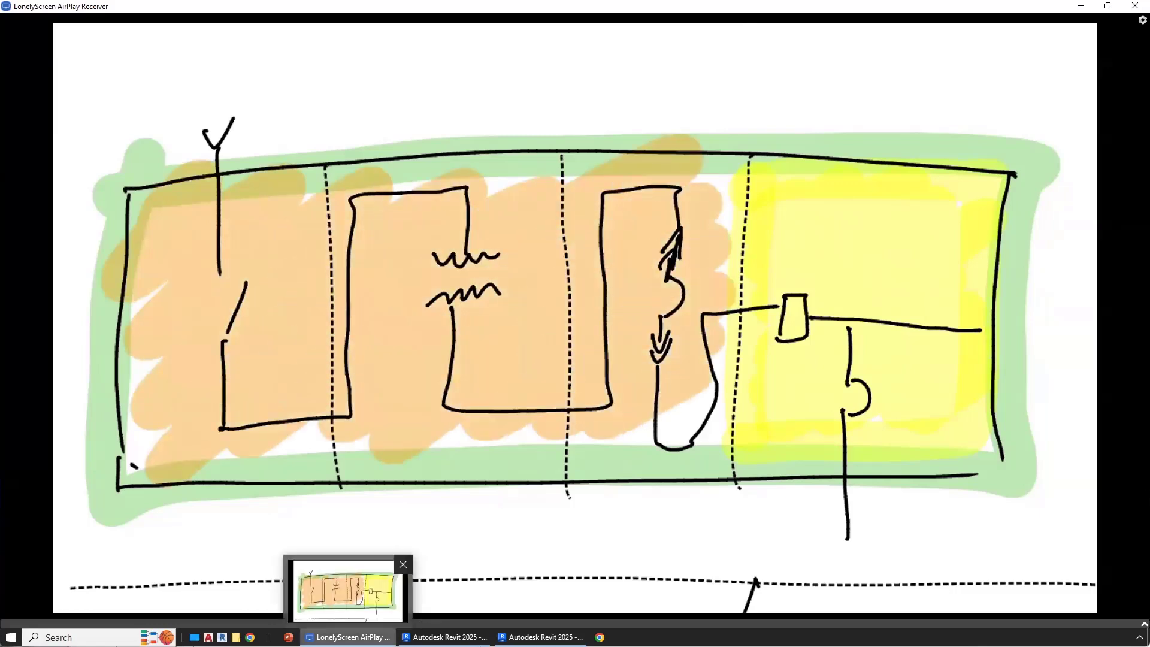
{"action": "left_click", "coordinate": [541, 637]}
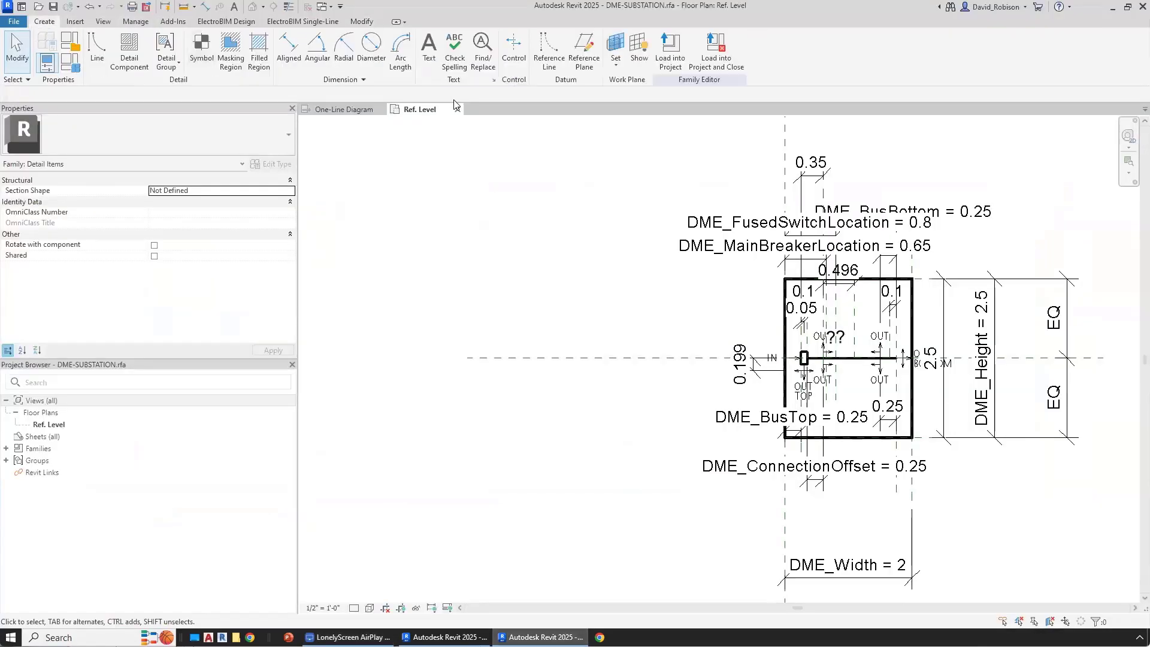
{"action": "left_click", "coordinate": [96, 48]}
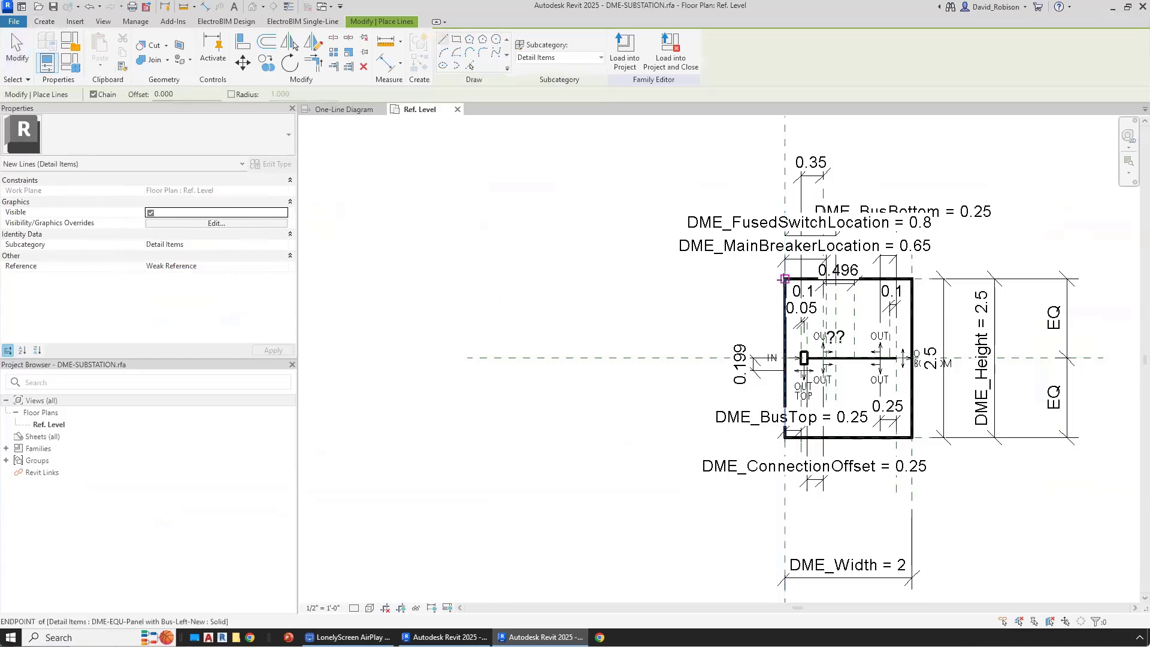
{"action": "left_click", "coordinate": [785, 279]}
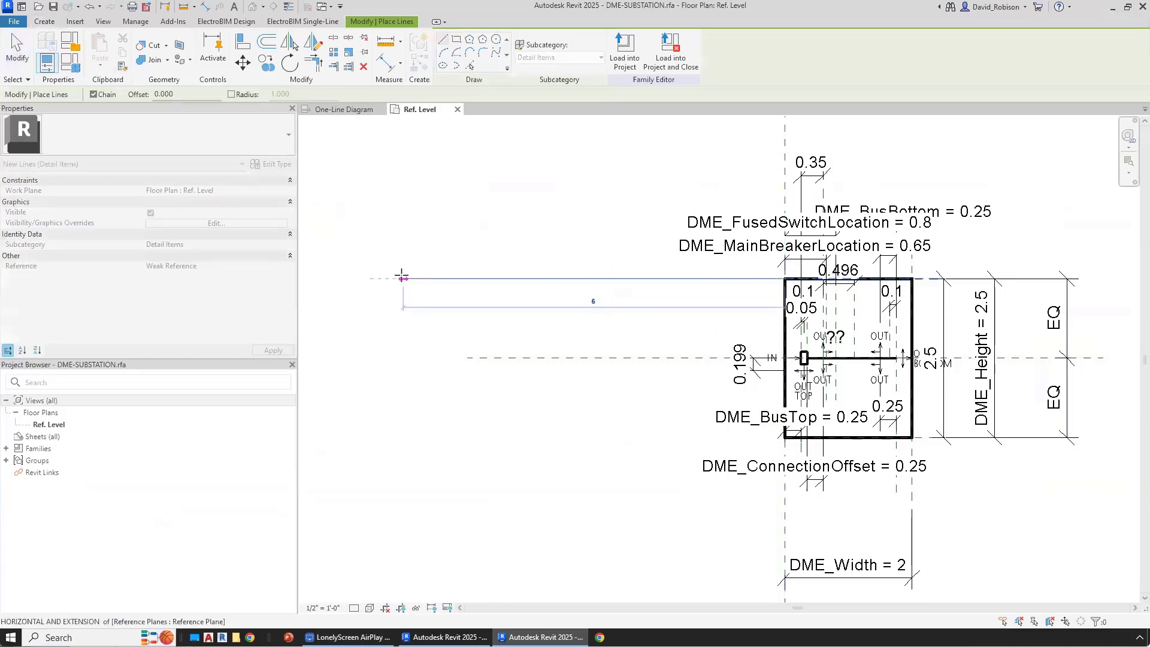
{"action": "left_click", "coordinate": [403, 278]}
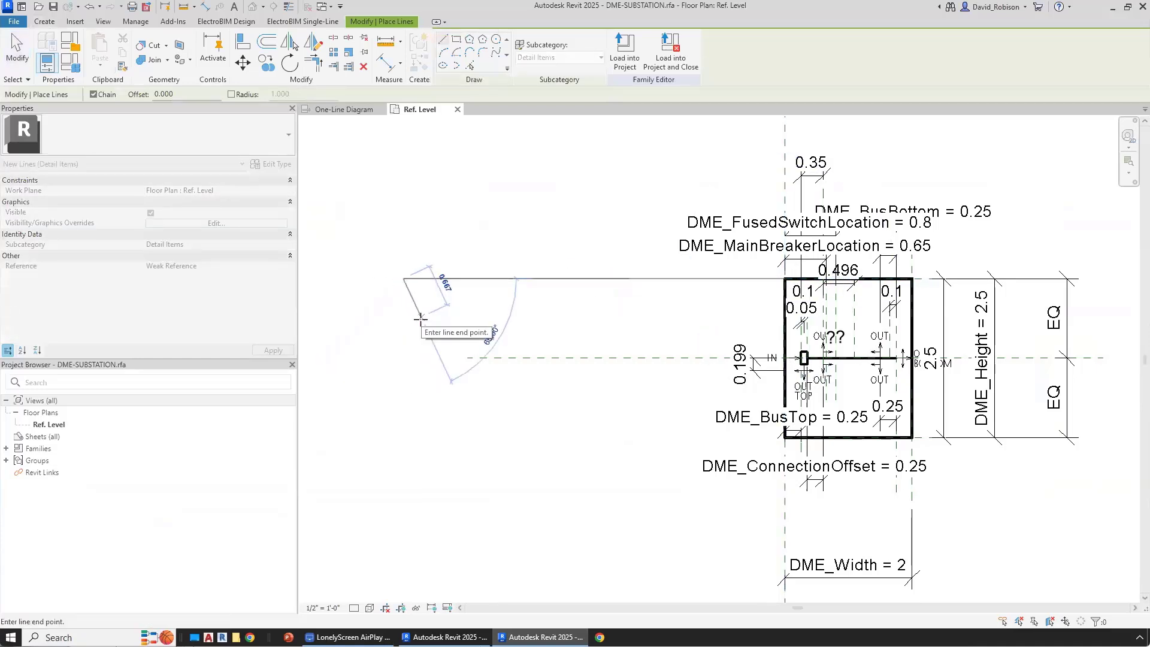
{"action": "key", "text": "Escape"}
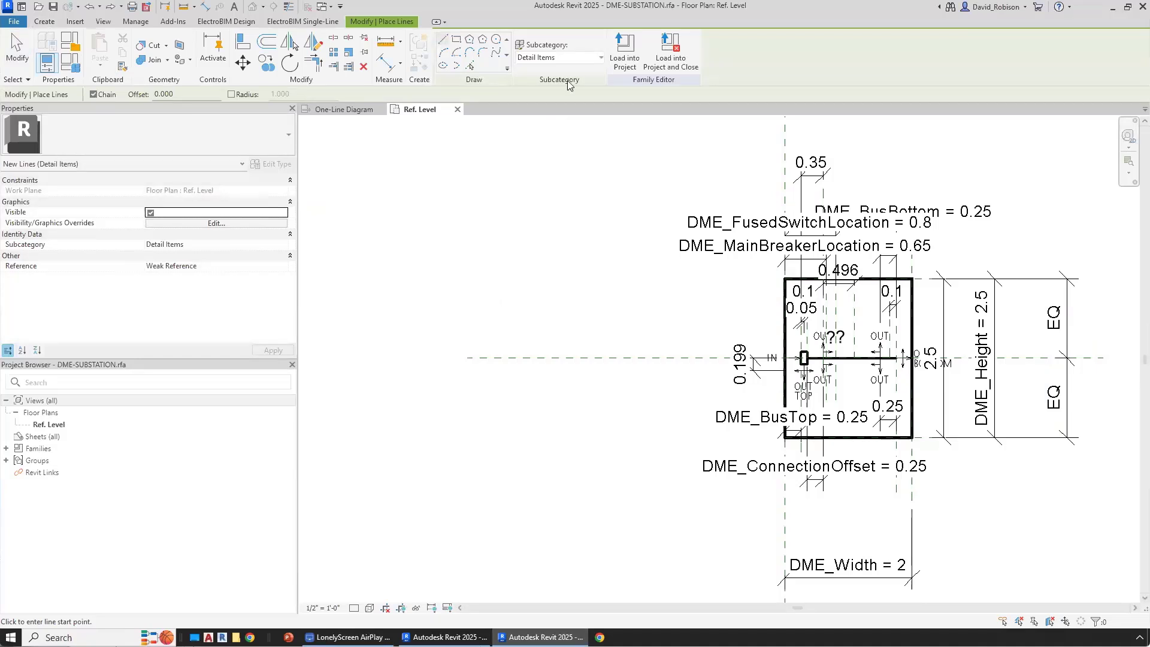
Step: Draw a three-sided enclosure outline in DME One-Line Heavy lines, extending about 5.3 left from the panel box at its full height
{"action": "left_click", "coordinate": [560, 58]}
{"action": "left_click", "coordinate": [543, 148]}
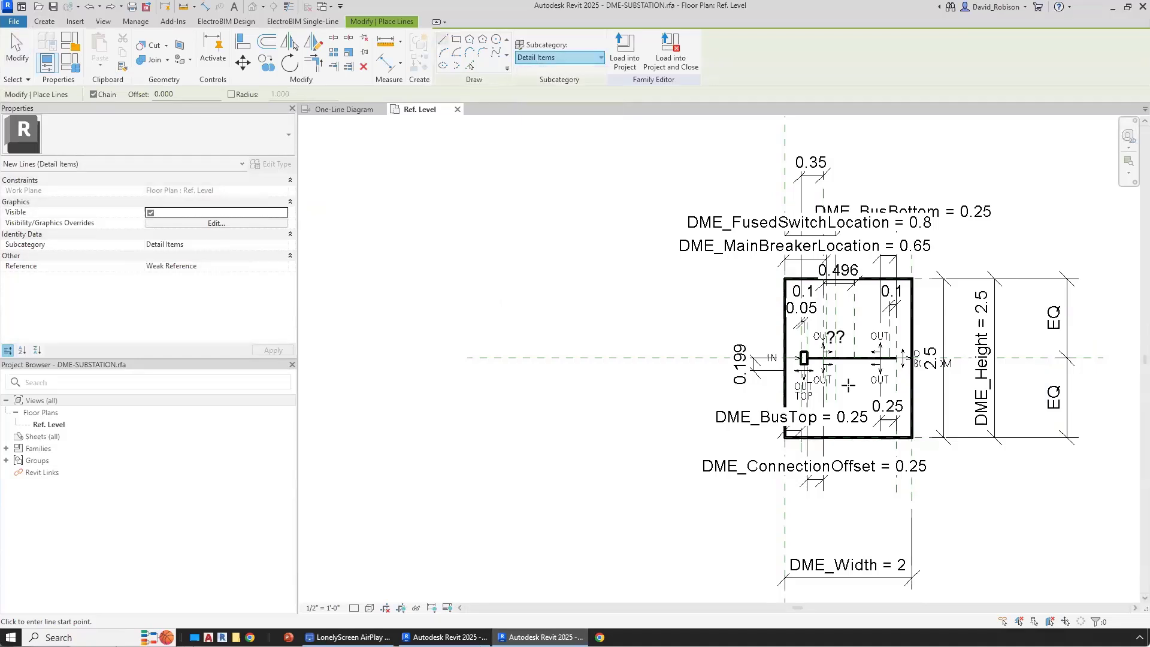
{"action": "left_click", "coordinate": [785, 279]}
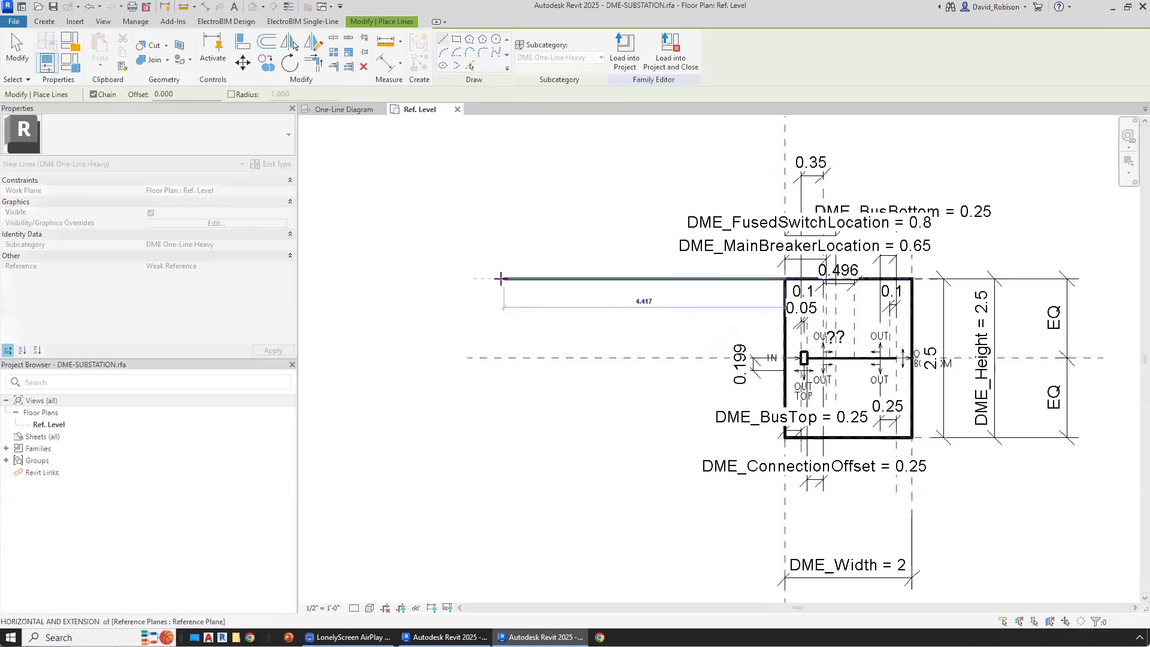
{"action": "left_click", "coordinate": [445, 278]}
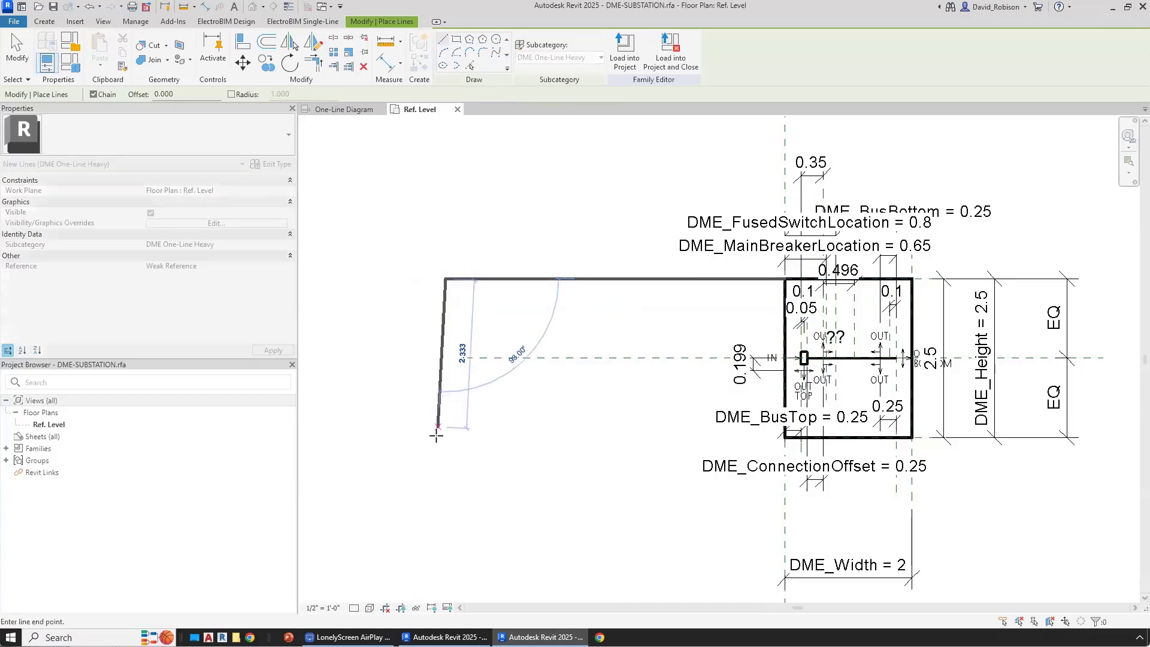
{"action": "left_click", "coordinate": [445, 438]}
{"action": "left_click", "coordinate": [785, 437]}
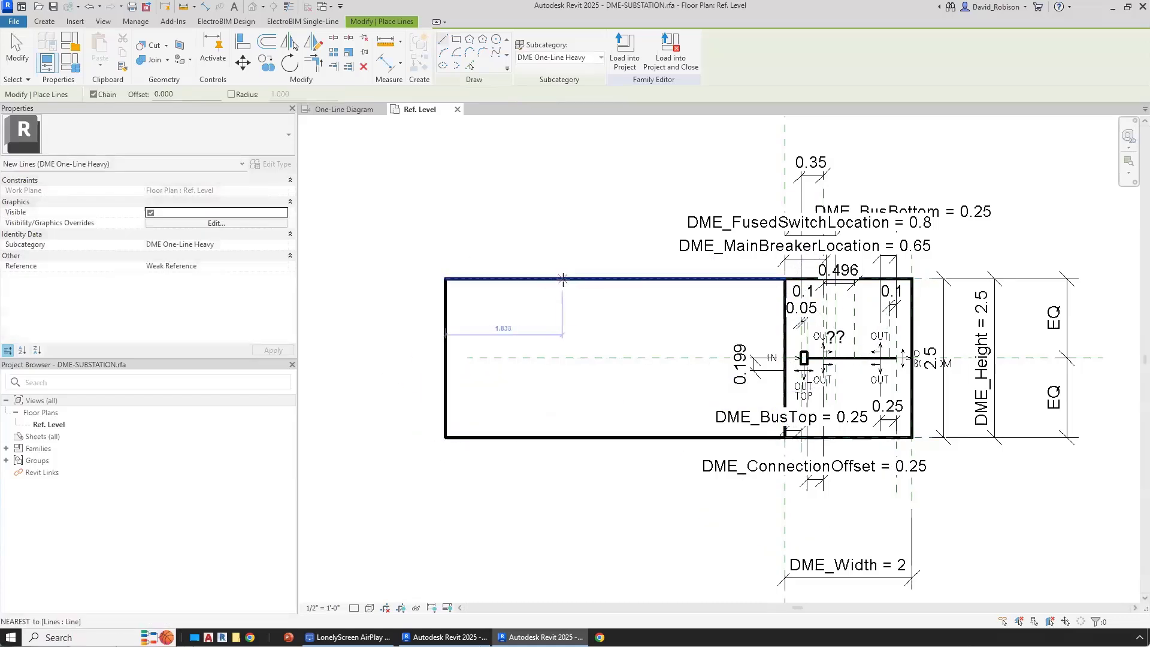
Step: Draw two full-height vertical divider lines splitting the enclosure extension into three sections, the first about 1.83 from its left end
{"action": "left_click", "coordinate": [564, 438]}
{"action": "key", "text": "Escape"}
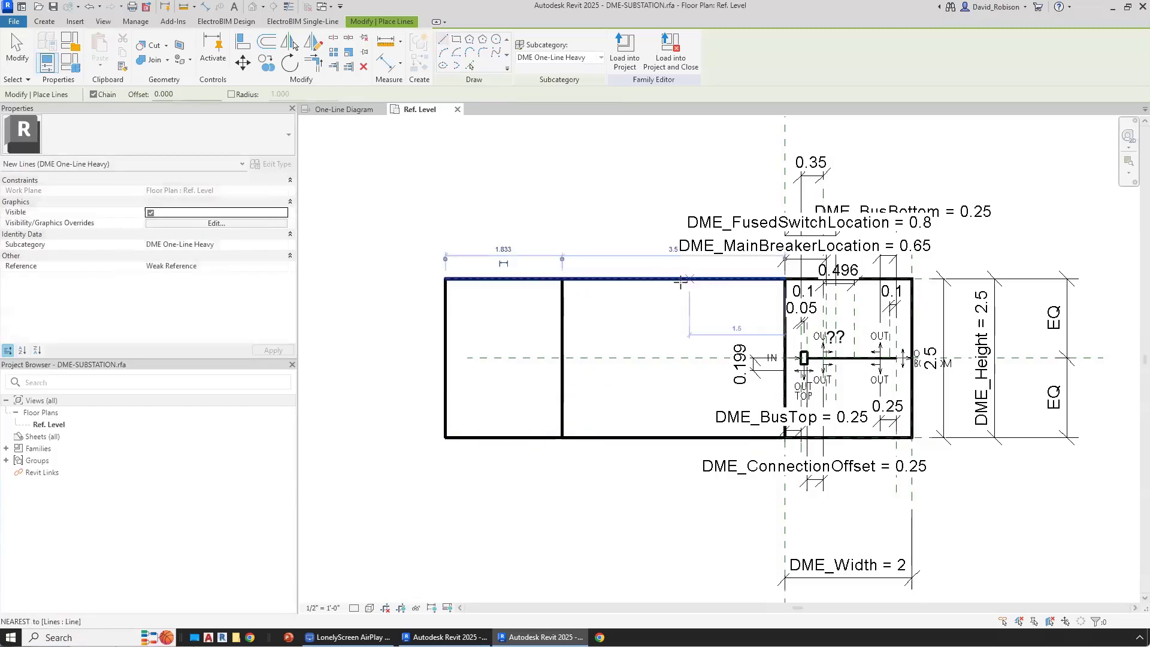
{"action": "left_click", "coordinate": [674, 280]}
{"action": "left_click", "coordinate": [674, 437]}
{"action": "key", "text": "Escape"}
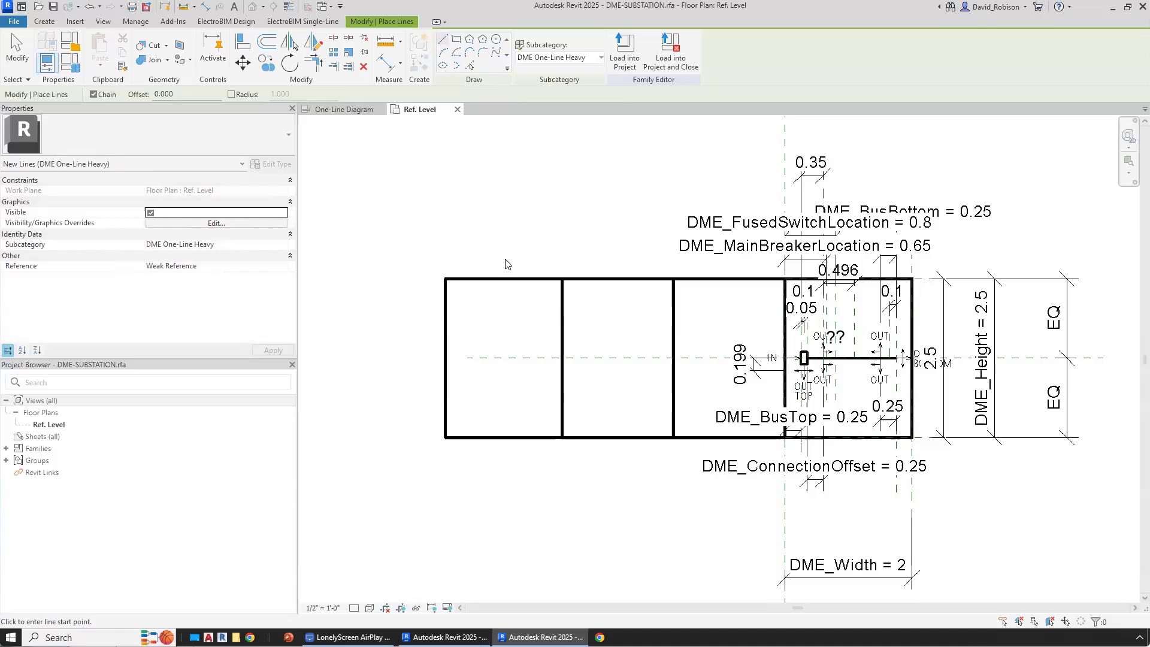
Step: Draw a switch symbol in the enclosure's first section: a vertical incoming line about 1.17 long and an angled blade about 0.59 long
{"action": "left_click", "coordinate": [505, 260]}
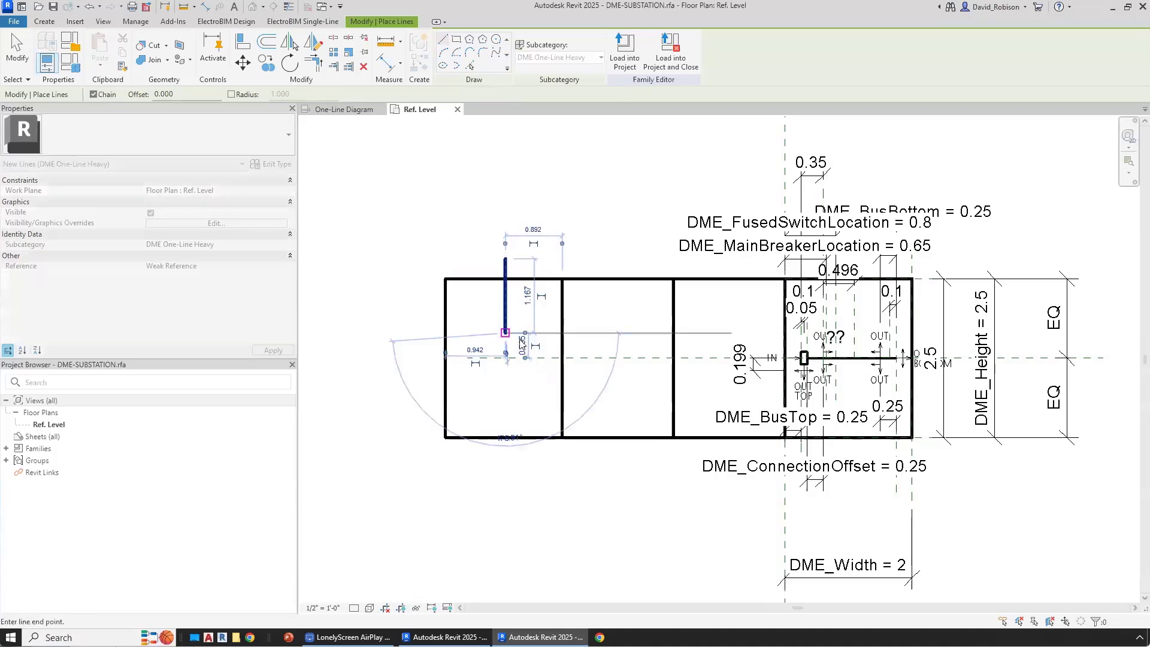
{"action": "left_click", "coordinate": [522, 334]}
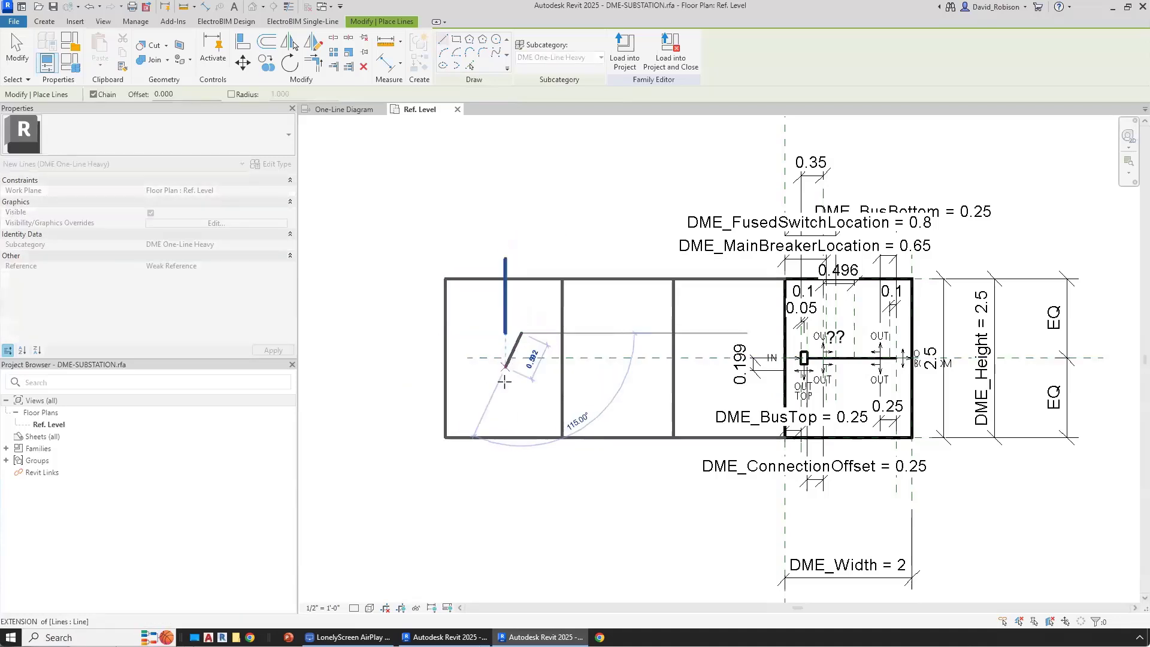
{"action": "left_click", "coordinate": [506, 368]}
Step: Continue the line down from the switch, across into the second section, up, across and about 0.38 down as a transformer lead
{"action": "left_click", "coordinate": [506, 404]}
{"action": "left_click", "coordinate": [586, 405]}
{"action": "left_click", "coordinate": [586, 309]}
{"action": "left_click", "coordinate": [639, 309]}
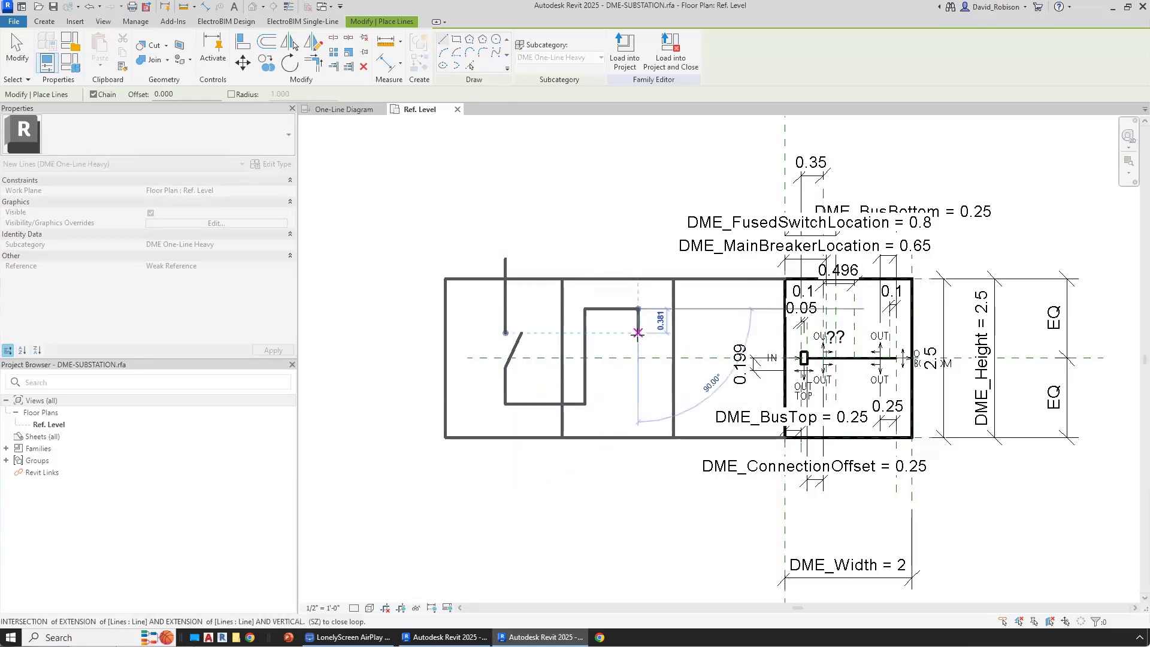
{"action": "key", "text": "Escape"}
Step: Draw the transformer's upper zigzag winding across the lead's lower end in the second section
{"action": "left_click", "coordinate": [617, 333]}
{"action": "left_click", "coordinate": [624, 340]}
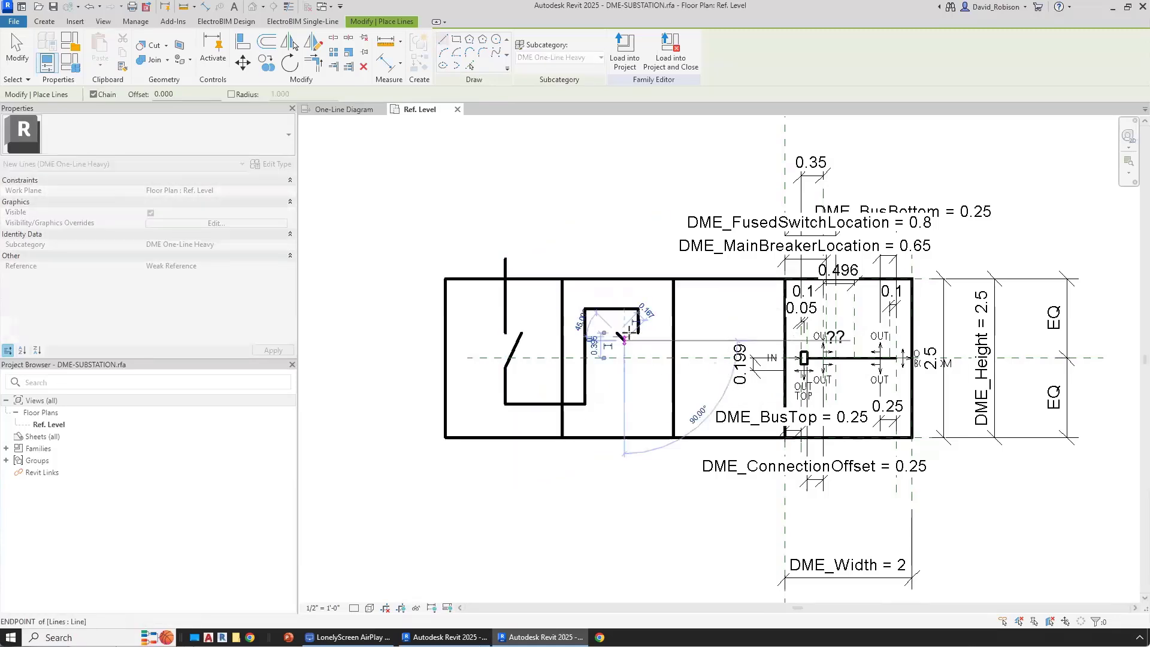
{"action": "left_click", "coordinate": [632, 333]}
{"action": "left_click", "coordinate": [632, 343]}
{"action": "left_click", "coordinate": [639, 337]}
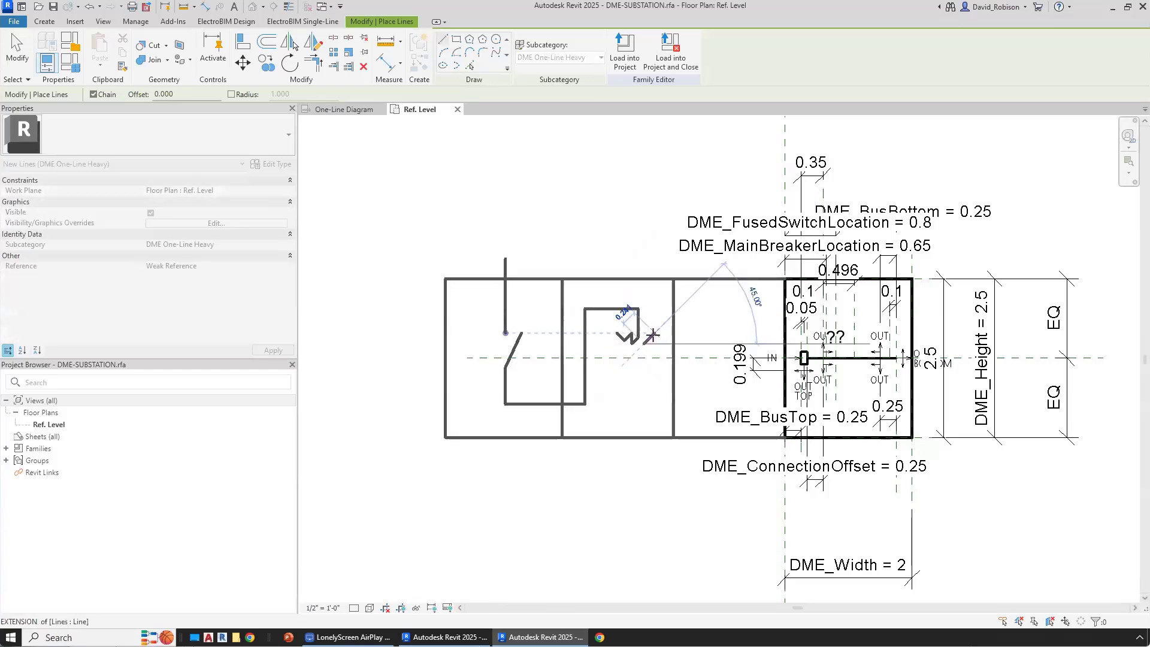
{"action": "key", "text": "Escape"}
{"action": "key", "text": "Escape"}
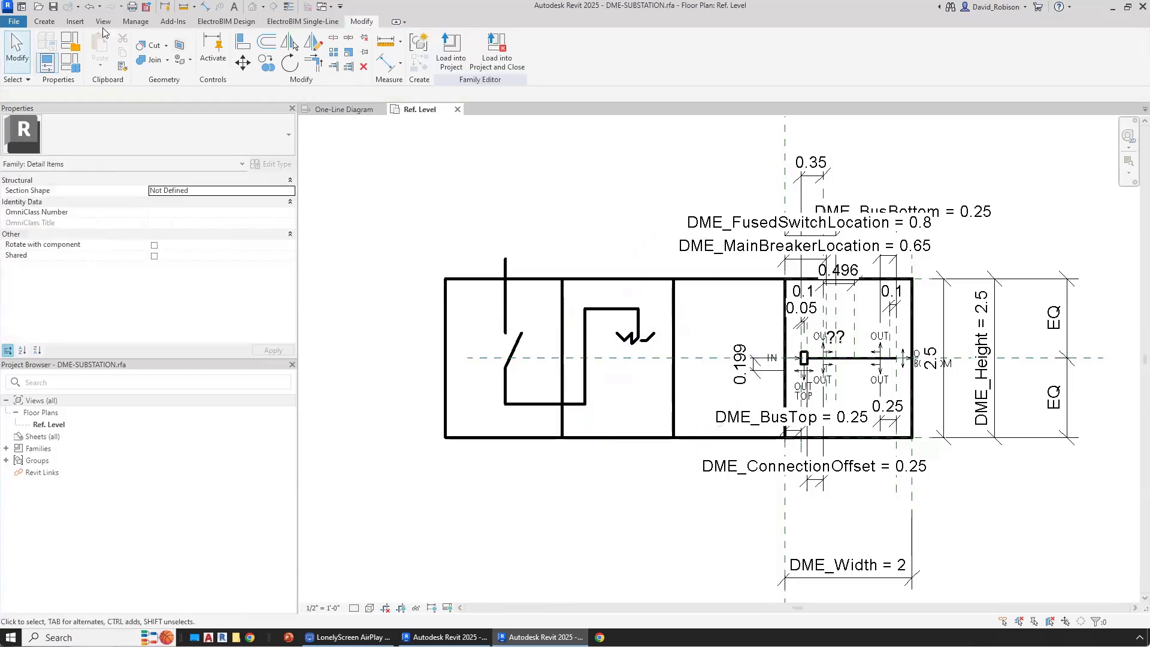
Step: Draw a second zigzag winding in DME One-Line Heavy lines just below the upper transformer winding
{"action": "left_click", "coordinate": [49, 24]}
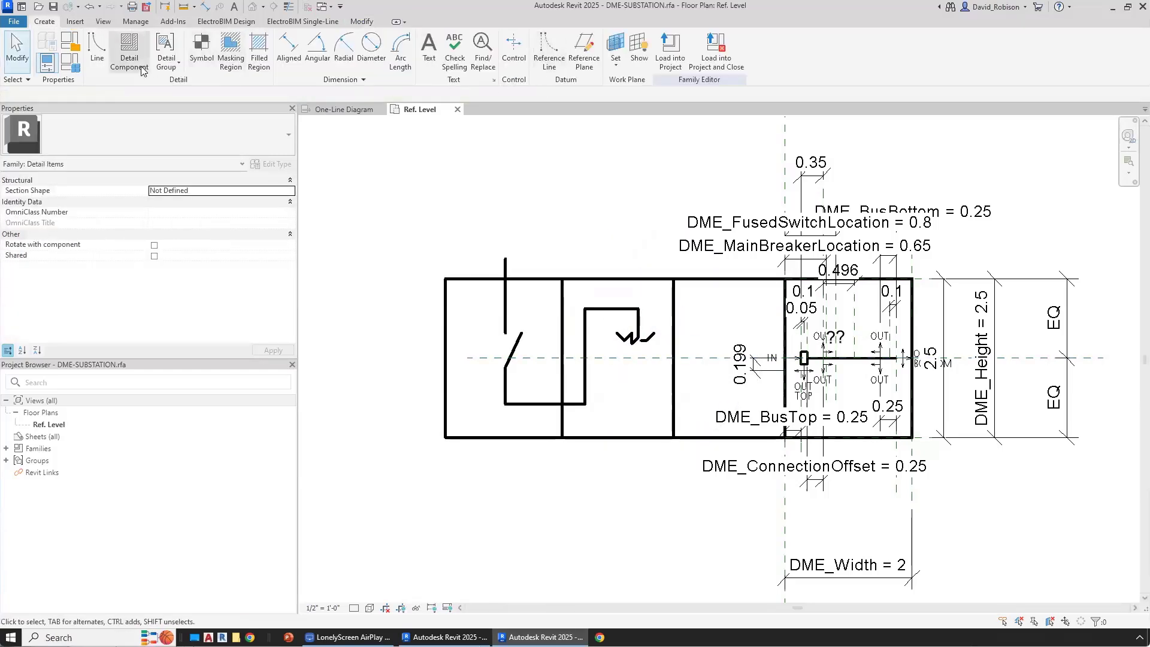
{"action": "left_click", "coordinate": [97, 48]}
{"action": "scroll", "coordinate": [605, 343], "scroll_direction": "up", "scroll_amount": 4}
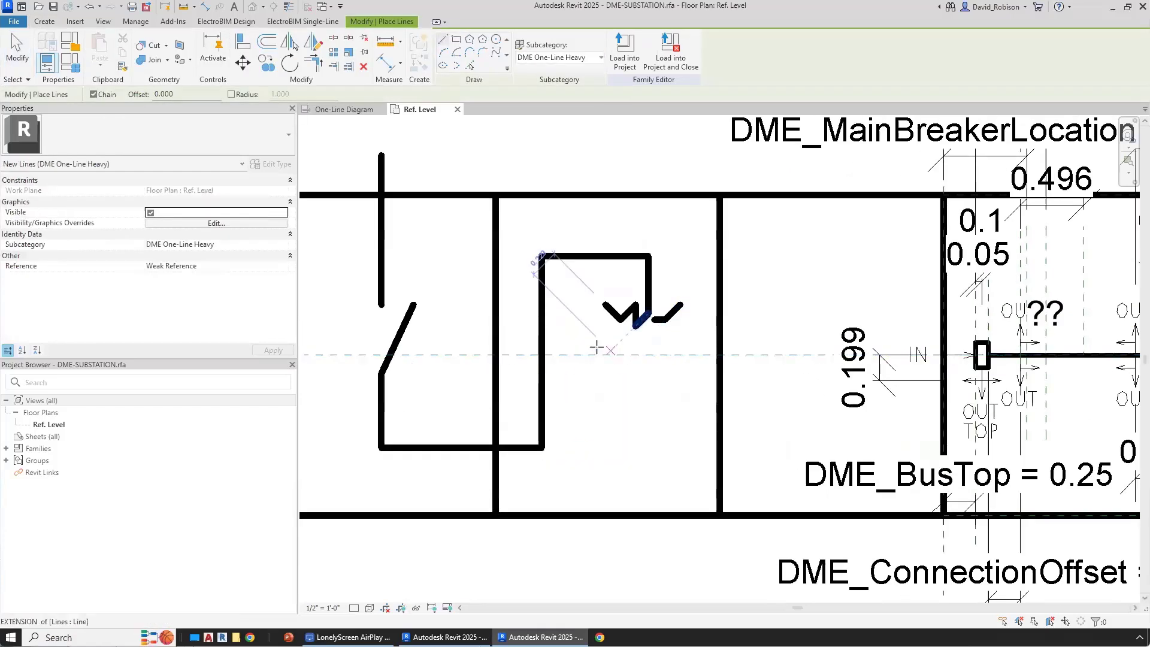
{"action": "left_click", "coordinate": [605, 343]}
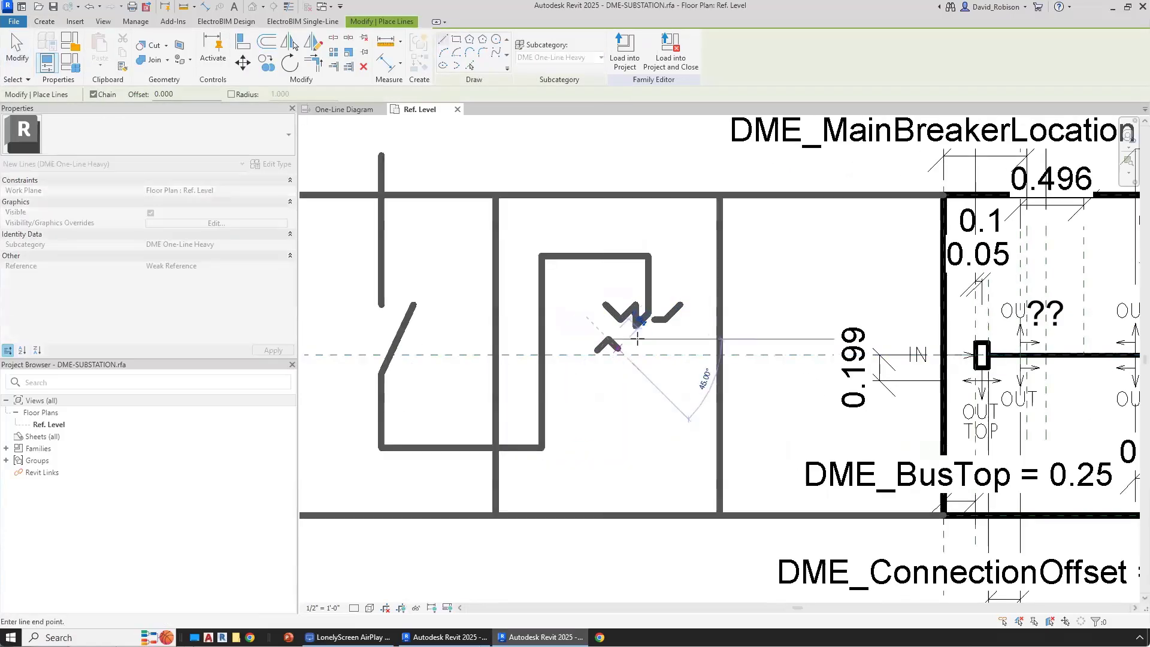
{"action": "left_click", "coordinate": [648, 354]}
{"action": "left_click", "coordinate": [682, 354]}
{"action": "key", "text": "Escape"}
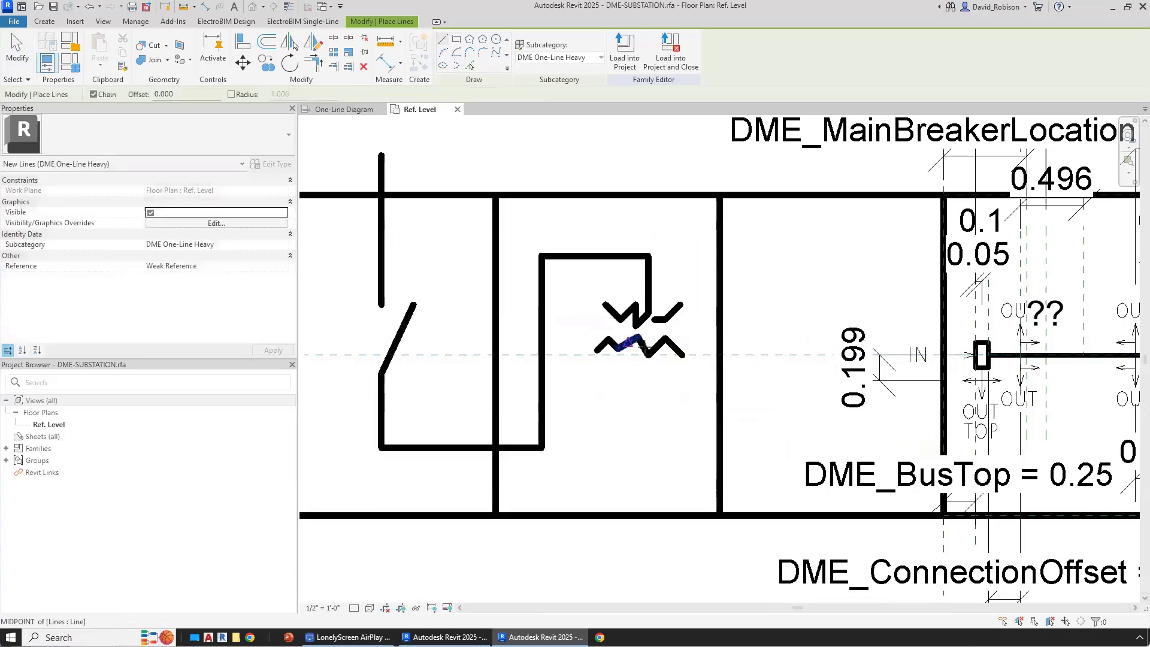
Step: Run a line from the lower winding about 0.79 down, across into the third section, up, across and down to a short stub
{"action": "left_click", "coordinate": [648, 354]}
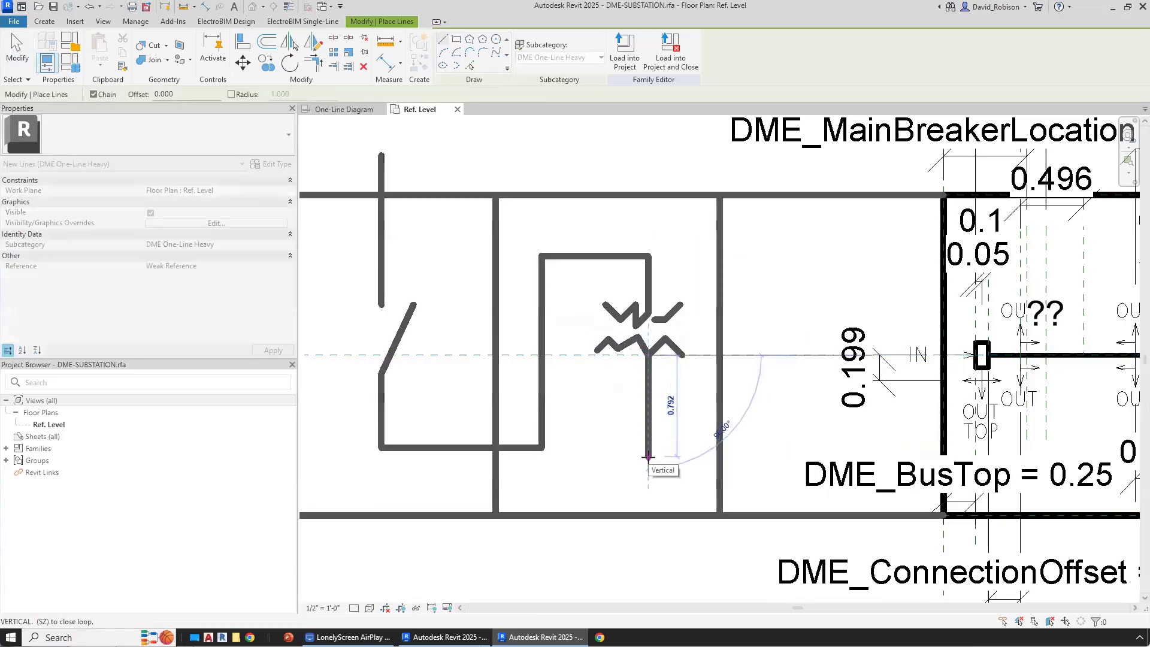
{"action": "left_click", "coordinate": [649, 457]}
{"action": "left_click", "coordinate": [741, 456]}
{"action": "left_click", "coordinate": [741, 223]}
{"action": "left_click", "coordinate": [815, 224]}
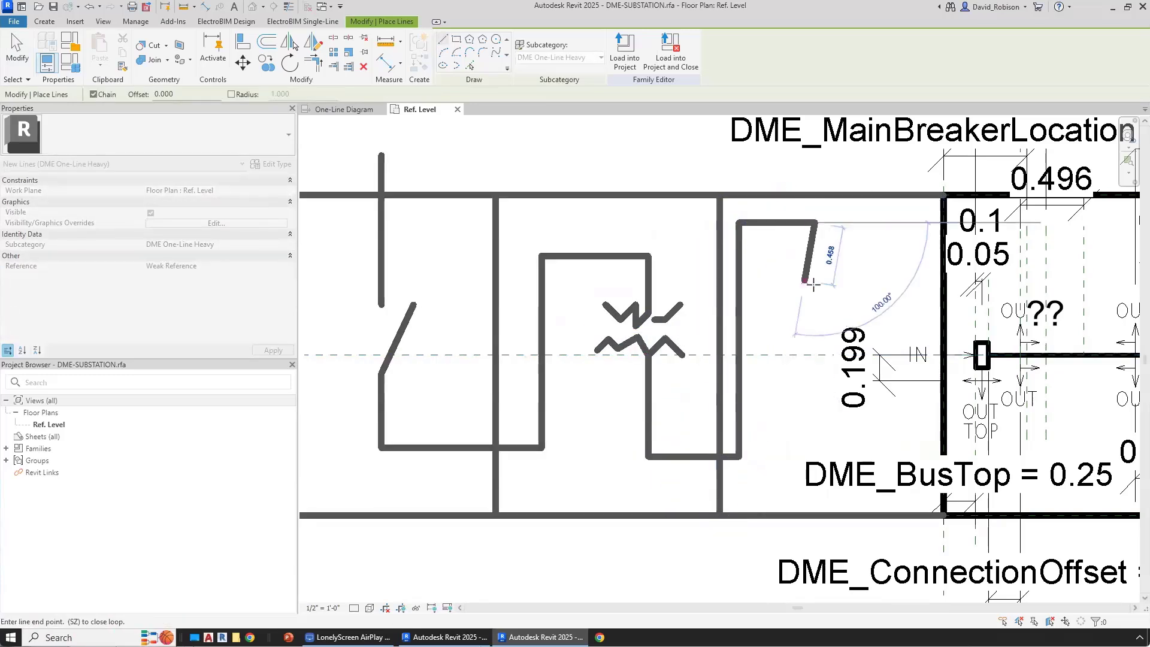
{"action": "left_click", "coordinate": [815, 285]}
Step: Draw an angular breaker symbol below the stub and continue the line down, about 0.54 across, and up to the panel's bus
{"action": "left_click", "coordinate": [841, 310]}
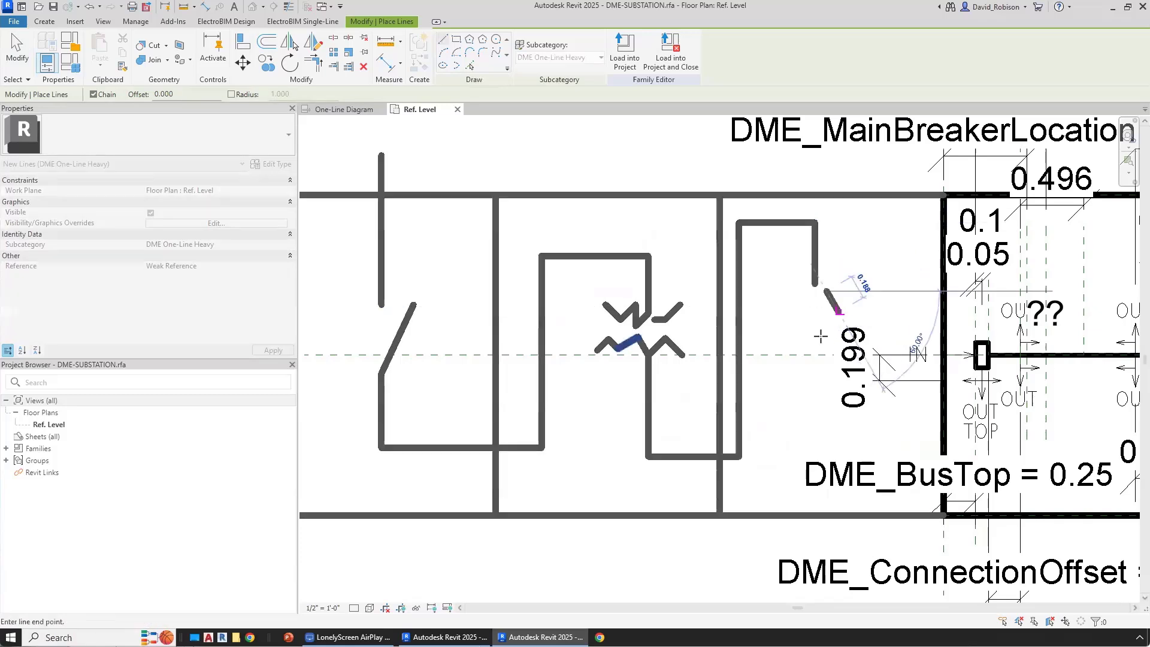
{"action": "left_click", "coordinate": [816, 334]}
{"action": "left_click", "coordinate": [815, 456]}
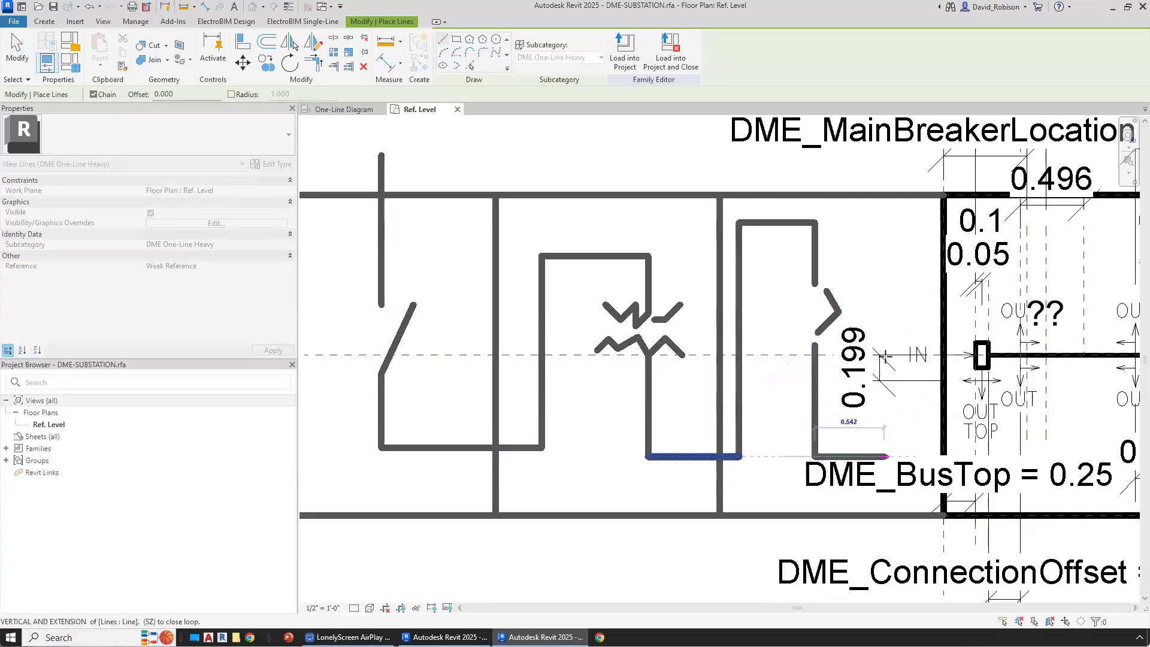
{"action": "left_click", "coordinate": [884, 453]}
{"action": "left_click", "coordinate": [884, 355]}
{"action": "left_click", "coordinate": [976, 354]}
{"action": "key", "text": "Escape"}
{"action": "key", "text": "Escape"}
{"action": "scroll", "coordinate": [779, 336], "scroll_direction": "down", "scroll_amount": 2}
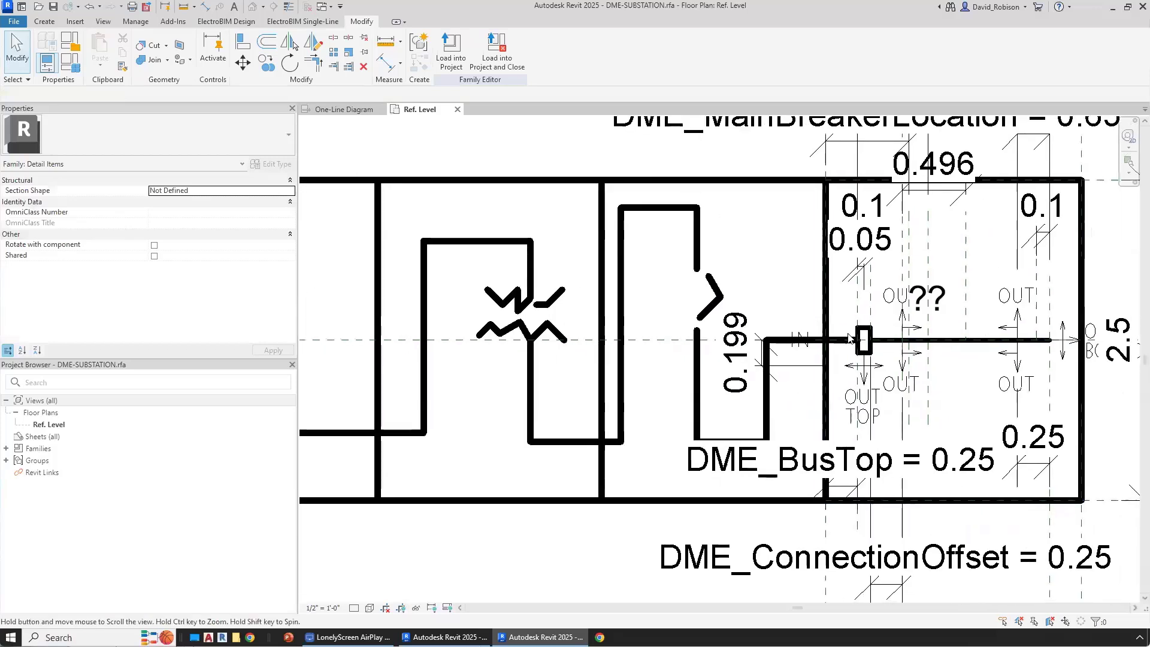
Step: Move the panel's IN connection item to above the enclosure's first section, removing its constraints
{"action": "scroll", "coordinate": [771, 337], "scroll_direction": "up", "scroll_amount": 5}
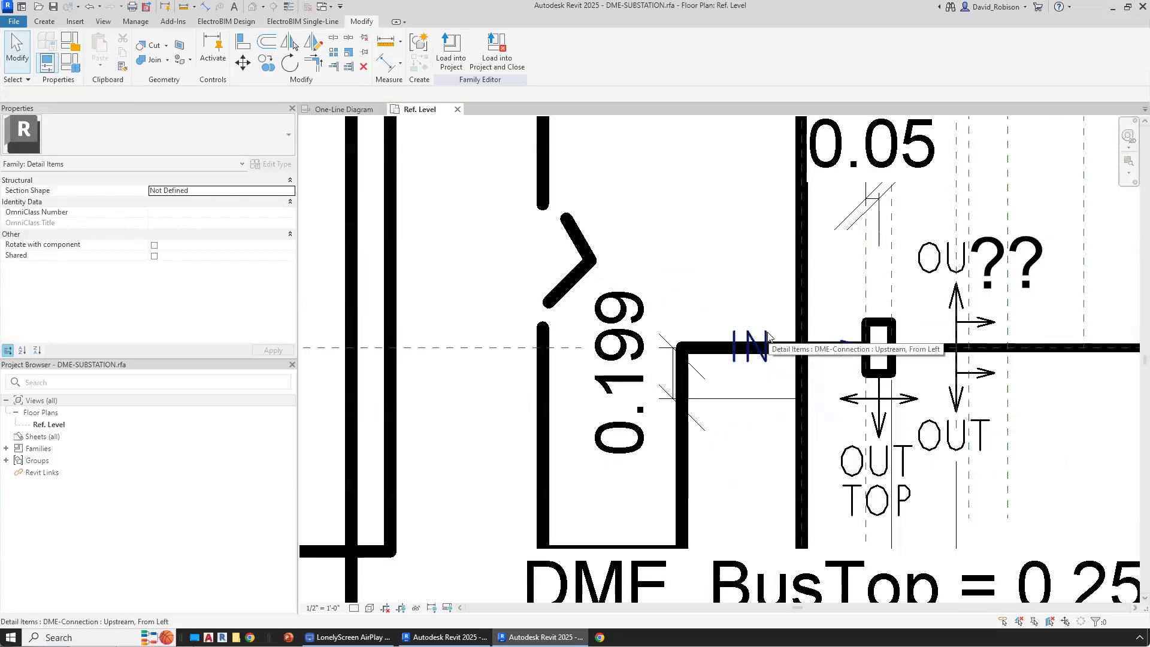
{"action": "left_click", "coordinate": [770, 337]}
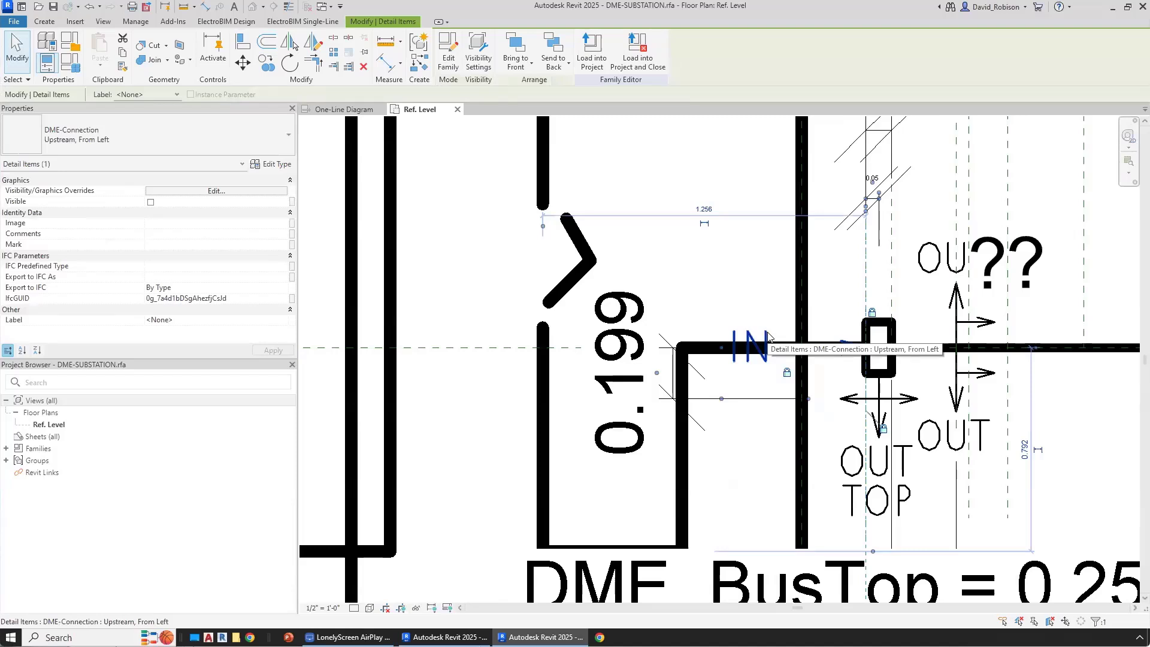
{"action": "scroll", "coordinate": [769, 336], "scroll_direction": "down", "scroll_amount": 4}
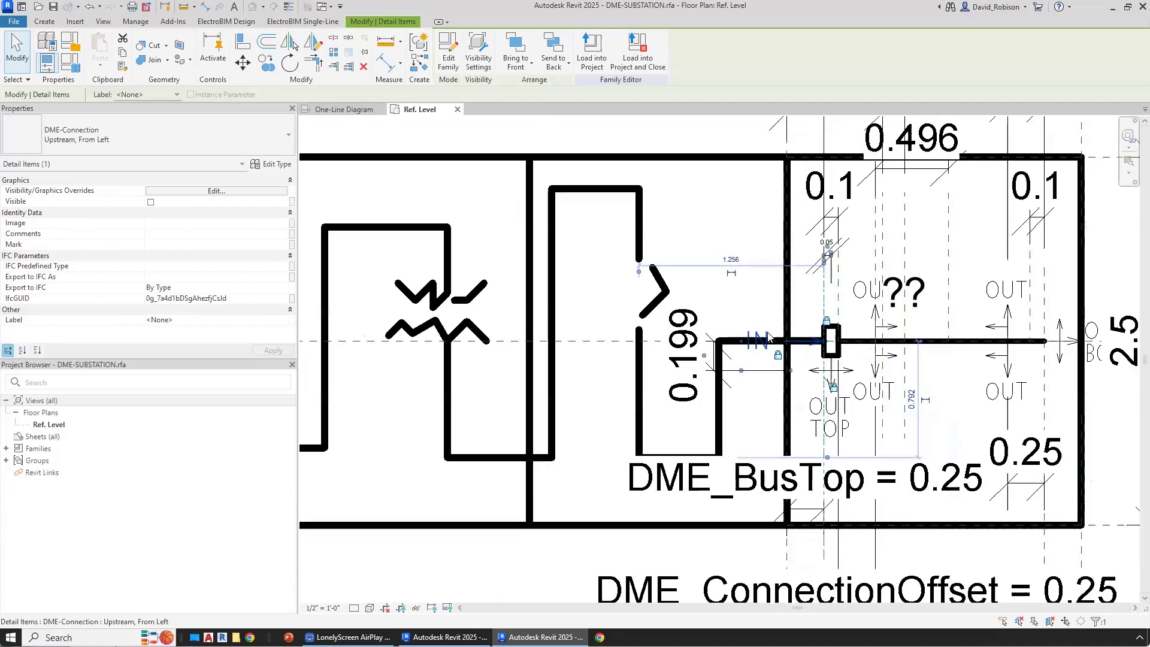
{"action": "scroll", "coordinate": [771, 338], "scroll_direction": "down", "scroll_amount": 1}
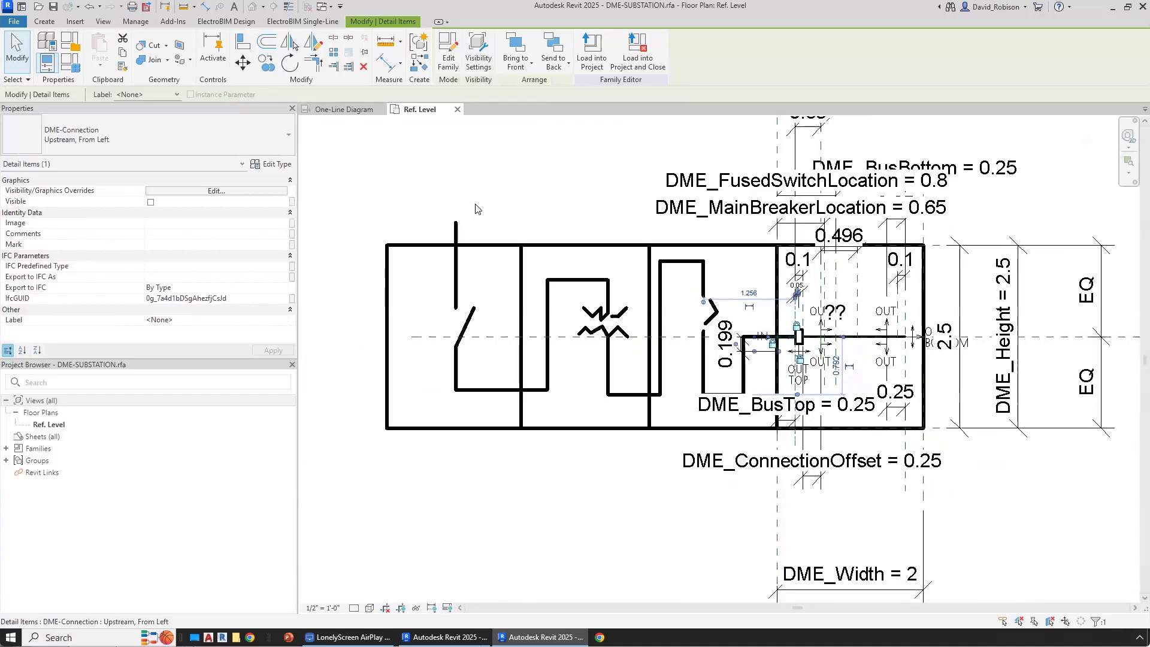
{"action": "key", "text": "m"}
{"action": "key", "text": "v"}
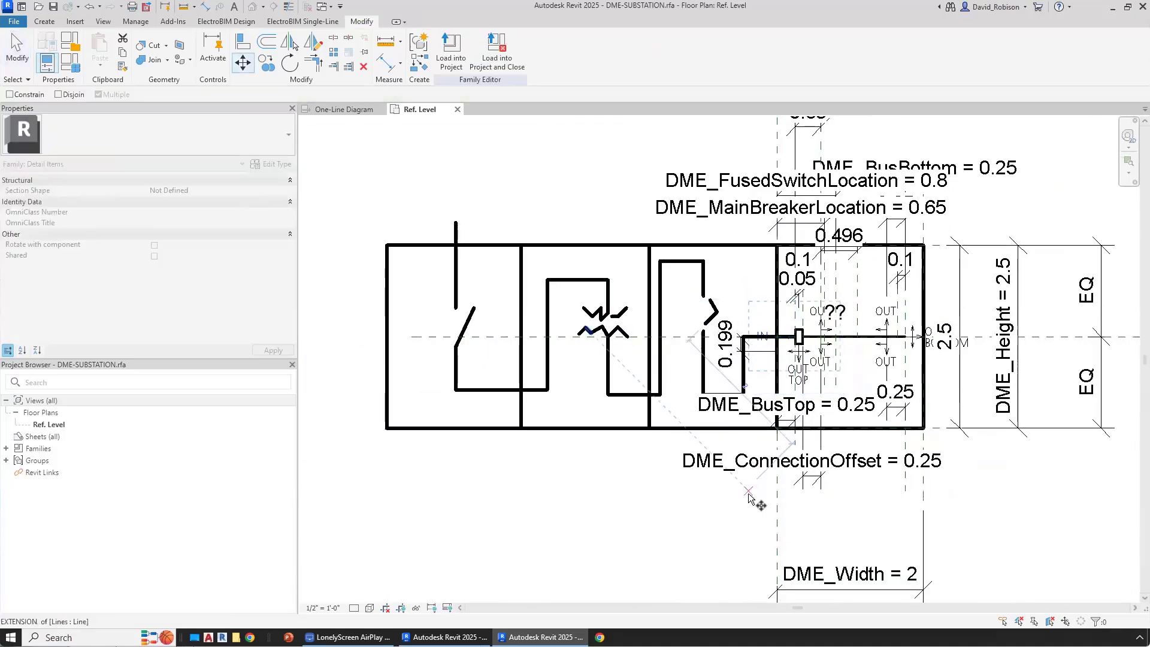
{"action": "left_click", "coordinate": [738, 506]}
{"action": "left_click", "coordinate": [400, 226]}
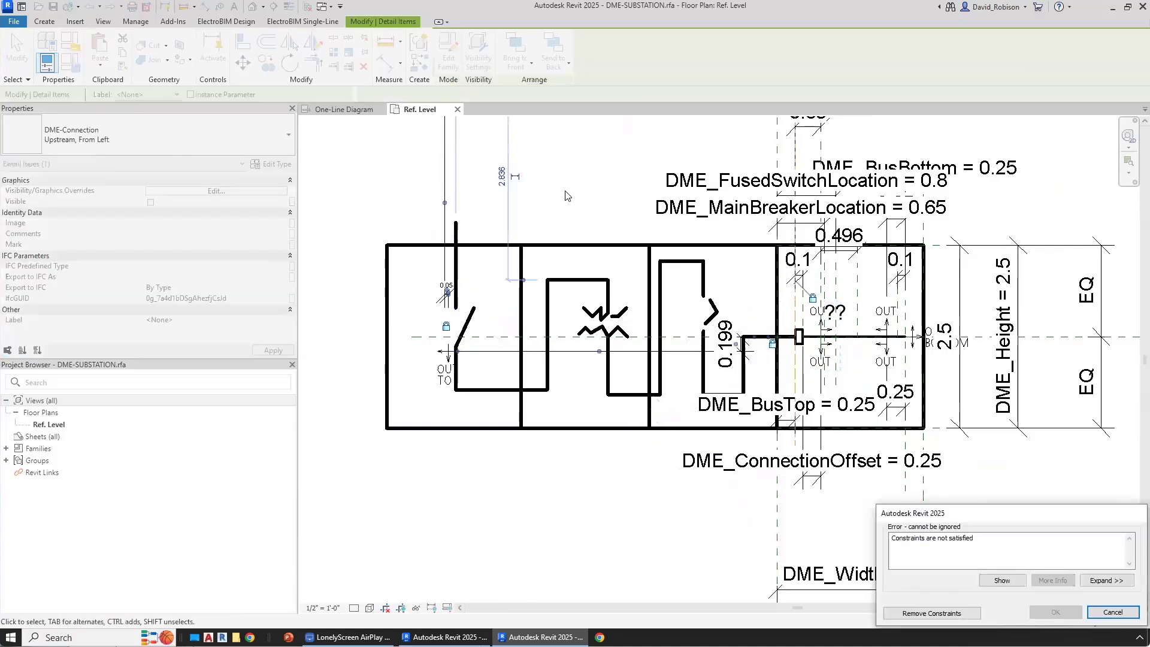
{"action": "left_click", "coordinate": [934, 614]}
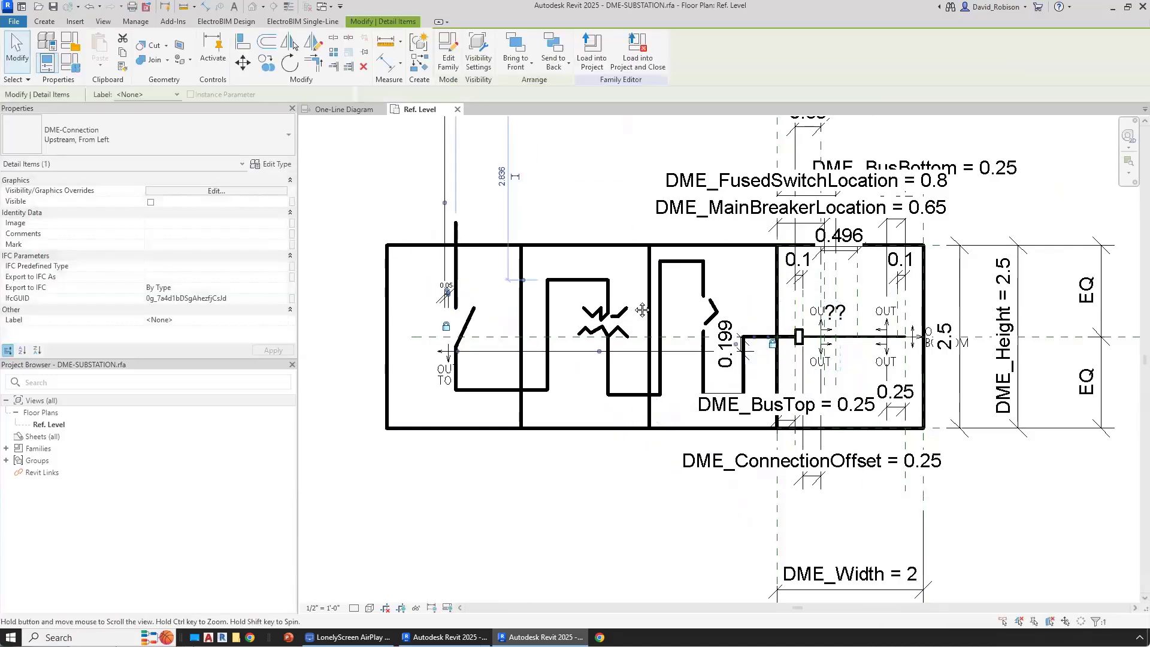
Step: Change the moved IN connection's type to Upstream, From Above
{"action": "middle_click_drag", "start_coordinate": [424, 239], "coordinate": [529, 342]}
{"action": "key", "text": "Escape"}
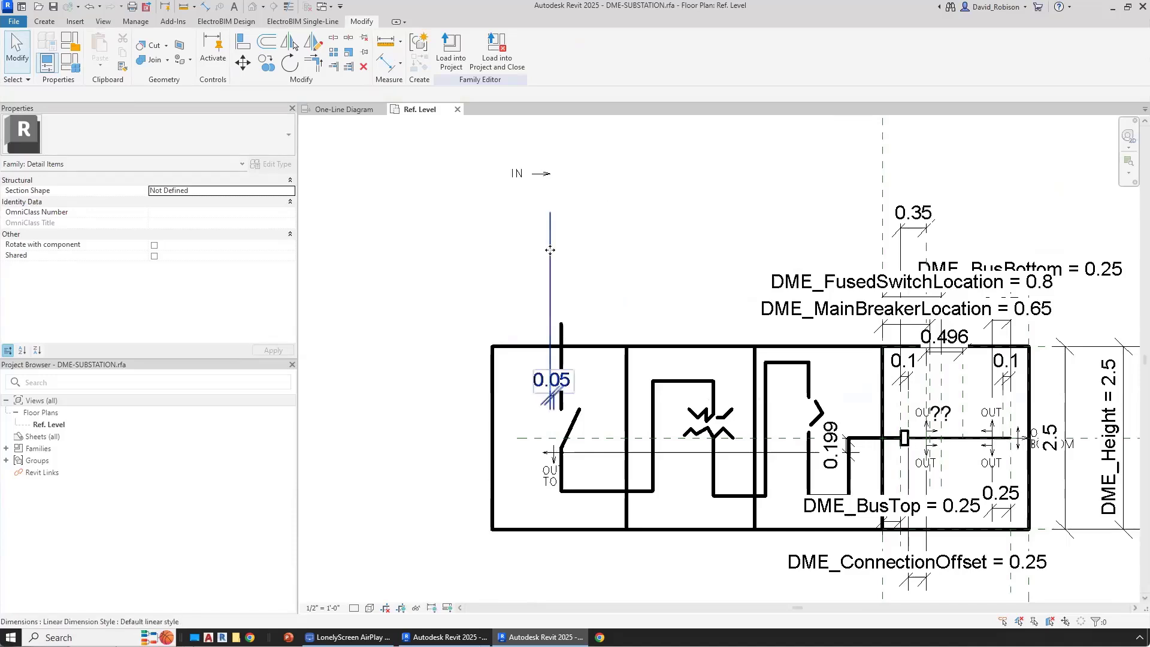
{"action": "left_click", "coordinate": [551, 276]}
{"action": "left_click", "coordinate": [142, 137]}
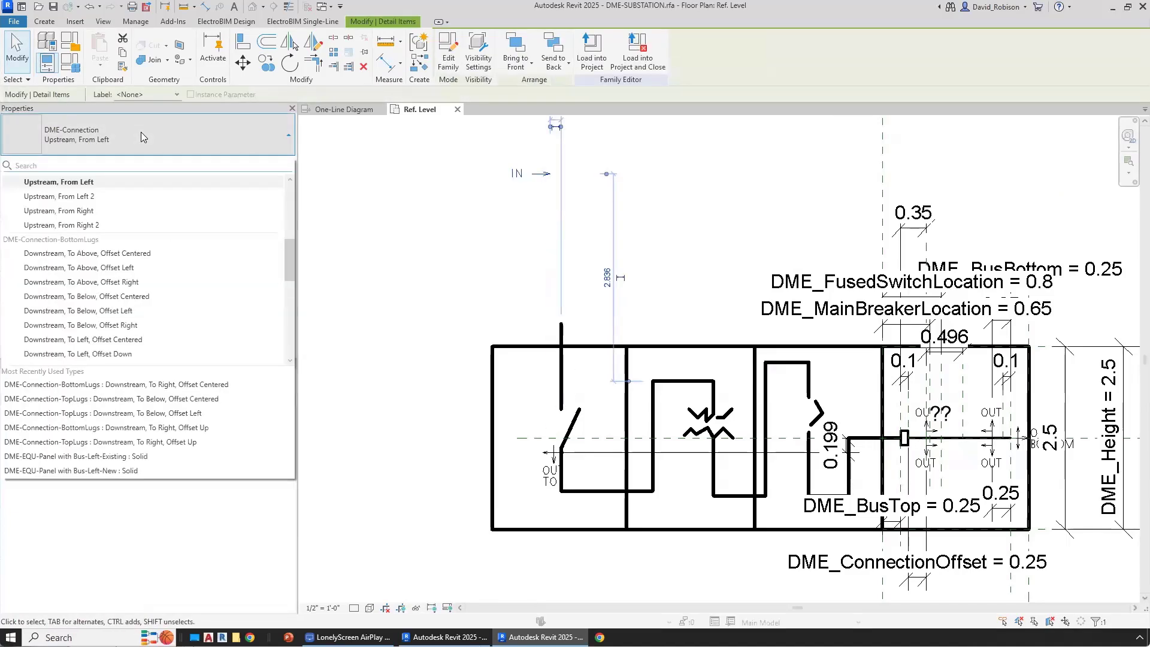
{"action": "scroll", "coordinate": [132, 267], "scroll_direction": "up", "scroll_amount": 4}
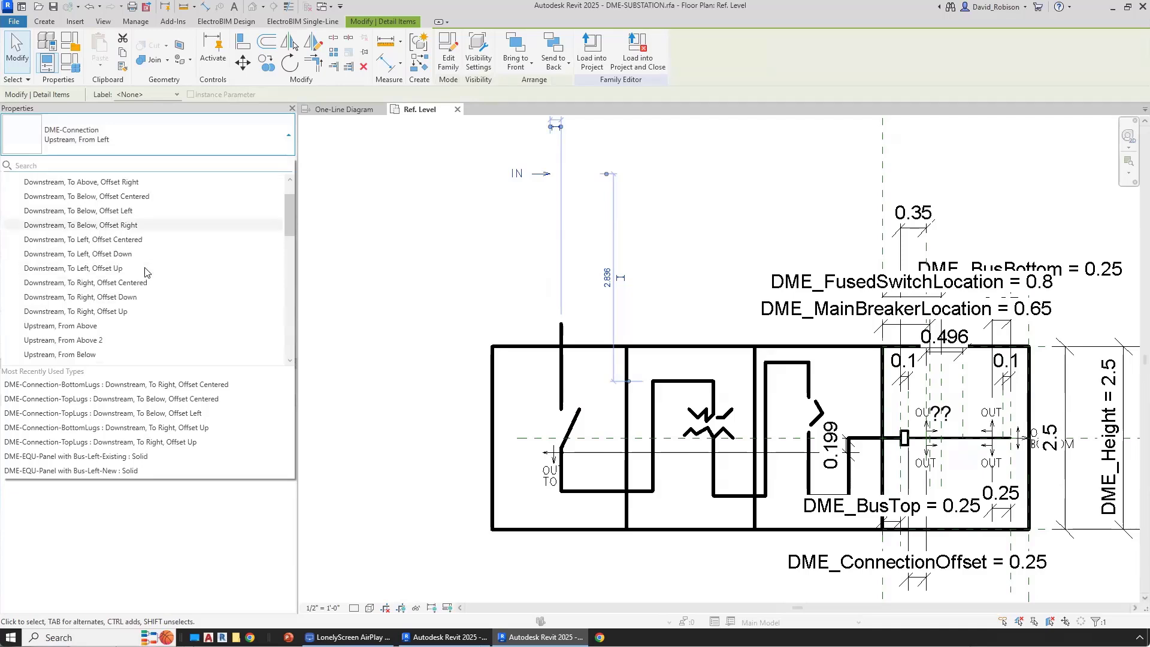
{"action": "scroll", "coordinate": [119, 270], "scroll_direction": "down", "scroll_amount": 3}
{"action": "left_click", "coordinate": [66, 240]}
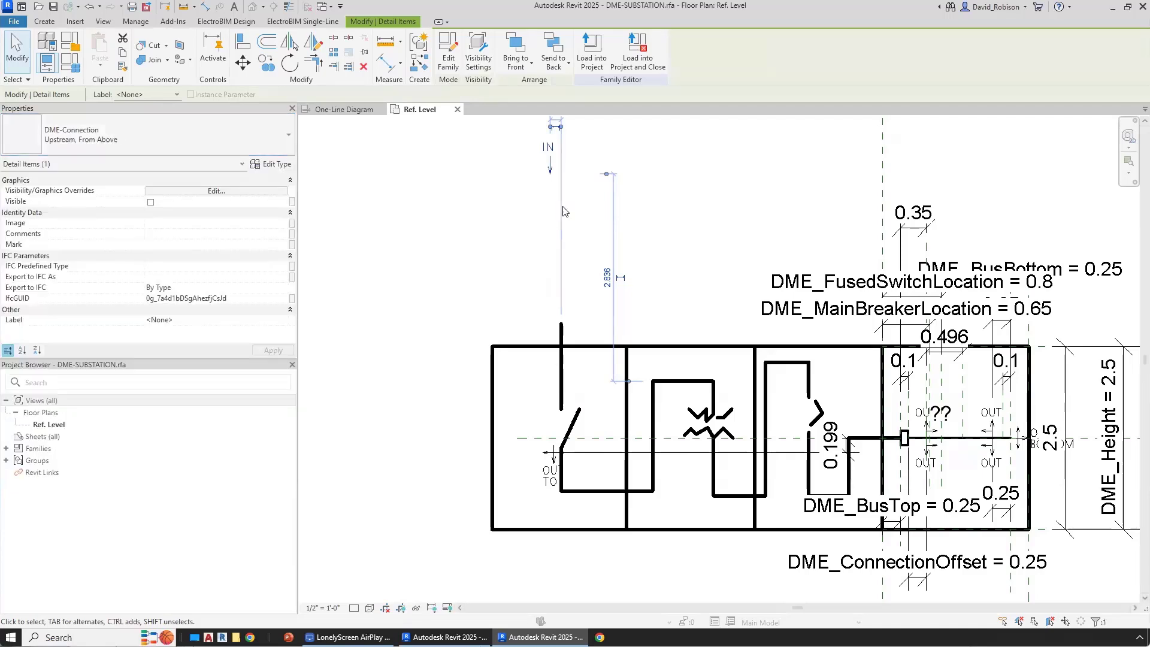
Step: Move the IN connection's arrow tip onto the upper end of the first section's incoming line
{"action": "key", "text": "m"}
{"action": "key", "text": "v"}
{"action": "left_click", "coordinate": [550, 173]}
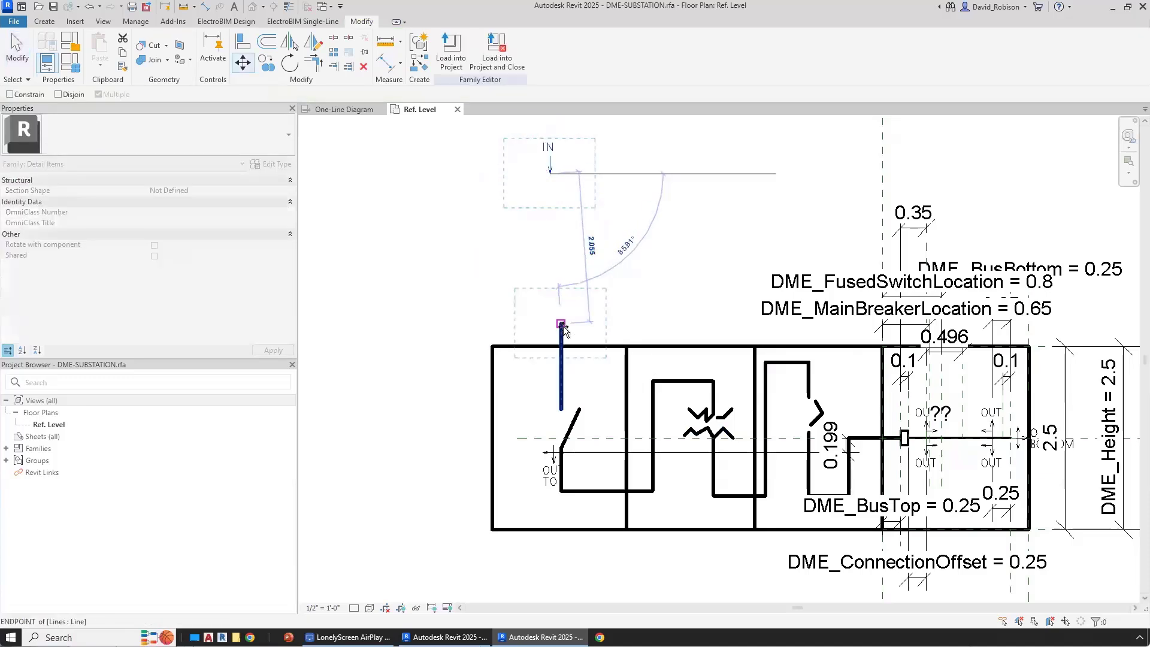
{"action": "left_click", "coordinate": [563, 325]}
{"action": "left_click", "coordinate": [637, 288]}
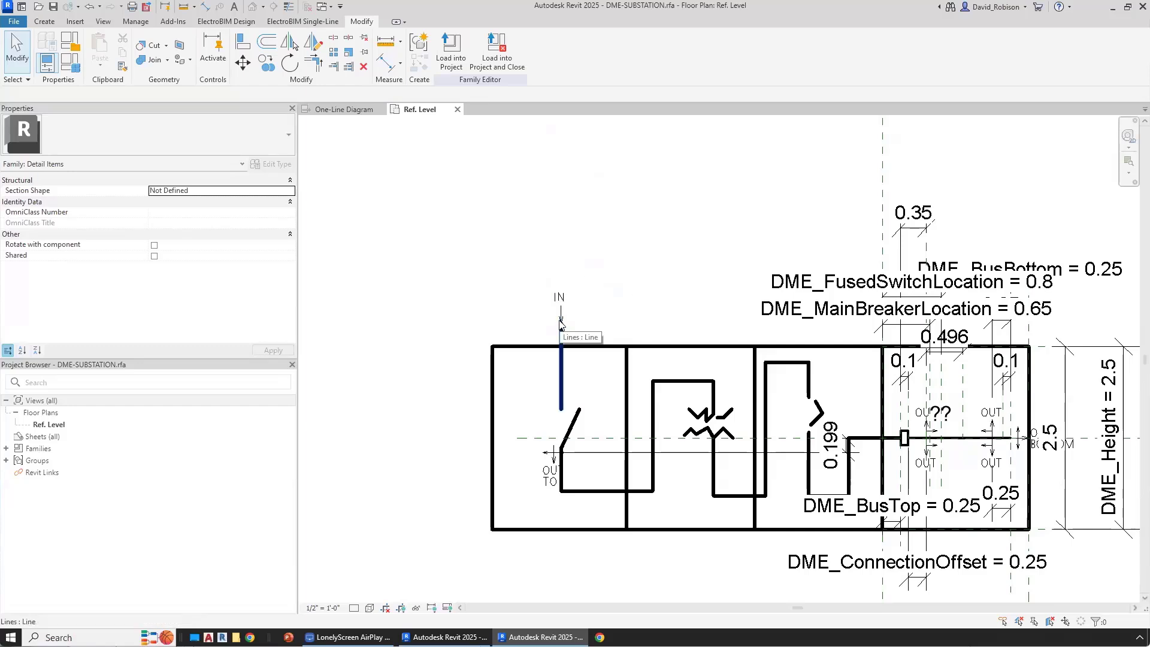
{"action": "middle_click_drag", "start_coordinate": [562, 323], "coordinate": [453, 282]}
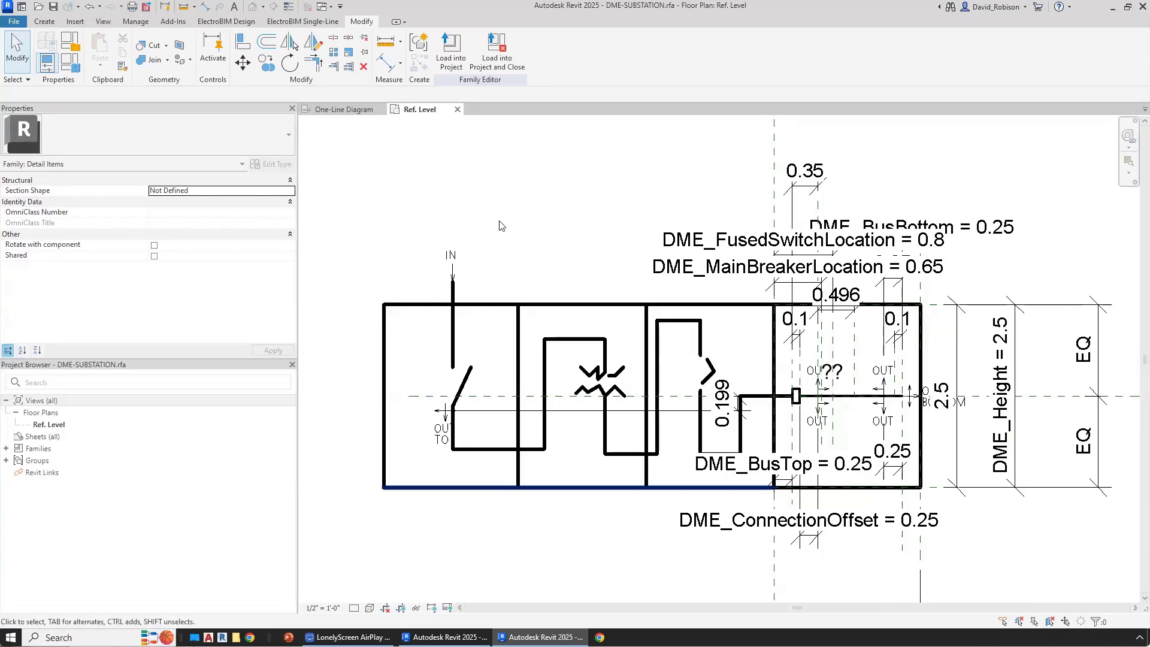
Step: Load the substation family into the single-line project and place an instance above the SWB panel in the One-Line Diagram
{"action": "left_click", "coordinate": [451, 51]}
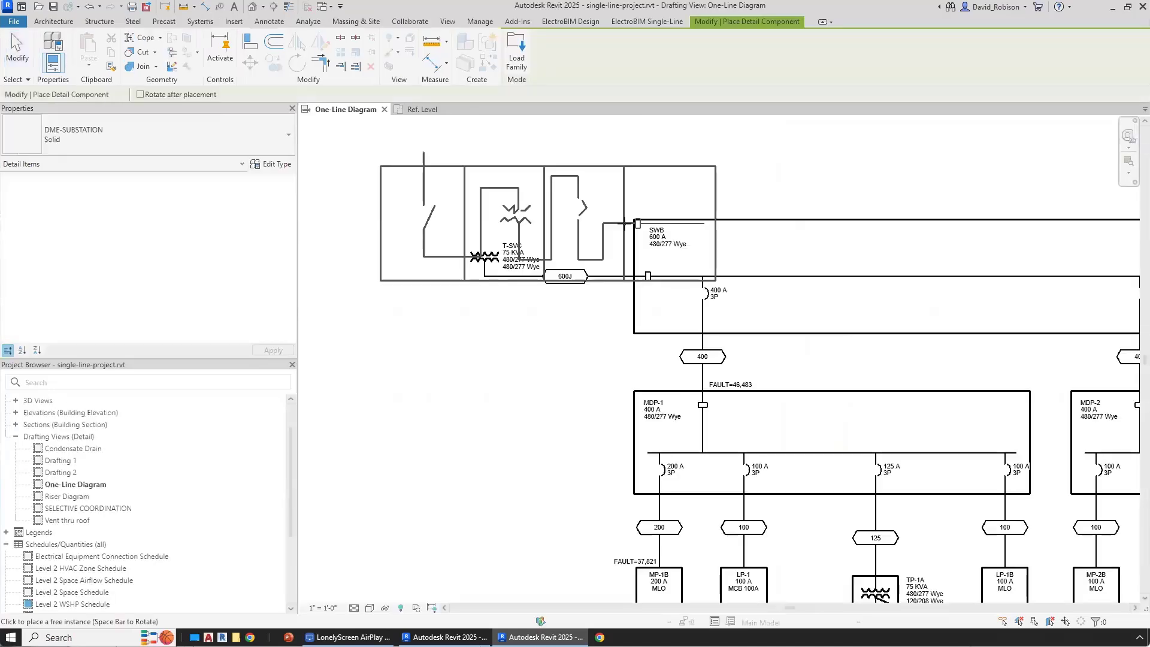
{"action": "mouse_move", "coordinate": [741, 171]}
{"action": "middle_mouse_down"}
{"action": "mouse_move", "coordinate": [739, 228]}
{"action": "mouse_move", "coordinate": [693, 296]}
{"action": "middle_mouse_up"}
{"action": "scroll", "coordinate": [707, 284], "scroll_direction": "down", "scroll_amount": 1}
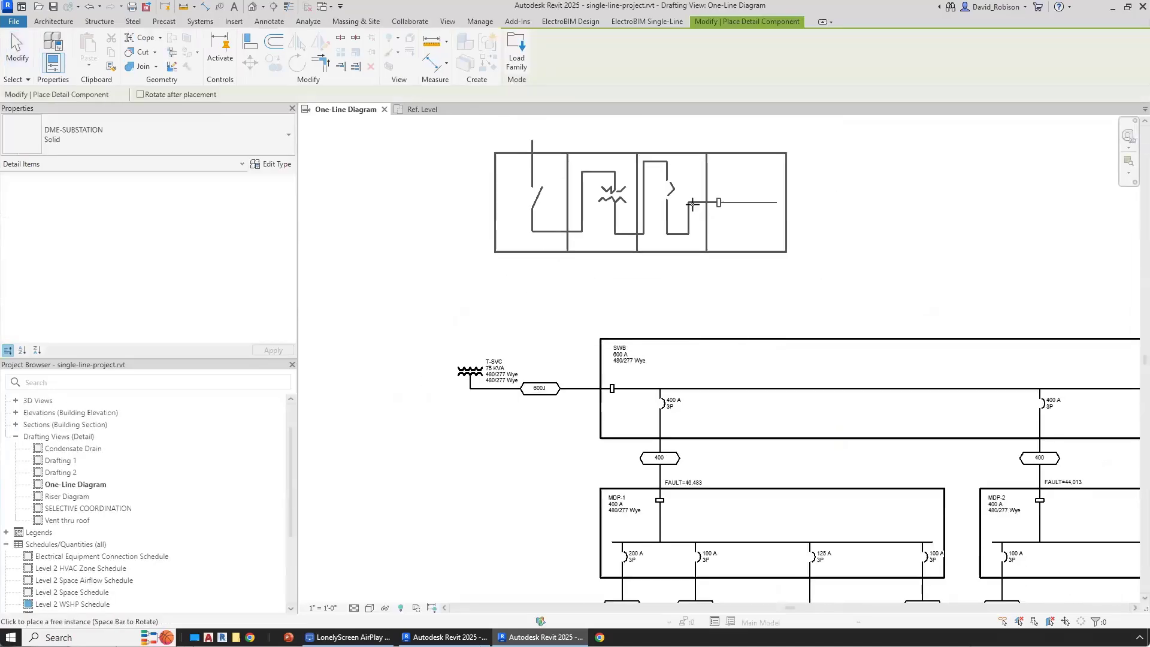
{"action": "left_click", "coordinate": [680, 209]}
{"action": "key", "text": "Escape"}
Step: Delete the trial substation instance and the T-SVC transformer with its label, feeder line and feeder tag
{"action": "left_click", "coordinate": [701, 213]}
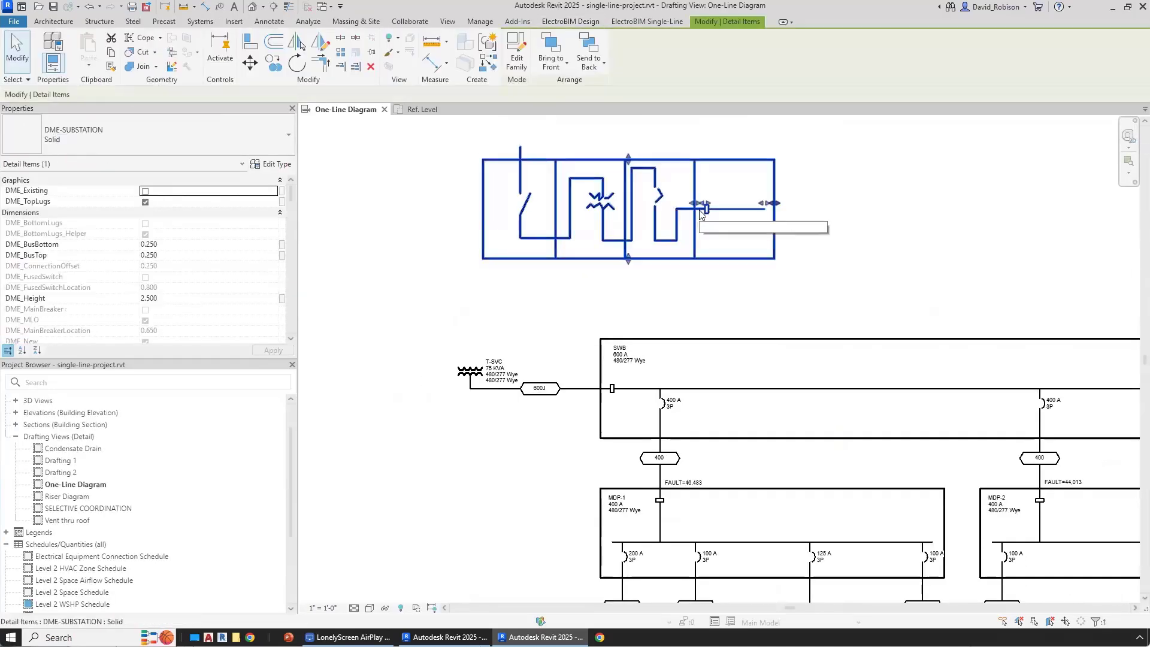
{"action": "key", "text": "Delete"}
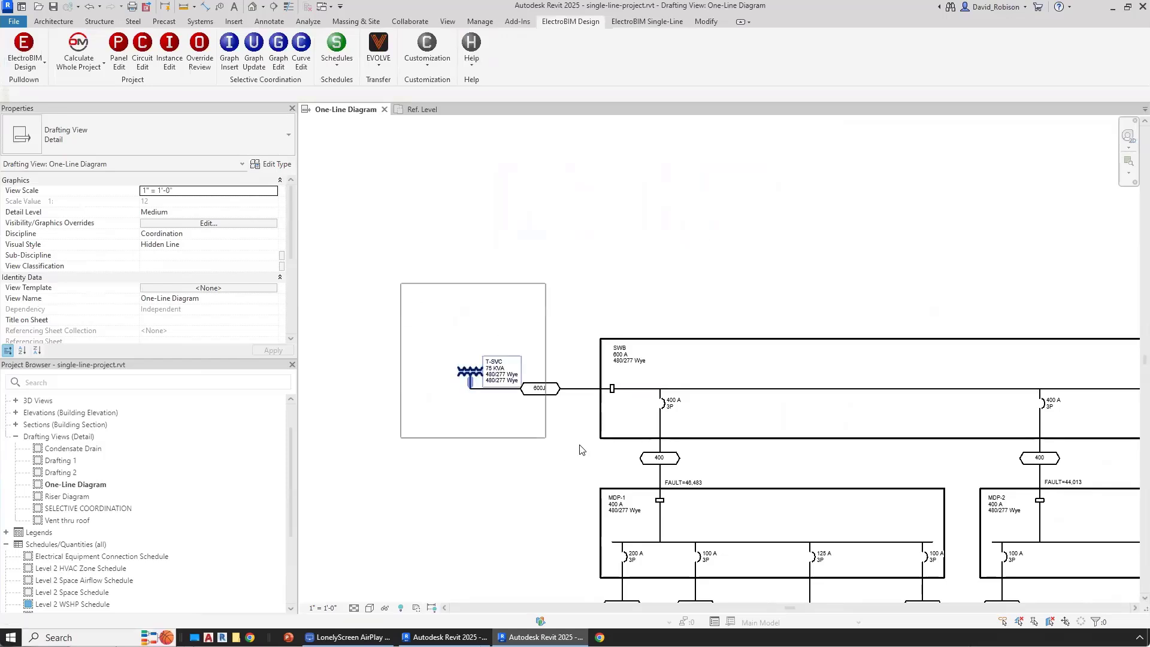
{"action": "scroll", "coordinate": [581, 447], "scroll_direction": "down", "scroll_amount": 1}
{"action": "left_click_drag", "start_coordinate": [579, 445], "coordinate": [419, 297]}
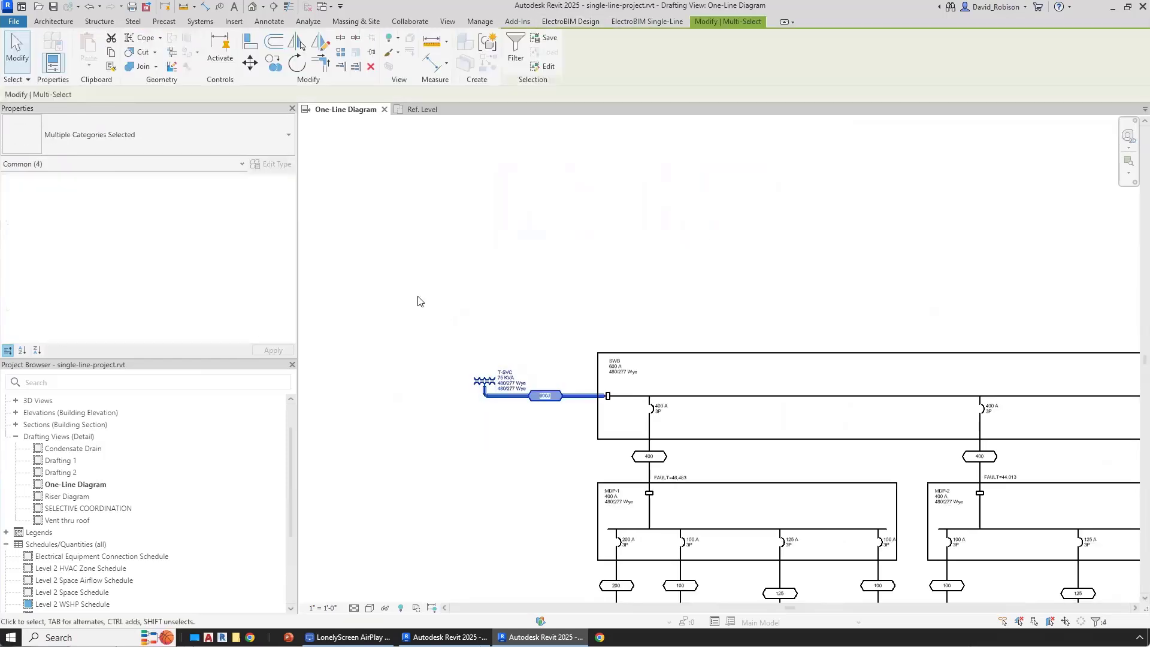
{"action": "key", "text": "Delete"}
Step: Change the SWB panel's type to DME-SUBSTATION Solid and shift it slightly toward the first feeder breaker
{"action": "left_click", "coordinate": [681, 357]}
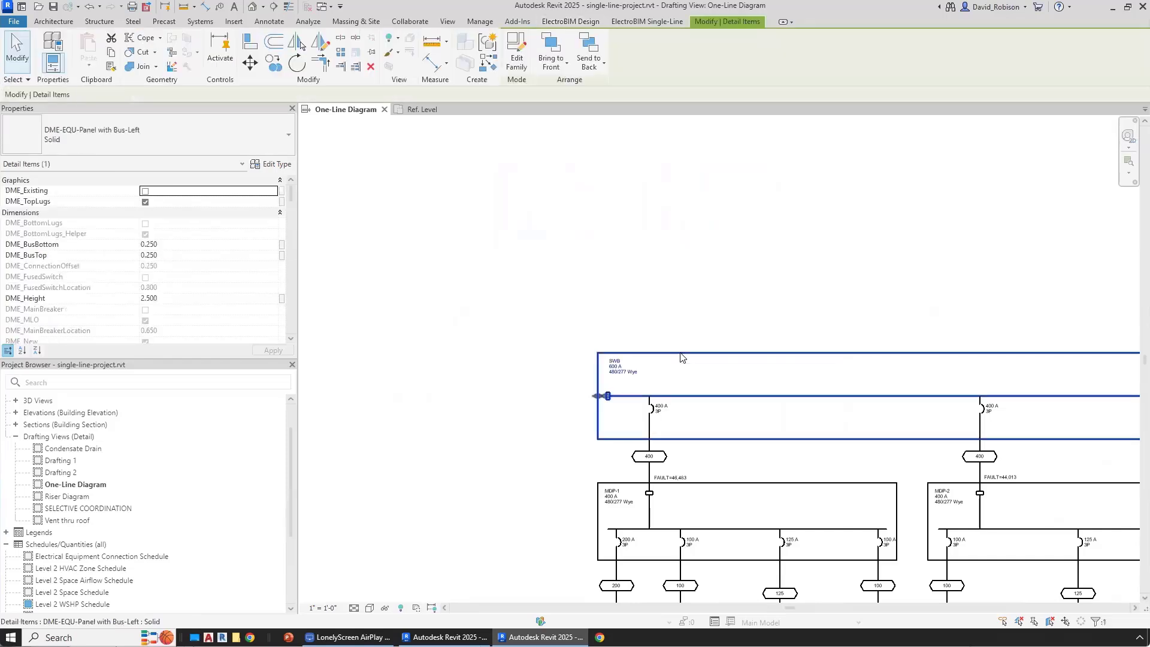
{"action": "left_click", "coordinate": [157, 134]}
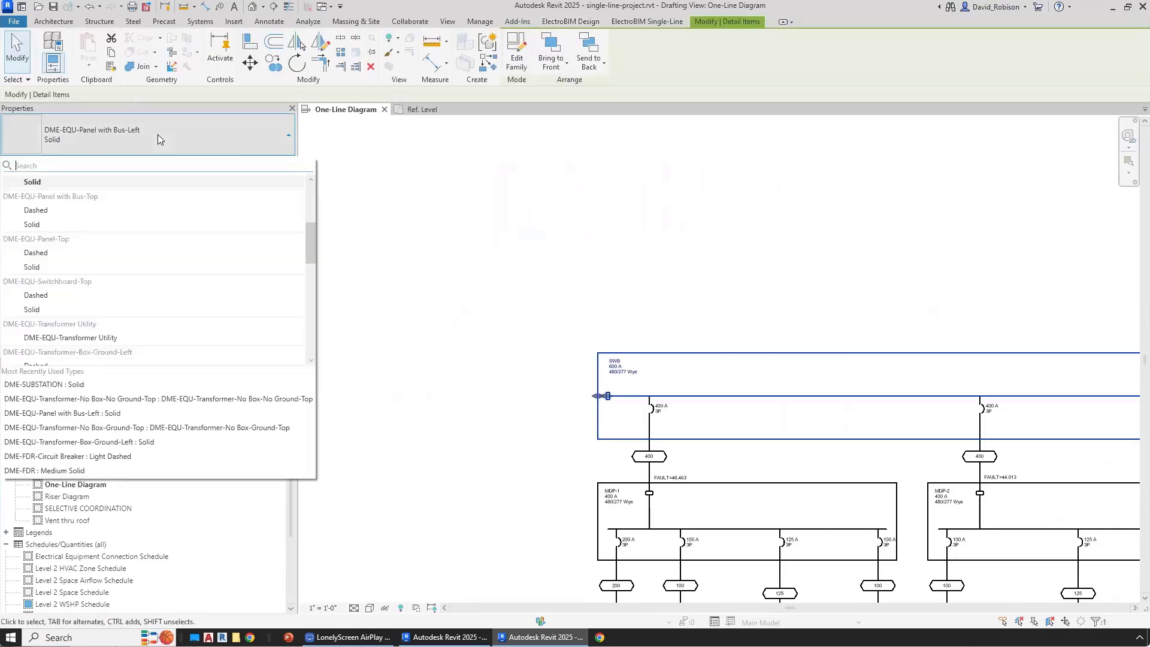
{"action": "scroll", "coordinate": [174, 309], "scroll_direction": "down", "scroll_amount": 10}
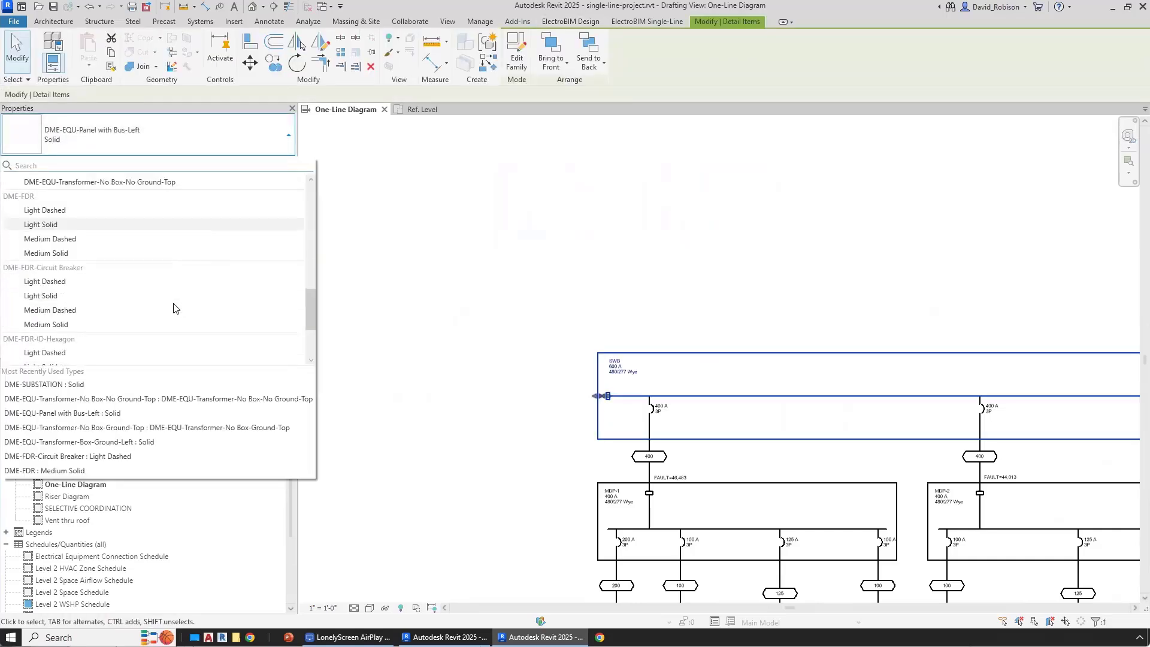
{"action": "left_click", "coordinate": [105, 327]}
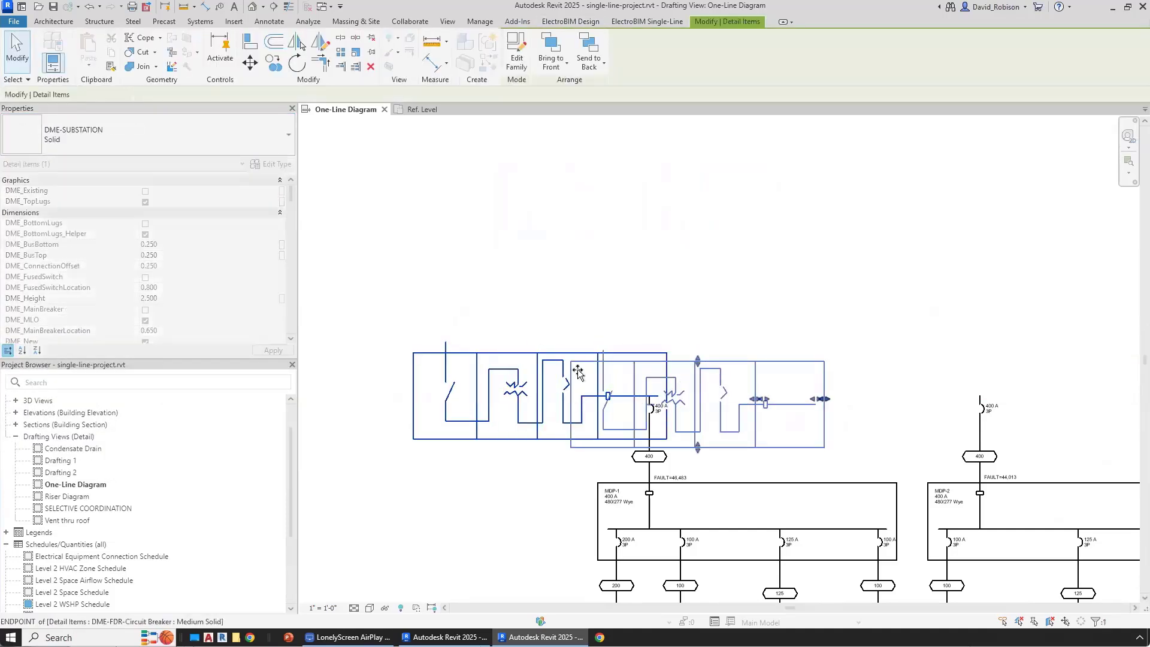
{"action": "left_click_drag", "start_coordinate": [540, 370], "coordinate": [573, 370]}
{"action": "scroll", "coordinate": [719, 380], "scroll_direction": "down", "scroll_amount": 1}
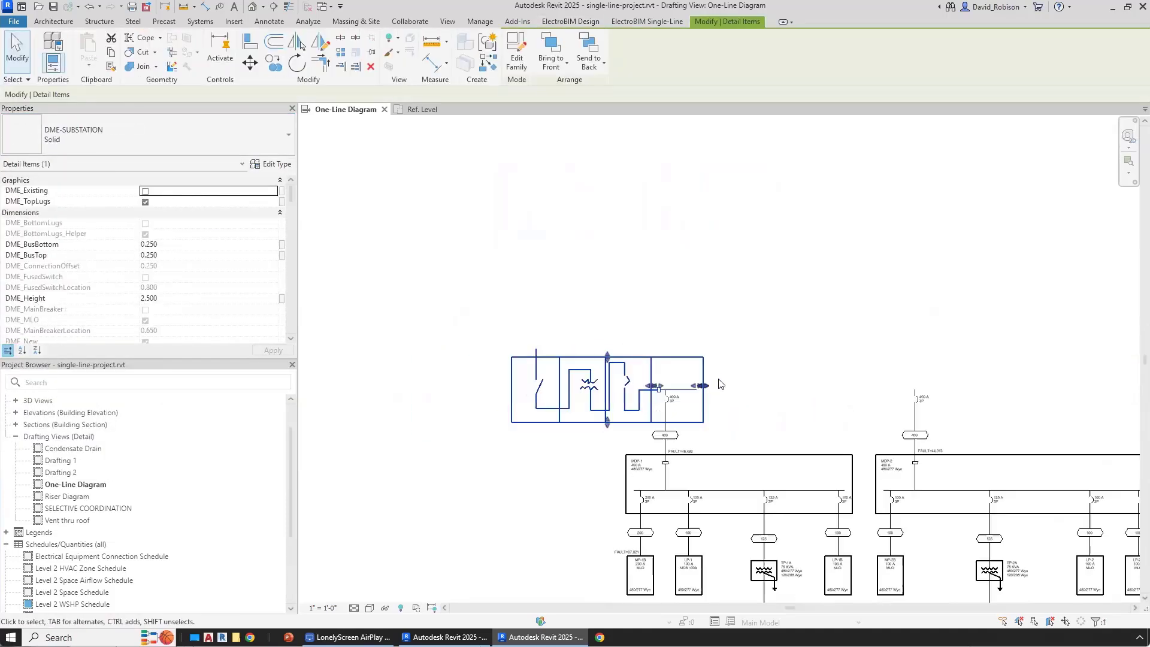
Step: Stretch the substation's last section so its bus extends past the first feeder across the MDP-1 panel below
{"action": "middle_click_drag", "start_coordinate": [719, 380], "coordinate": [611, 367]}
{"action": "left_click", "coordinate": [1003, 372]}
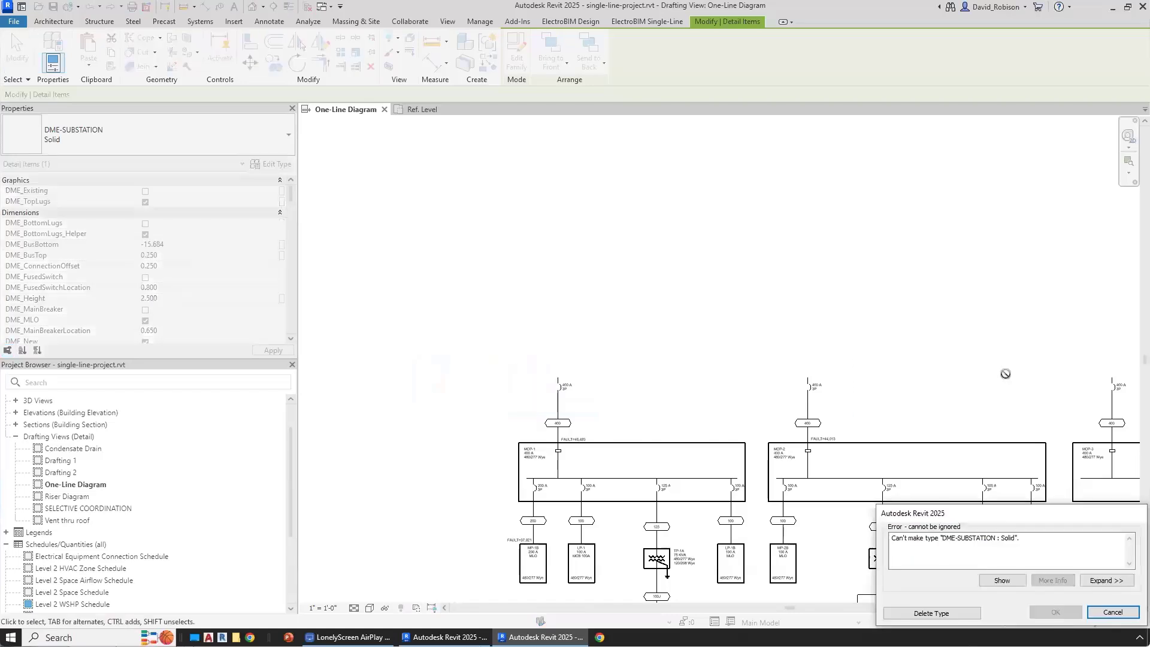
{"action": "left_click", "coordinate": [597, 374]}
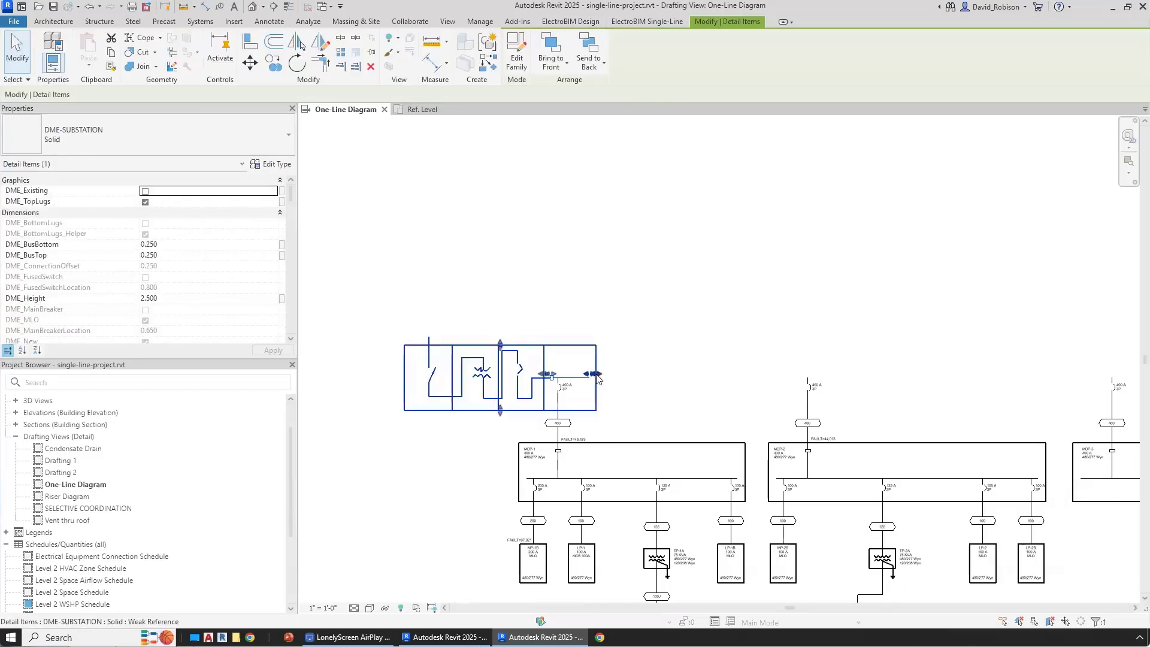
{"action": "left_click_drag", "start_coordinate": [597, 377], "coordinate": [633, 377]}
{"action": "left_click_drag", "start_coordinate": [607, 372], "coordinate": [1007, 370]}
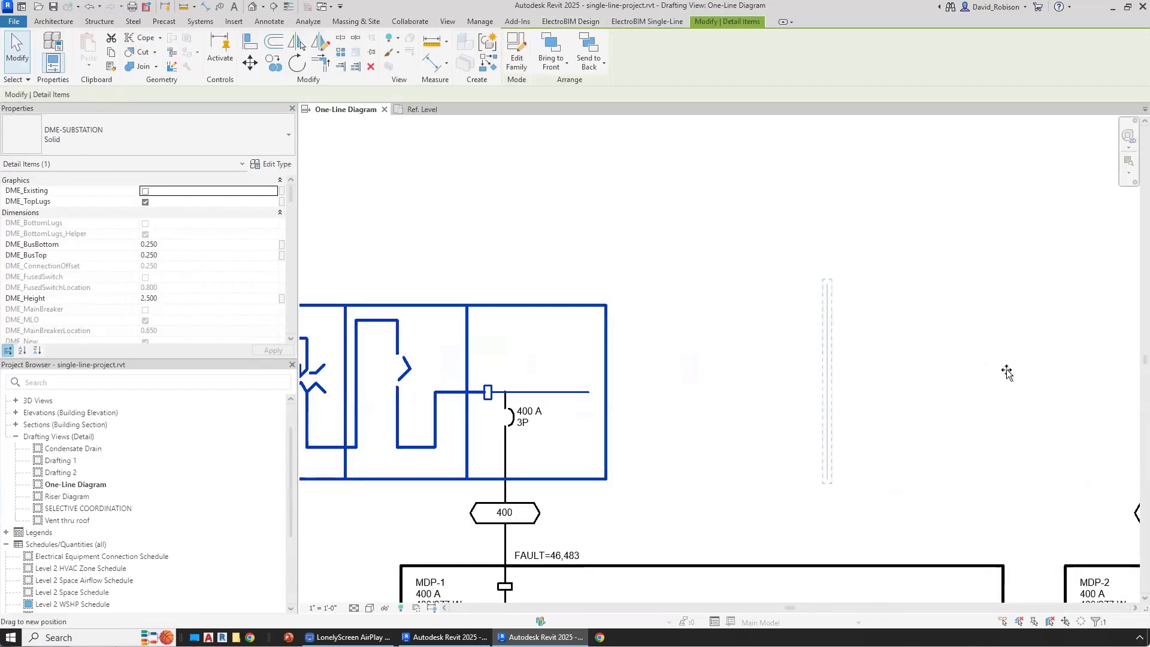
{"action": "scroll", "coordinate": [923, 389], "scroll_direction": "down", "scroll_amount": 3}
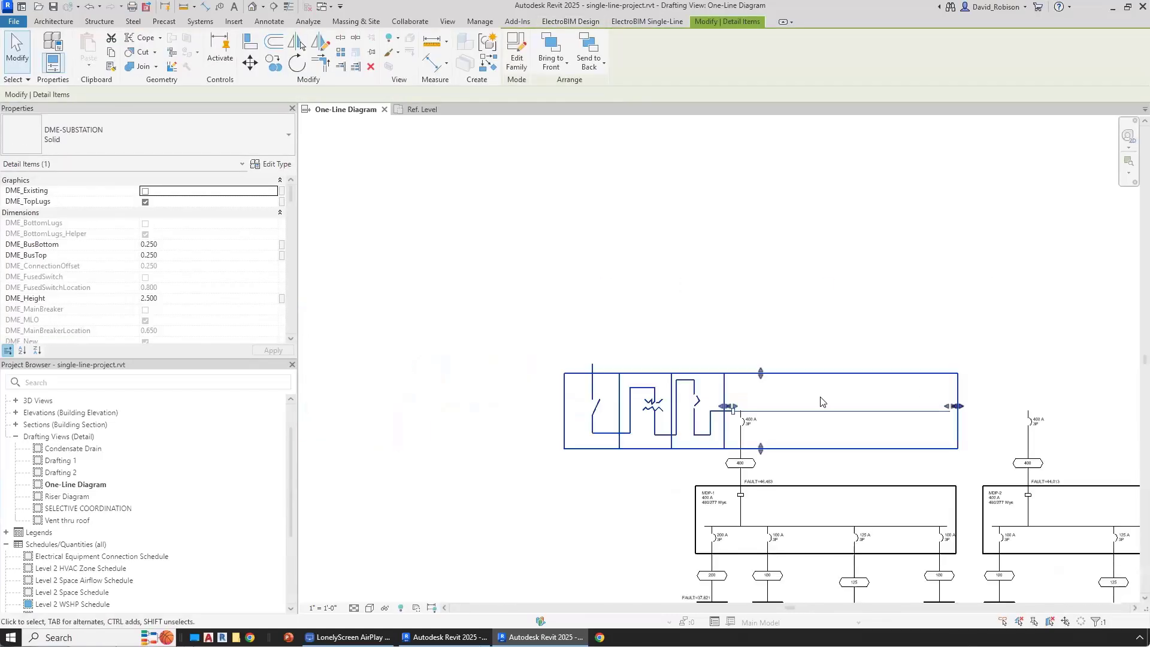
{"action": "key", "text": "Escape"}
{"action": "scroll", "coordinate": [646, 419], "scroll_direction": "up", "scroll_amount": 3}
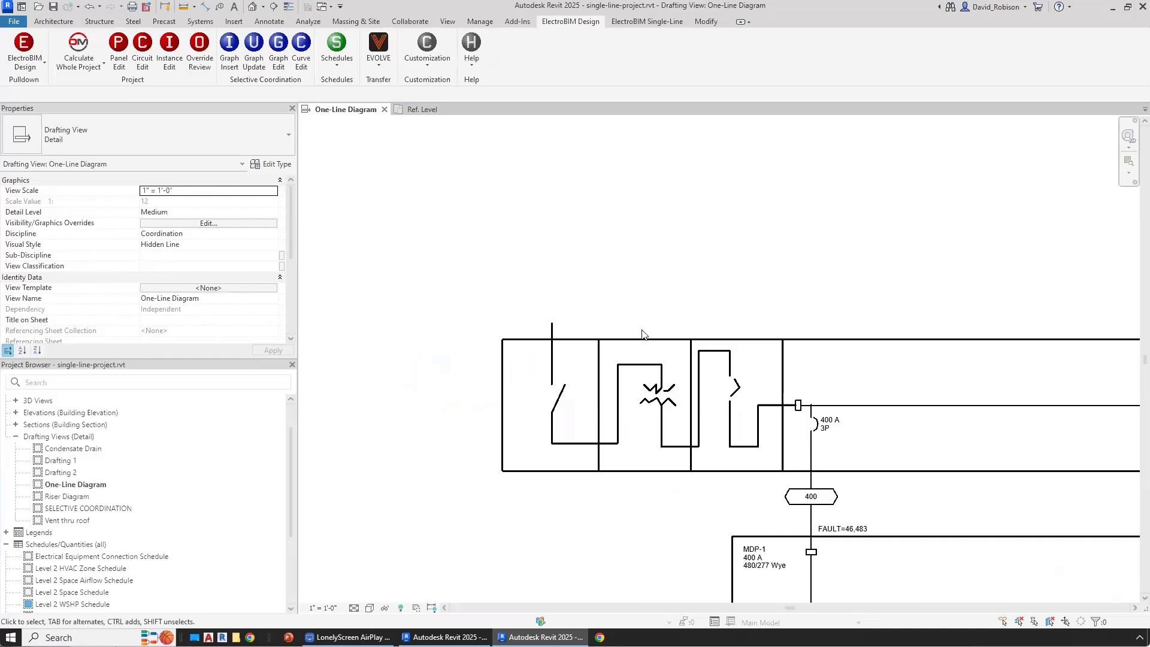
Step: Undo the substation's stretch, move and type change to restore the original SWB panel, with the T-SVC transformer deleted
{"action": "key", "text": "ctrl+z"}
{"action": "key", "text": "ctrl+z"}
{"action": "key", "text": "ctrl+z"}
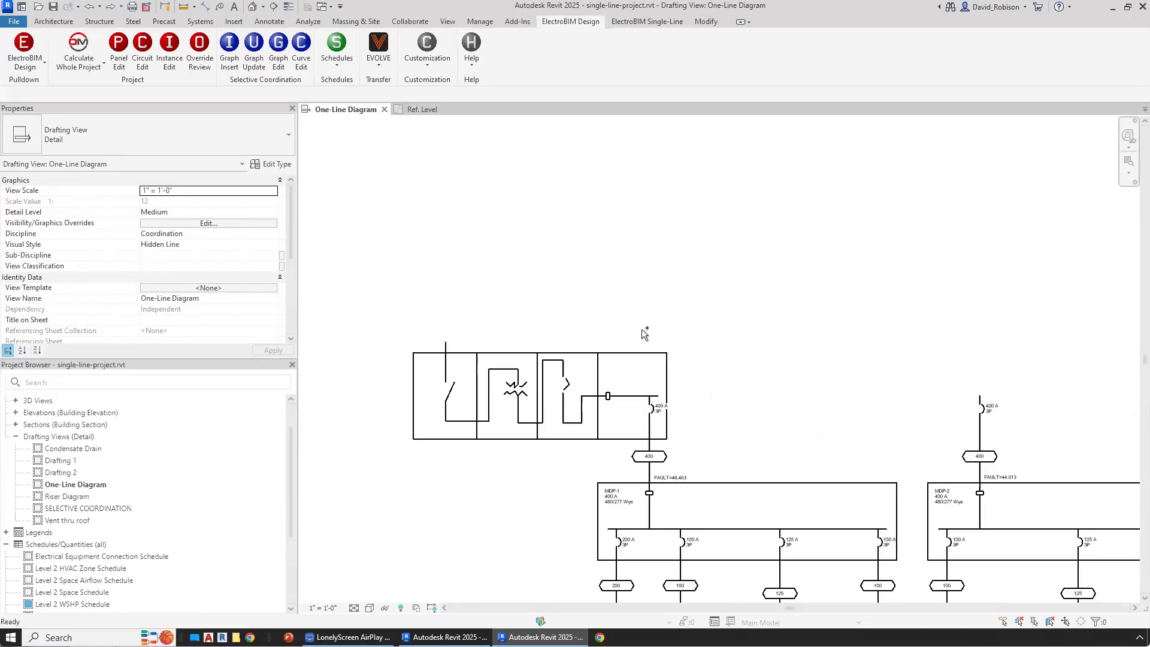
{"action": "key", "text": "ctrl+z"}
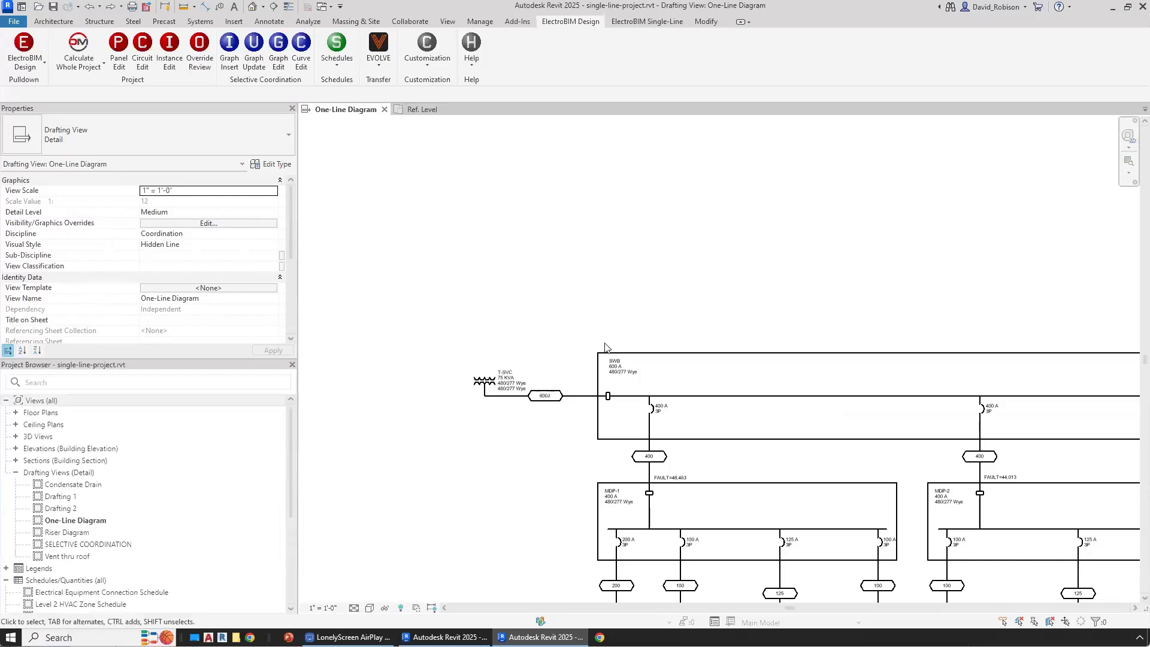
{"action": "key", "text": "ctrl+y"}
Step: Draw three Electrical Power detail lines forming a box about 2.4 high against the SWB panel's incoming side
{"action": "left_click", "coordinate": [269, 22]}
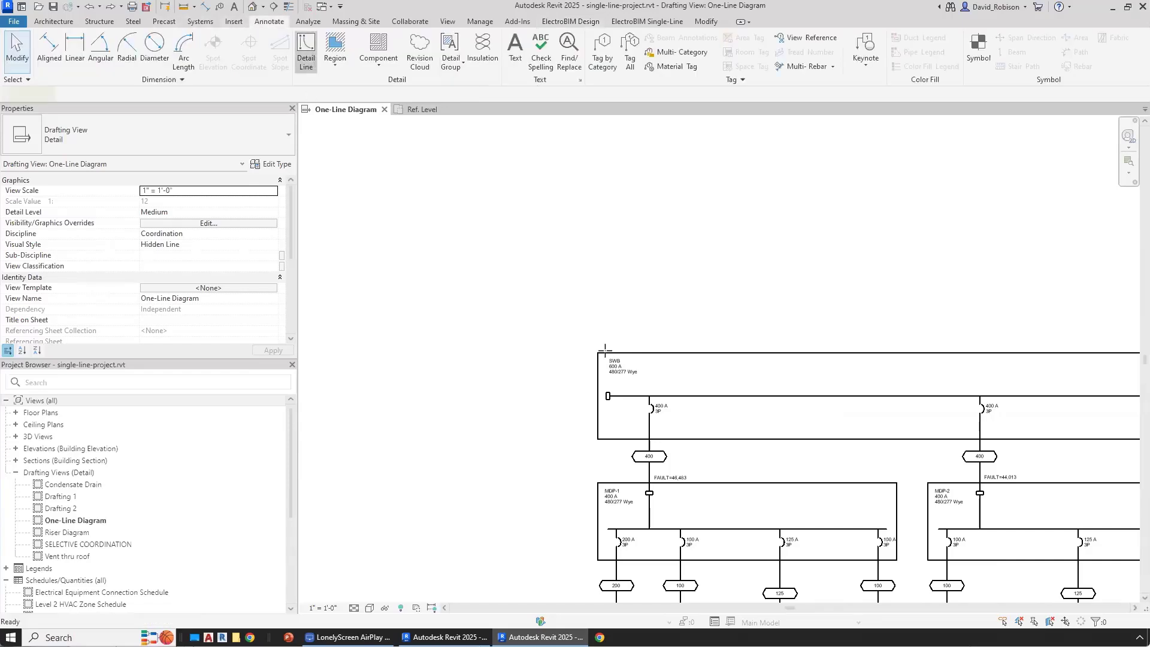
{"action": "left_click", "coordinate": [306, 55]}
{"action": "left_click", "coordinate": [635, 60]}
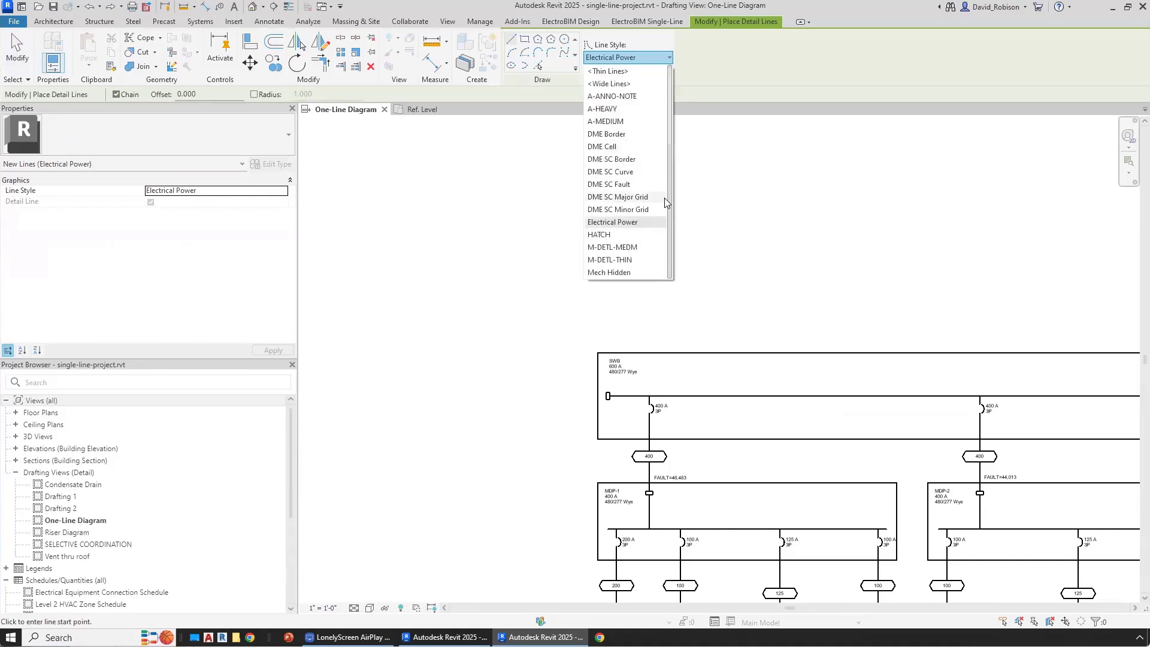
{"action": "left_click", "coordinate": [457, 352]}
{"action": "scroll", "coordinate": [458, 438], "scroll_direction": "up", "scroll_amount": 2}
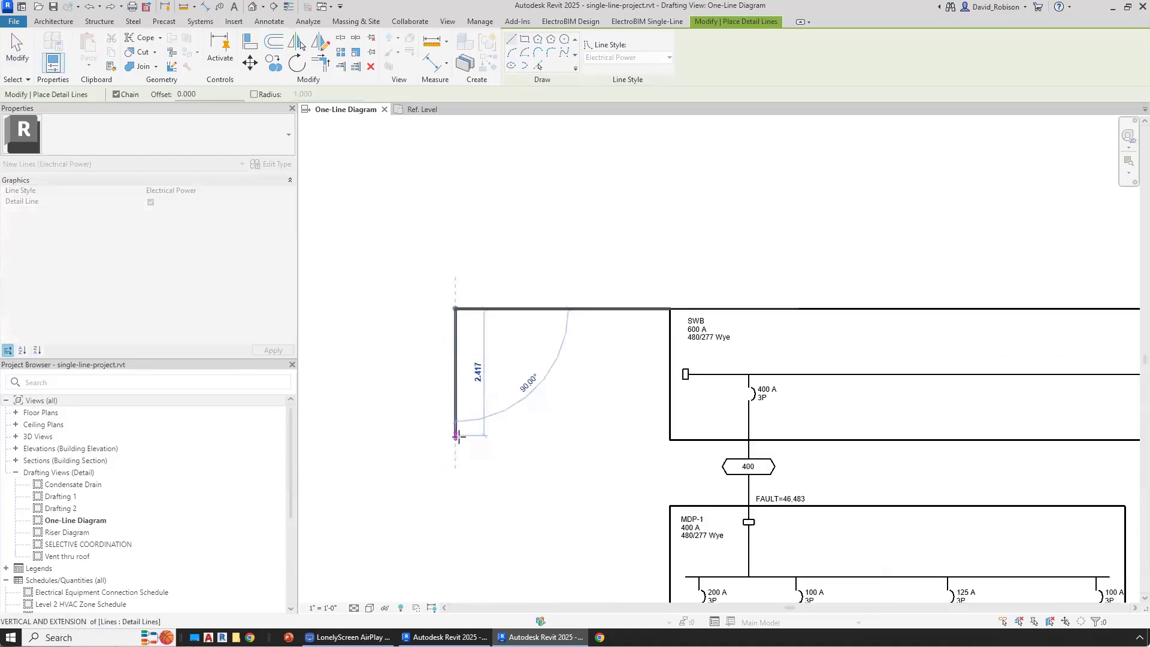
{"action": "left_click", "coordinate": [456, 436]}
{"action": "left_click", "coordinate": [674, 438]}
{"action": "key", "text": "Escape"}
{"action": "key", "text": "Escape"}
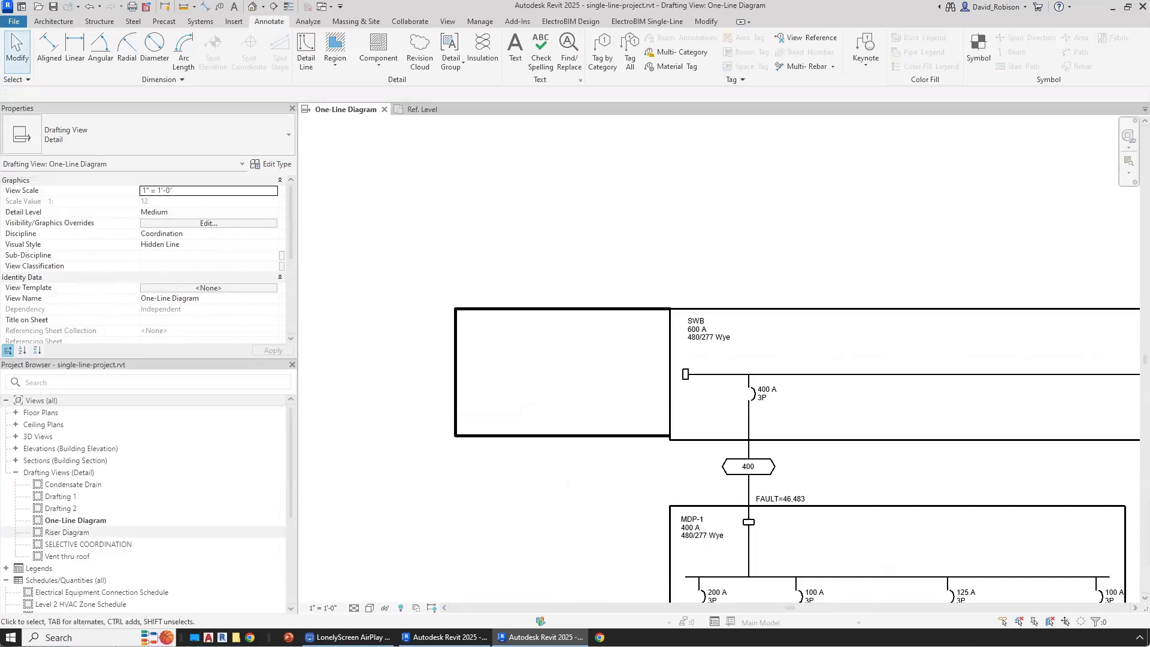
Step: Check the hand-drawn substation sketch in LonelyScreen, and back in Revit undo the detail-line box and the T-SVC transformer's deletion
{"action": "left_click", "coordinate": [348, 637]}
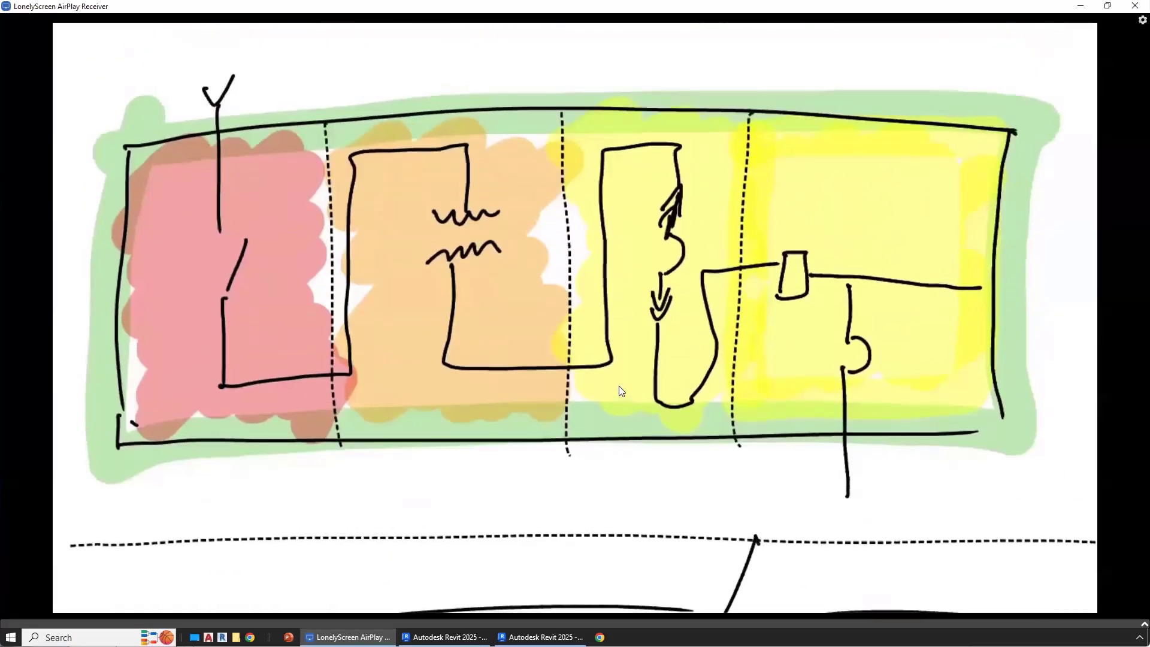
{"action": "key", "text": "alt+Tab"}
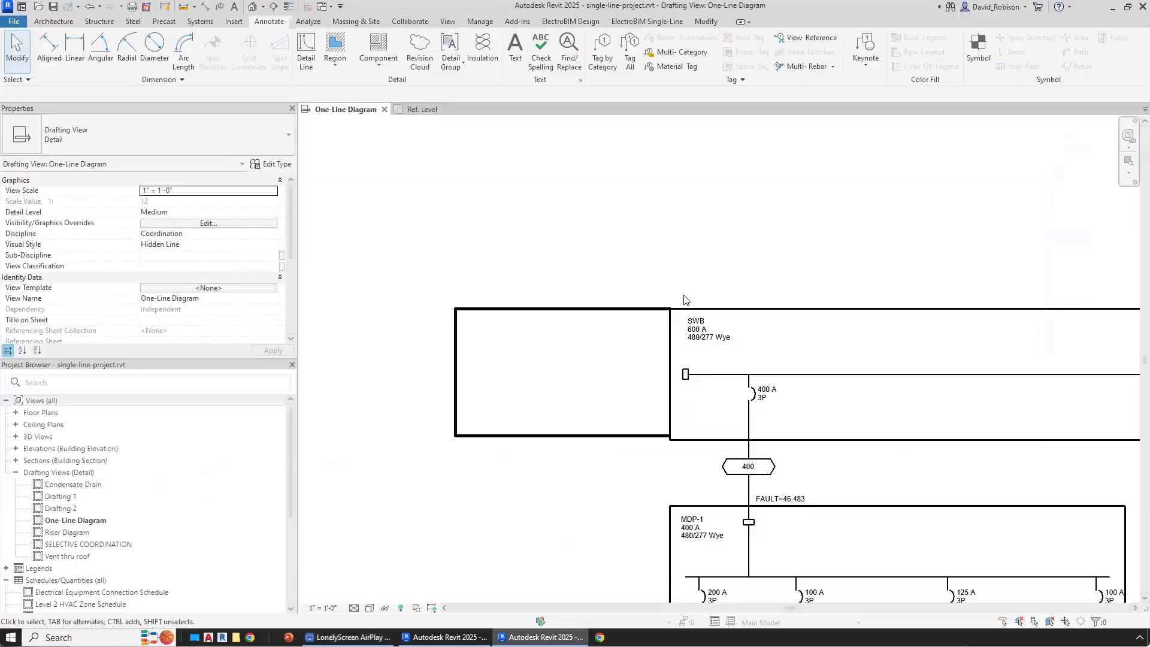
{"action": "scroll", "coordinate": [685, 298], "scroll_direction": "down", "scroll_amount": 1}
{"action": "mouse_move", "coordinate": [685, 297]}
{"action": "middle_mouse_down"}
{"action": "mouse_move", "coordinate": [635, 311]}
{"action": "mouse_move", "coordinate": [709, 248]}
{"action": "middle_mouse_up"}
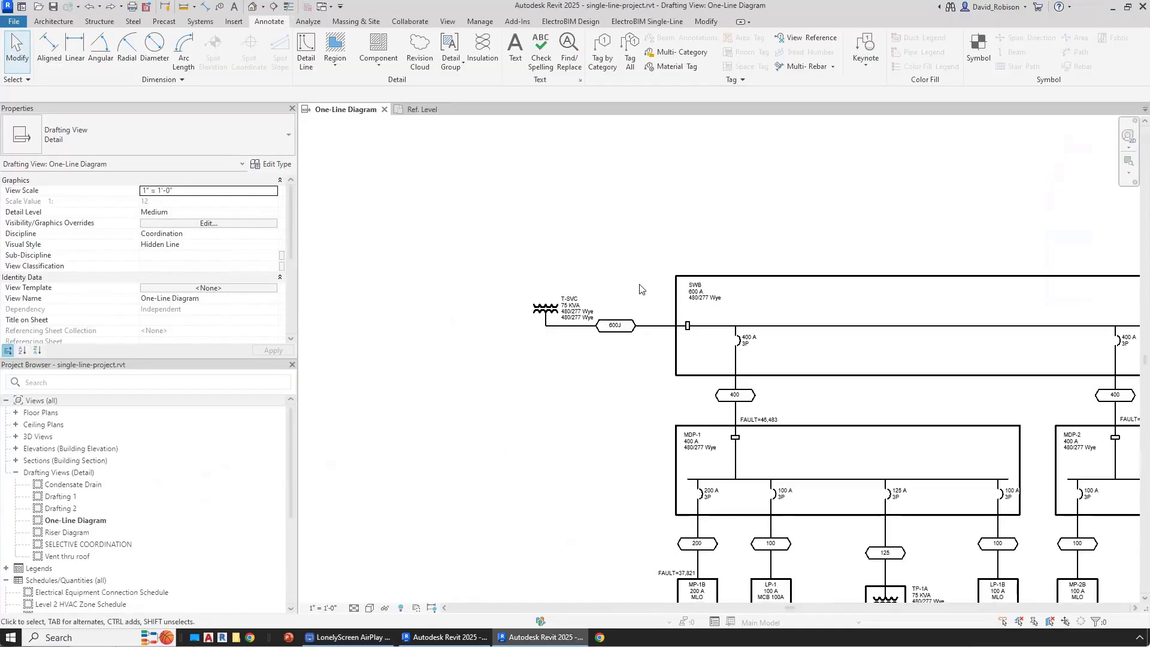
Step: Open the SWB panel's DME-EQU-Panel with Bus-Left family for editing and set DME_Height to 2.5
{"action": "left_click", "coordinate": [717, 280]}
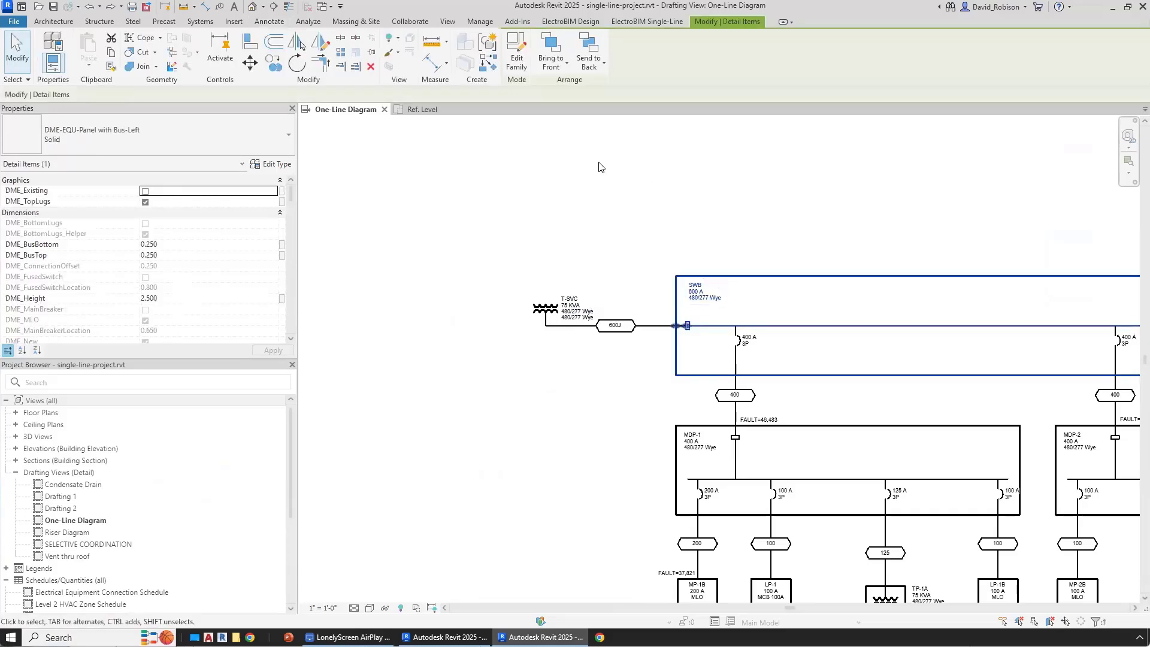
{"action": "left_click", "coordinate": [514, 54]}
{"action": "scroll", "coordinate": [832, 359], "scroll_direction": "up", "scroll_amount": 3}
{"action": "double_click", "coordinate": [842, 380]}
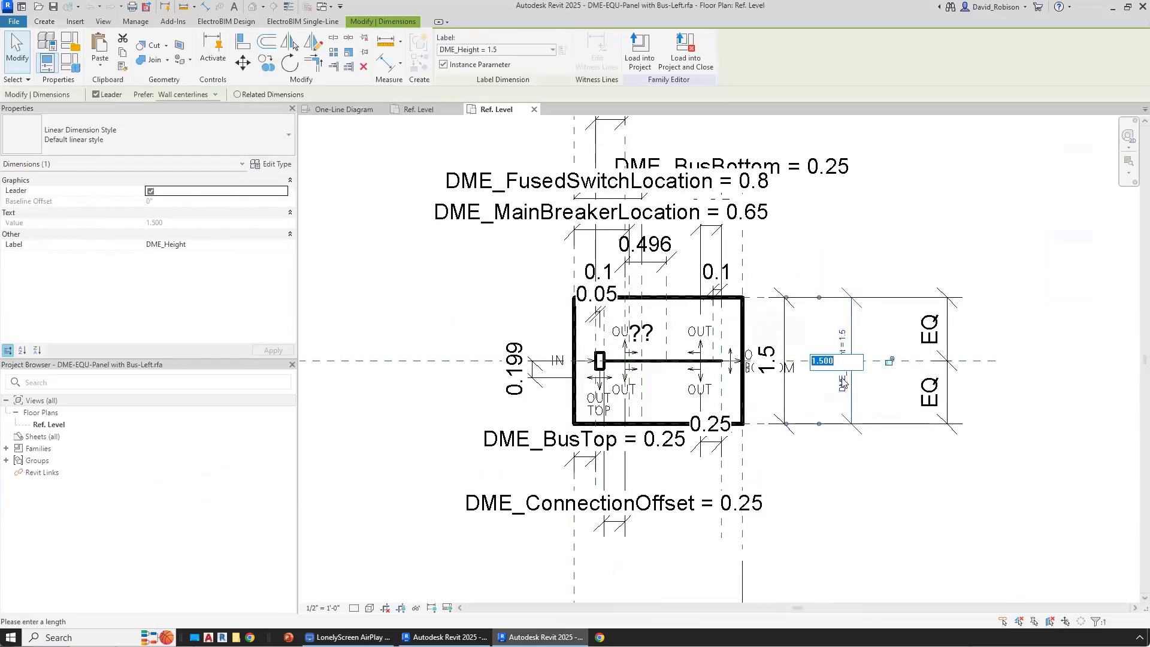
{"action": "type", "text": "2.5"}
{"action": "key", "text": "Return"}
{"action": "left_click", "coordinate": [340, 268]}
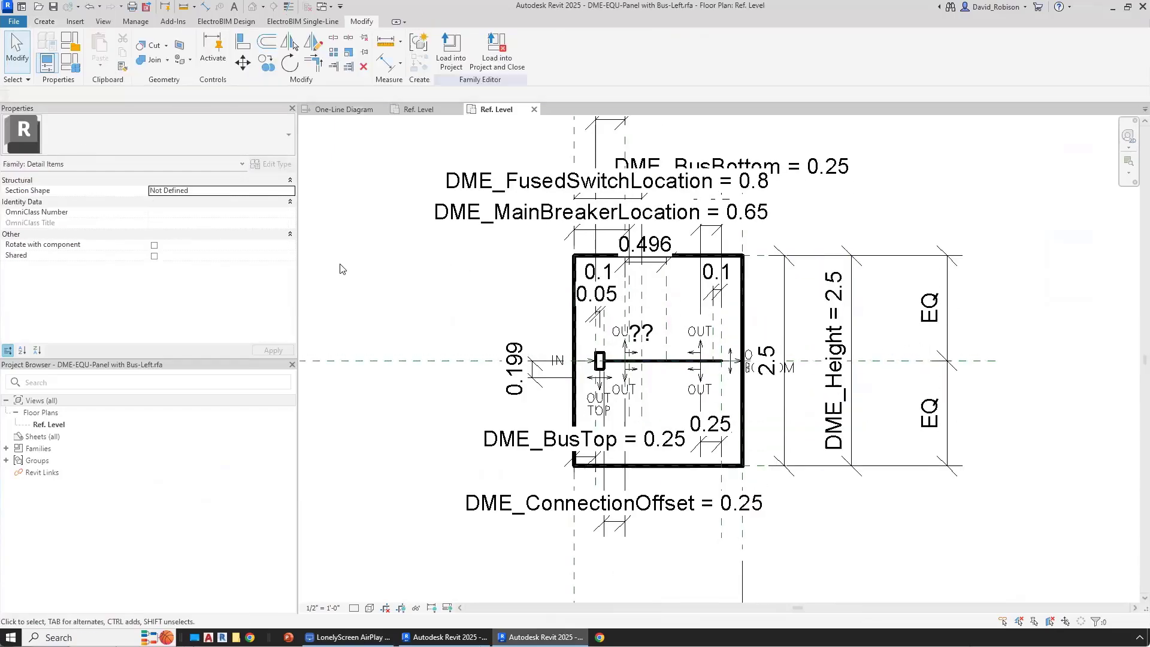
Step: Draw DME One-Line Heavy lines forming a full-height section about 2.1 wide against the panel's incoming side
{"action": "middle_click_drag", "start_coordinate": [395, 282], "coordinate": [445, 281]}
{"action": "left_click", "coordinate": [46, 22]}
{"action": "left_click", "coordinate": [100, 51]}
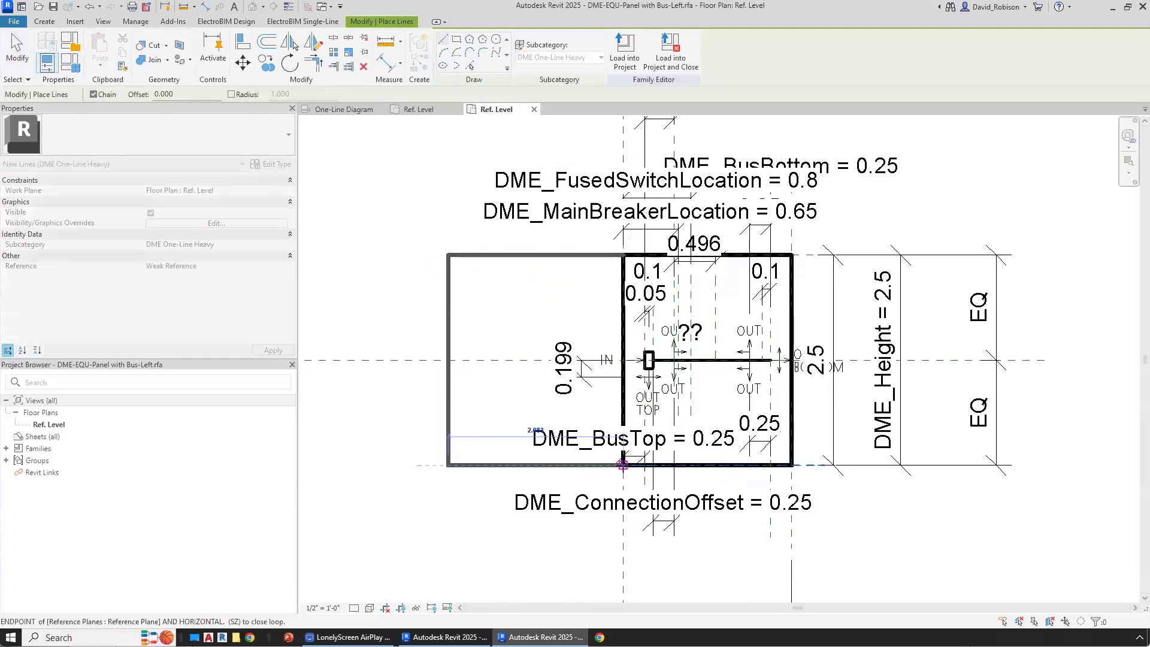
{"action": "left_click", "coordinate": [624, 466]}
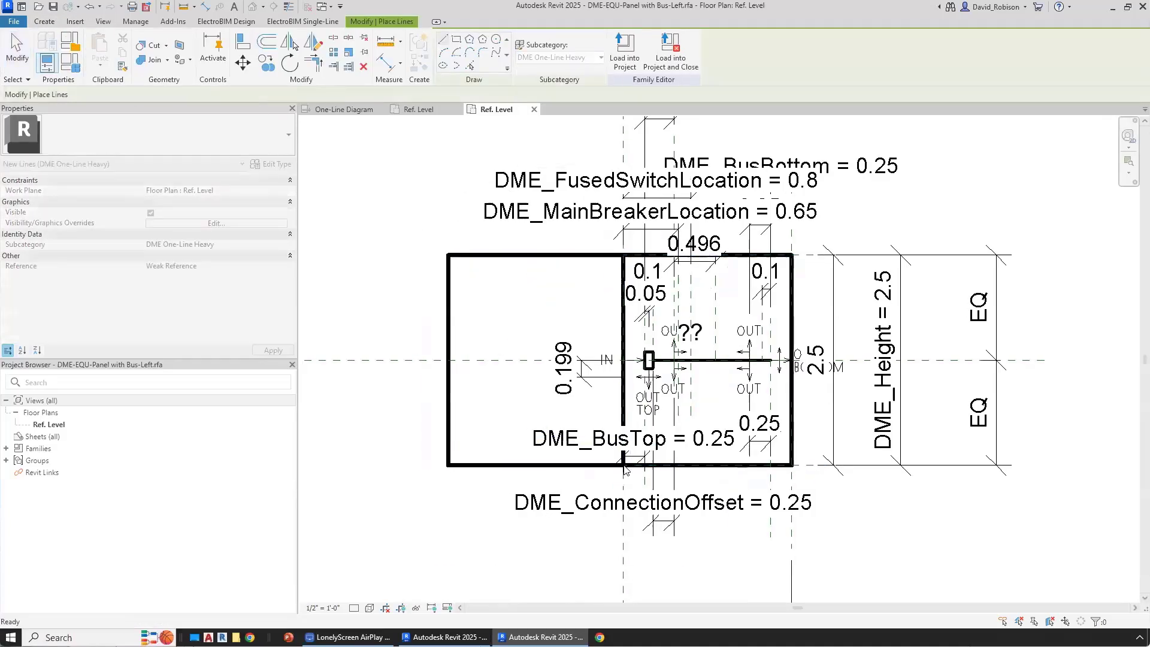
{"action": "key", "text": "Escape"}
{"action": "key", "text": "Escape"}
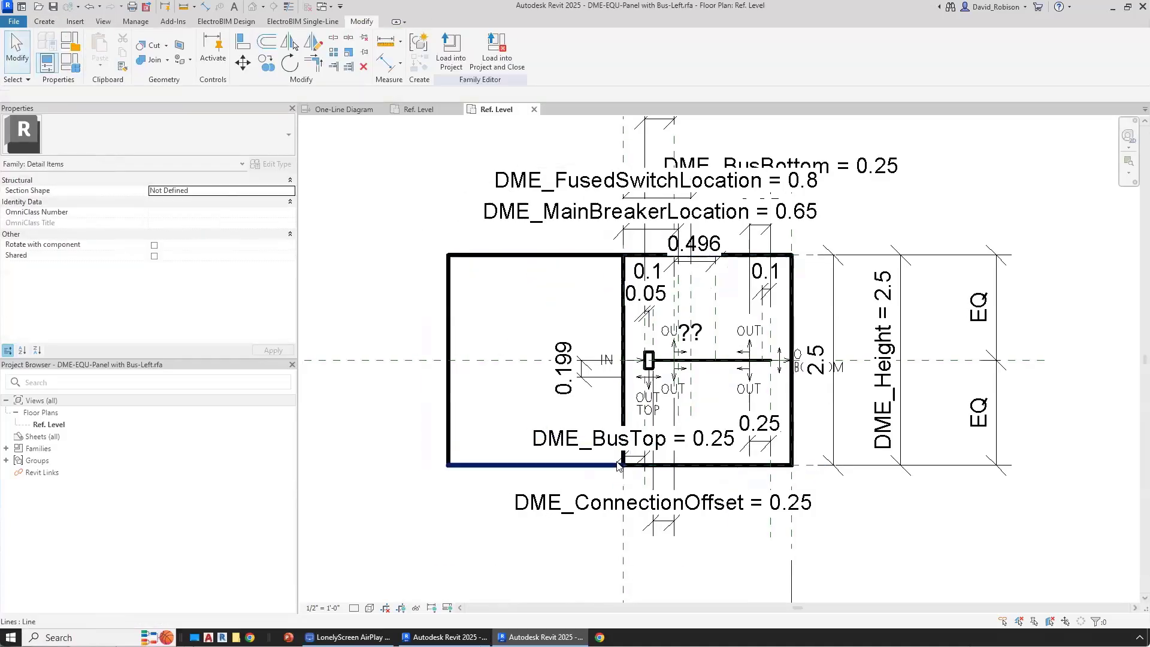
Step: Draw a vertical stub, an angled breaker symbol and a U-shaped line connecting to the bus lug in the added section
{"action": "left_click", "coordinate": [45, 21]}
{"action": "left_click", "coordinate": [100, 50]}
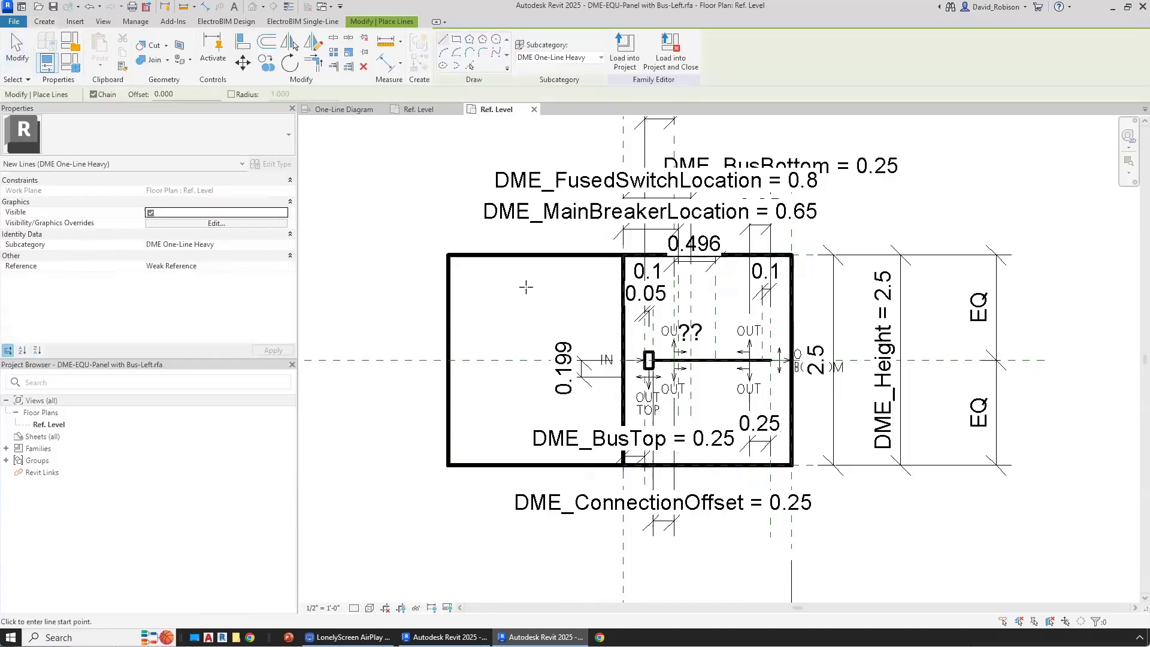
{"action": "left_click", "coordinate": [526, 287]}
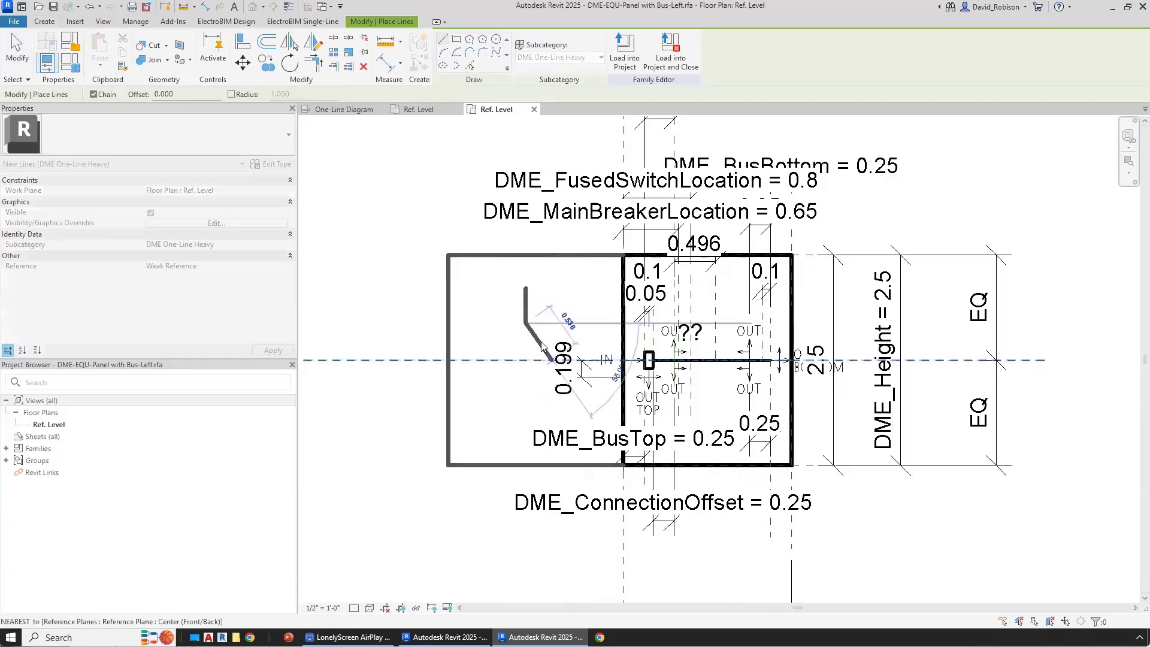
{"action": "left_click", "coordinate": [526, 325]}
{"action": "left_click", "coordinate": [552, 351]}
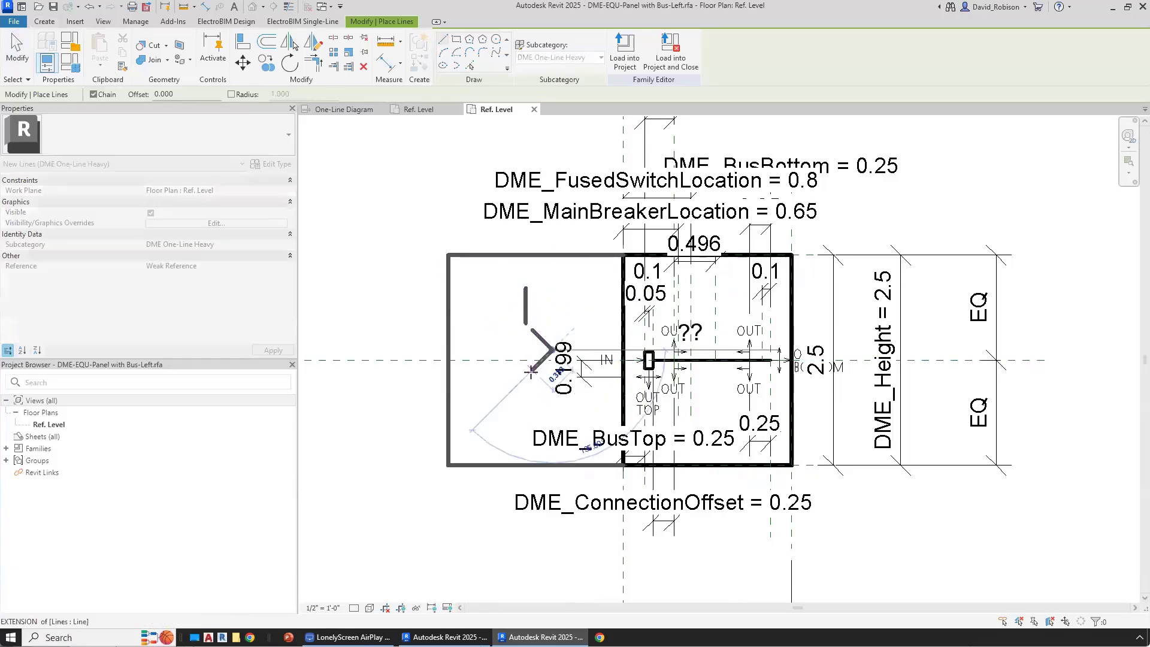
{"action": "left_click", "coordinate": [532, 370]}
{"action": "key", "text": "Escape"}
{"action": "left_click", "coordinate": [526, 376]}
{"action": "left_click", "coordinate": [526, 418]}
{"action": "left_click", "coordinate": [609, 366]}
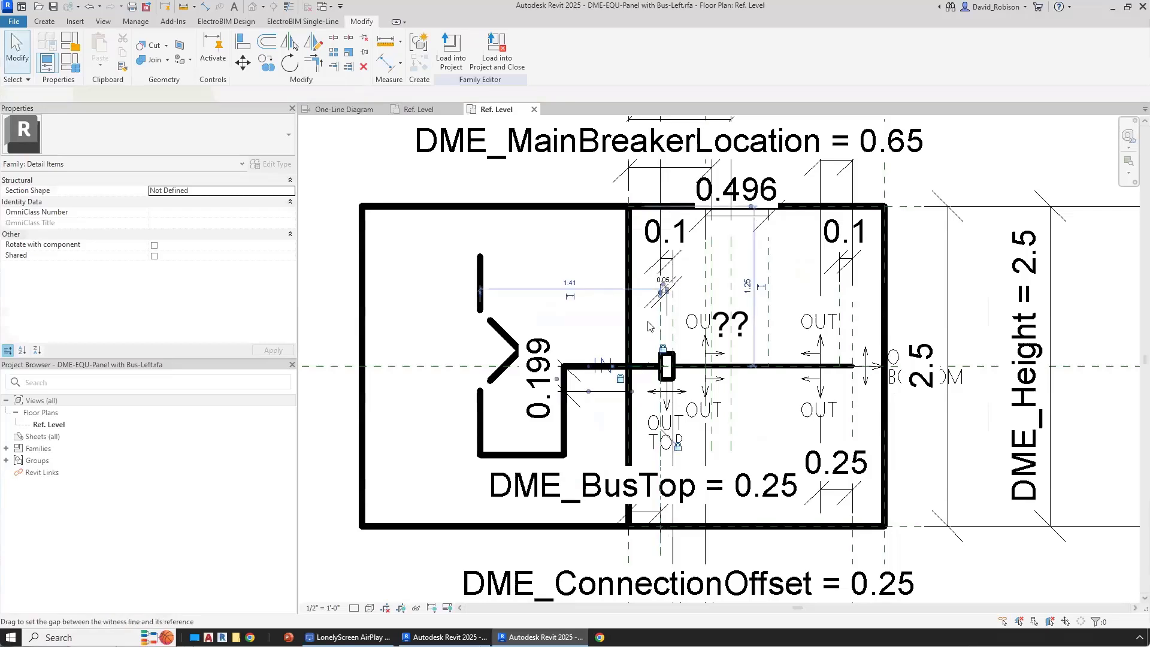
Step: Move the IN and OUT TOP connections from the bus lug to the breaker lines in the added section, removing the conflicting constraints
{"action": "key", "text": "m"}
{"action": "key", "text": "v"}
{"action": "left_click", "coordinate": [607, 461]}
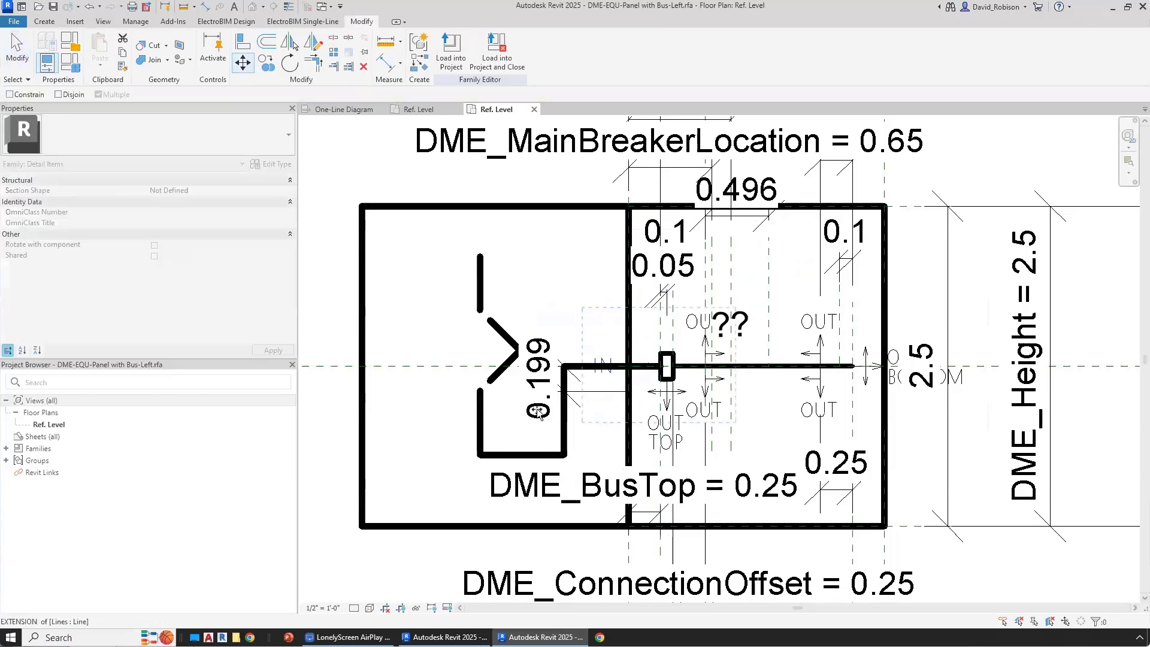
{"action": "left_click", "coordinate": [438, 389]}
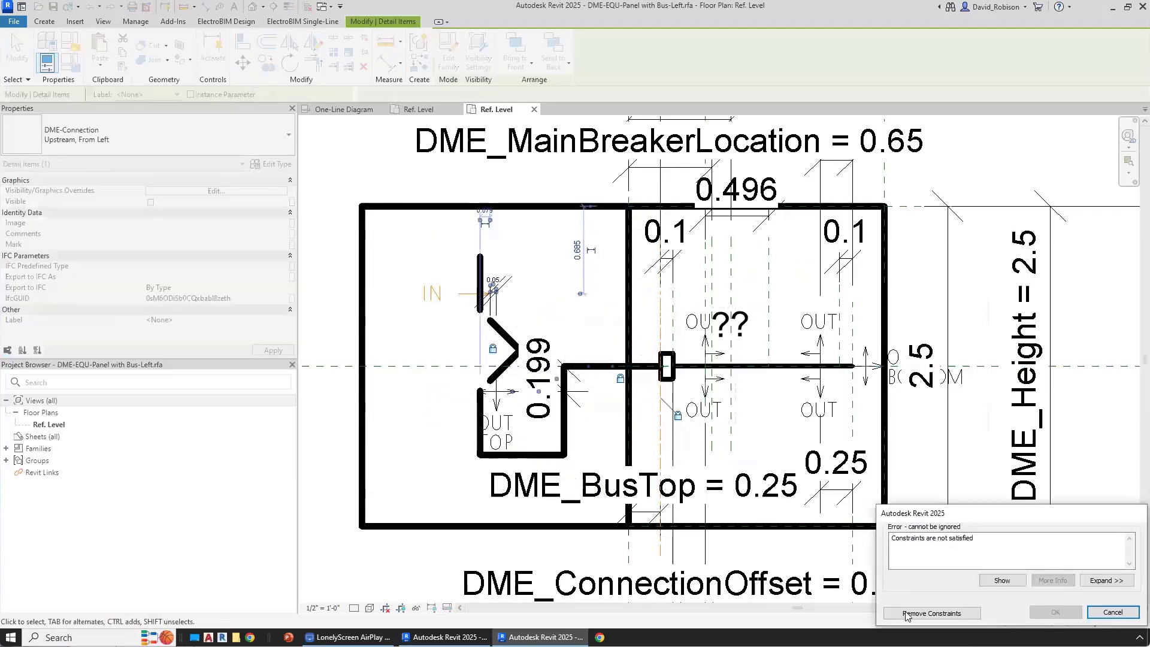
{"action": "left_click", "coordinate": [931, 612]}
Step: Delete the OUT TOP connection below the breaker and move the IN connection to the upper end of the vertical stub
{"action": "left_click", "coordinate": [498, 406]}
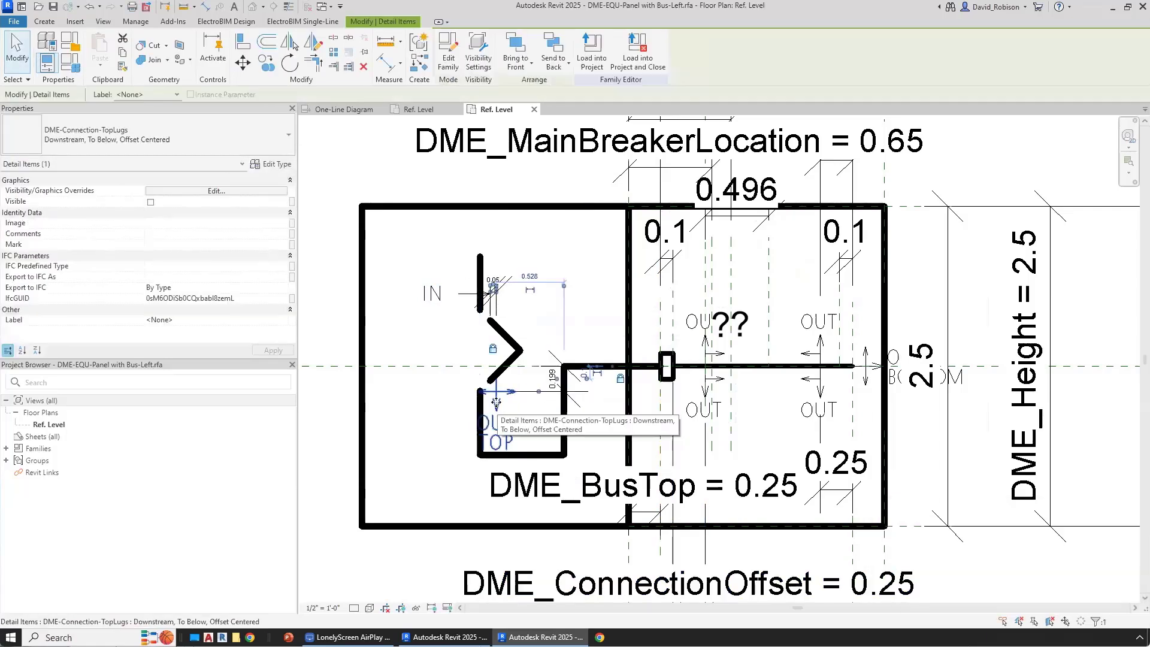
{"action": "key", "text": "Delete"}
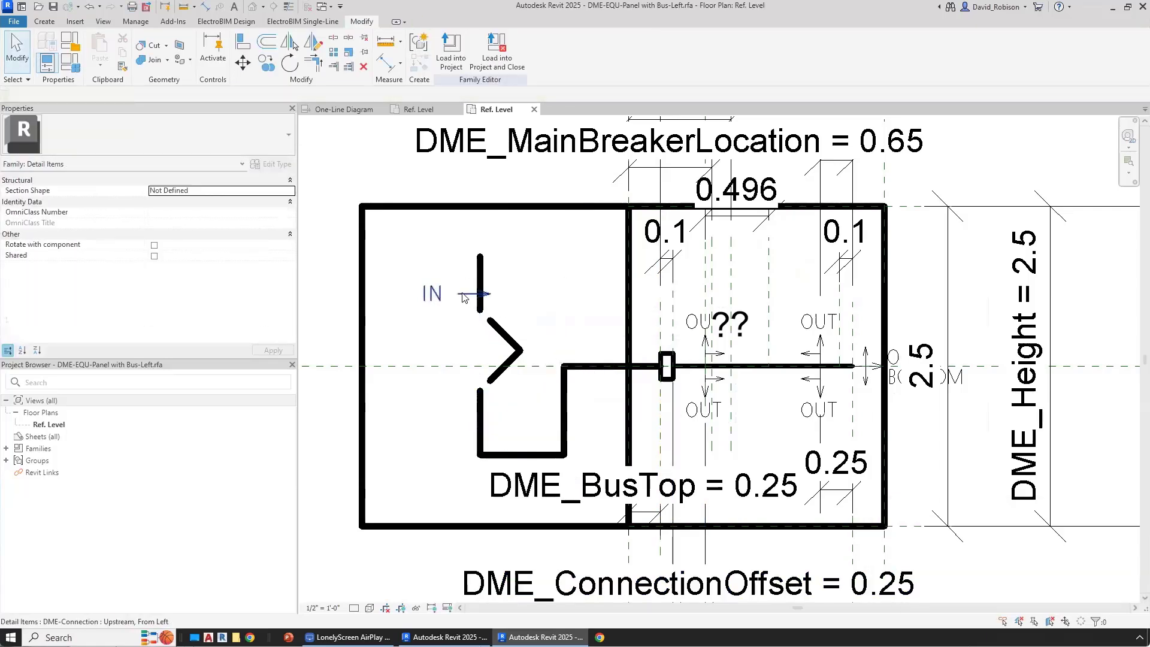
{"action": "left_click", "coordinate": [475, 303]}
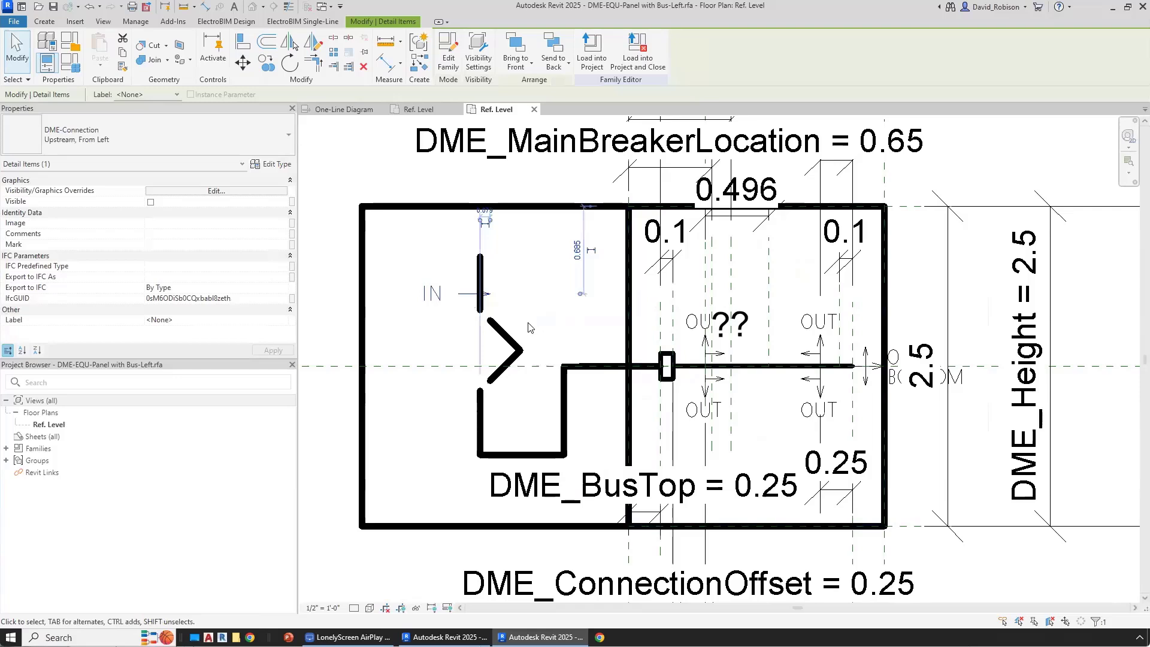
{"action": "middle_click_drag", "start_coordinate": [462, 299], "coordinate": [563, 345]}
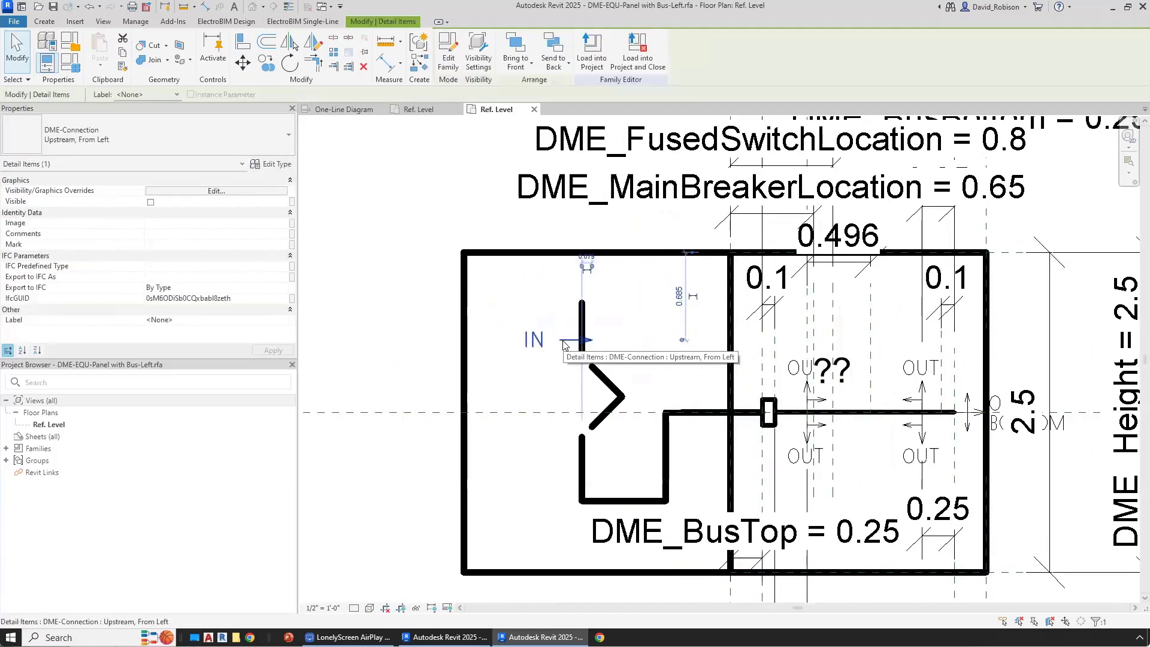
{"action": "key", "text": "m"}
{"action": "key", "text": "v"}
{"action": "left_click", "coordinate": [591, 339]}
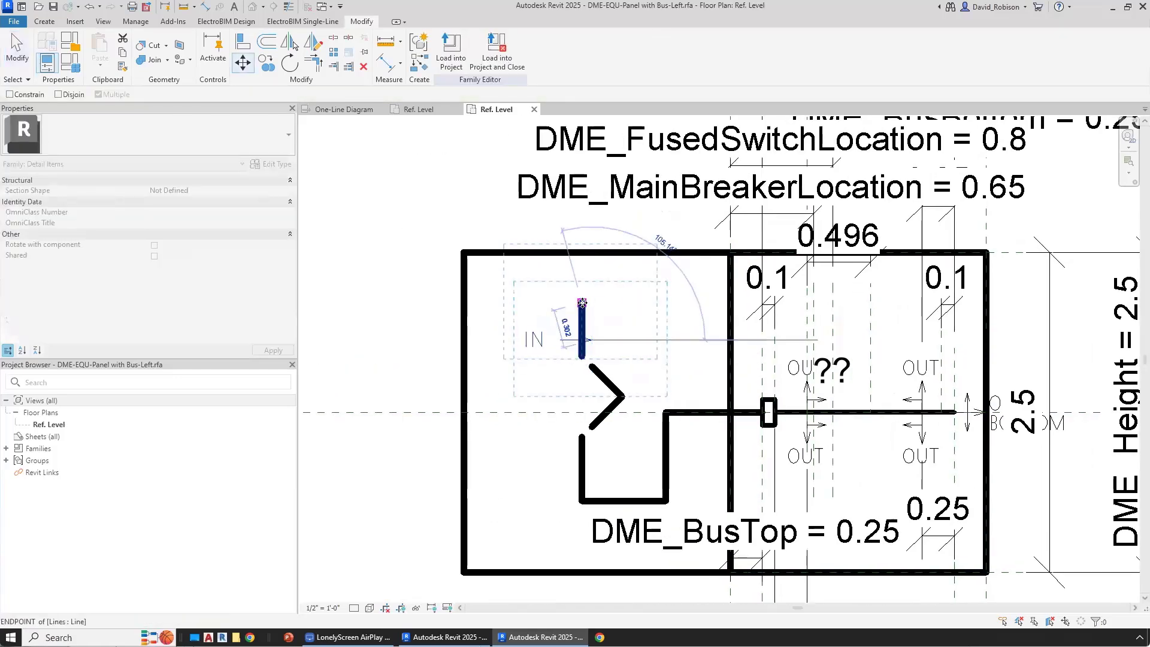
{"action": "left_click", "coordinate": [583, 302]}
{"action": "key", "text": "Escape"}
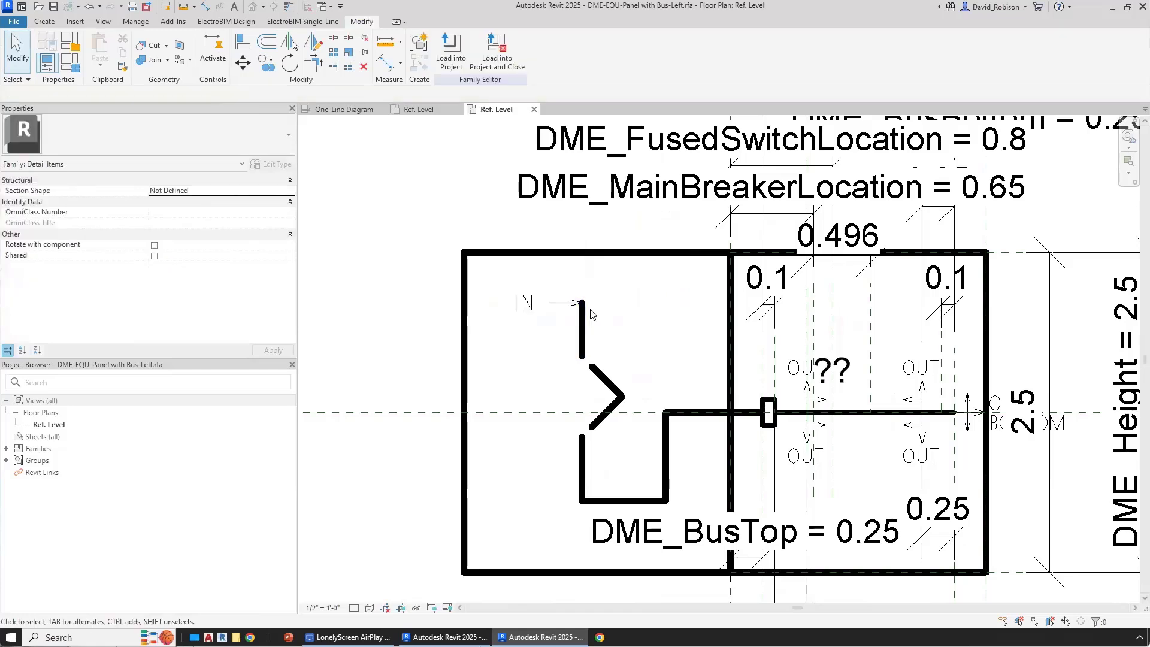
{"action": "scroll", "coordinate": [592, 314], "scroll_direction": "down", "scroll_amount": 2}
{"action": "middle_click_drag", "start_coordinate": [547, 326], "coordinate": [489, 331]}
{"action": "key", "text": "ctrl+s"}
{"action": "left_click", "coordinate": [554, 333]}
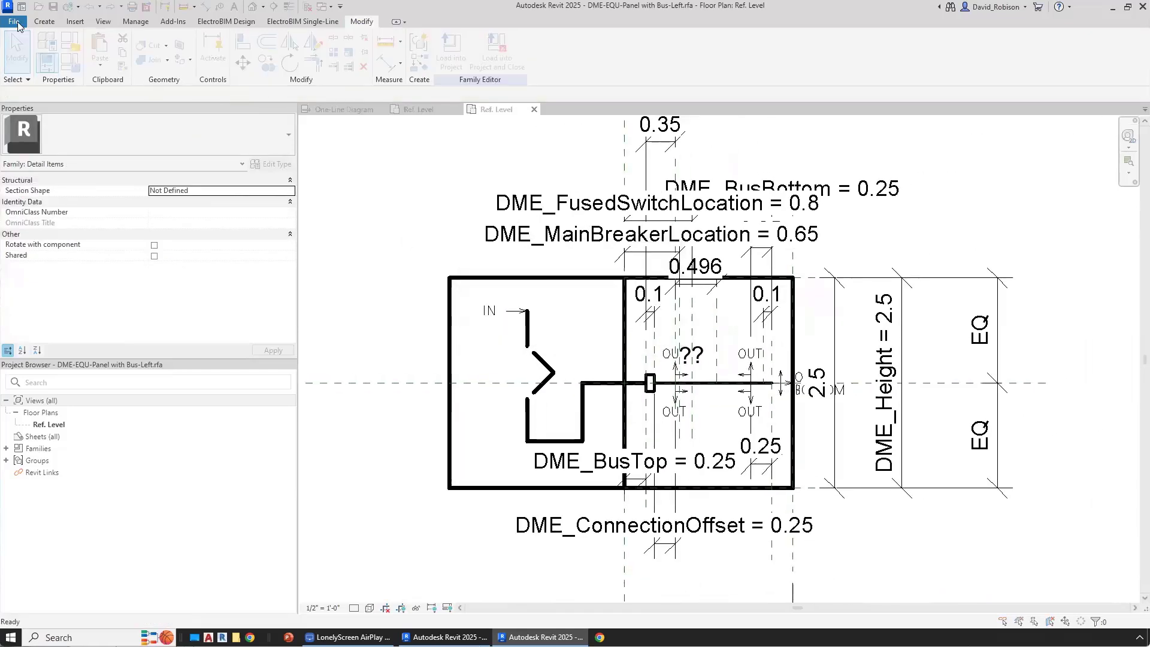
{"action": "left_click", "coordinate": [649, 321]}
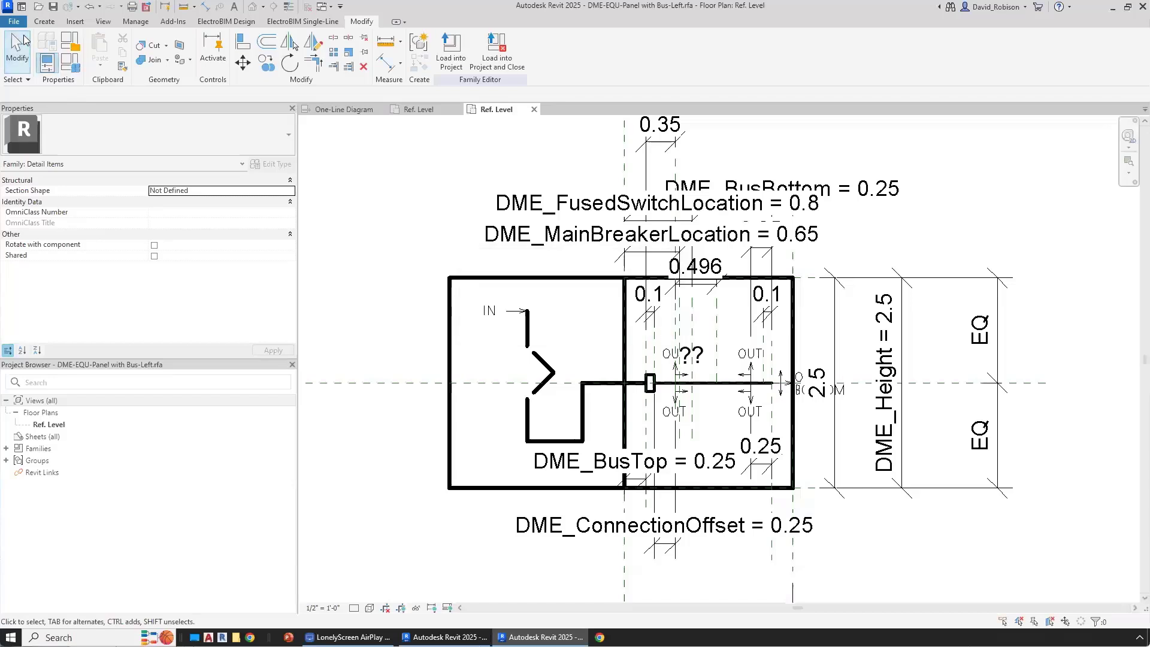
{"action": "left_click", "coordinate": [13, 21]}
{"action": "left_click", "coordinate": [39, 162]}
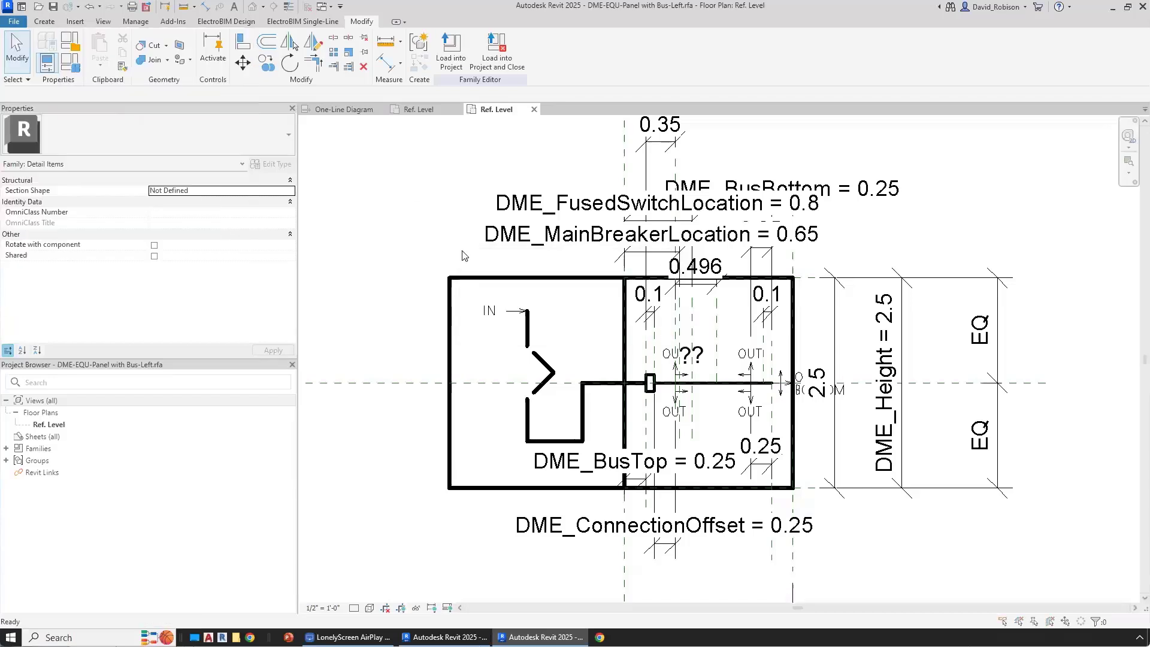
{"action": "key", "text": "Escape"}
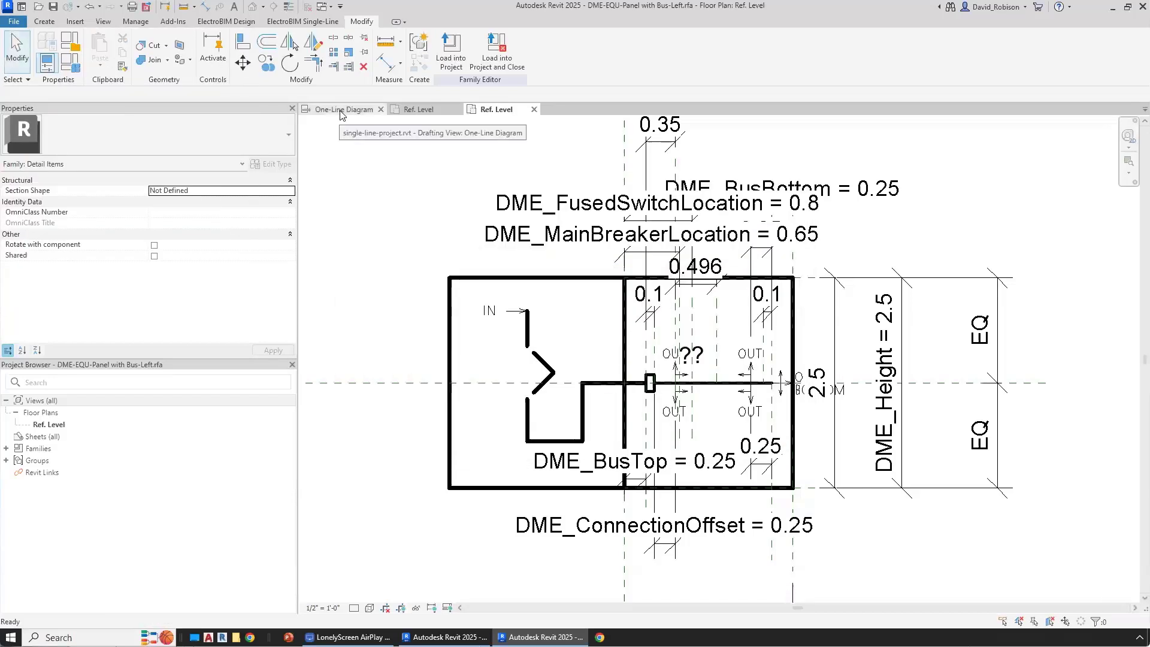
Step: Look up the customization folder path in the ElectroBIM user options from the One-Line Diagram view
{"action": "left_click", "coordinate": [343, 109]}
{"action": "left_click", "coordinate": [566, 22]}
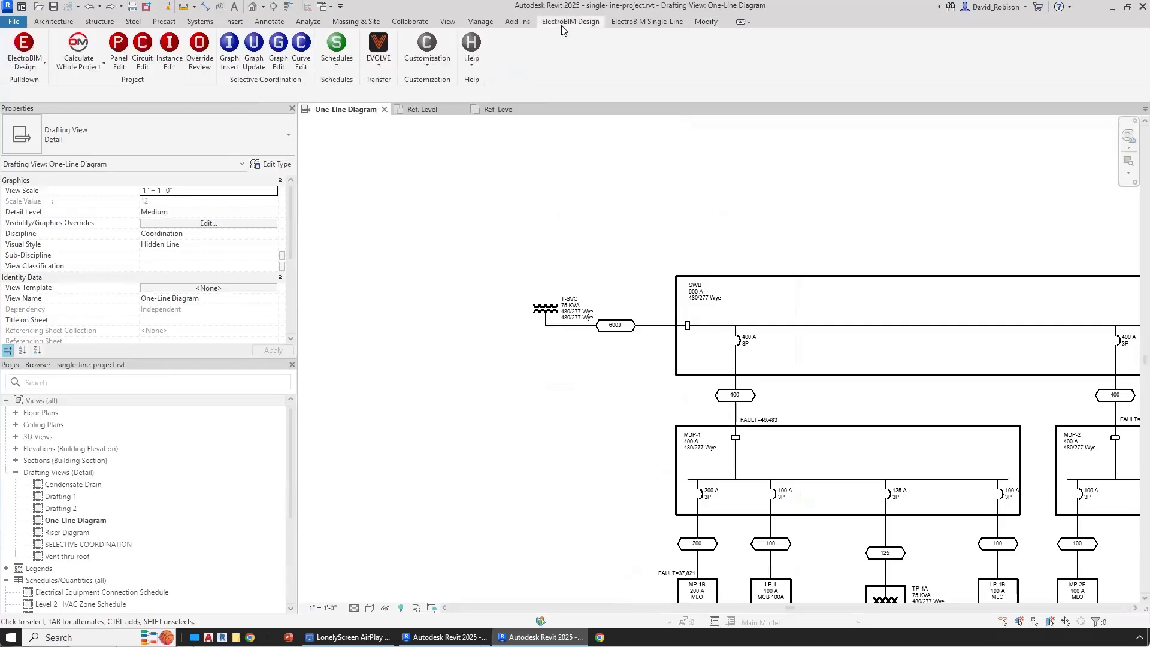
{"action": "left_click", "coordinate": [427, 49]}
{"action": "left_click", "coordinate": [436, 83]}
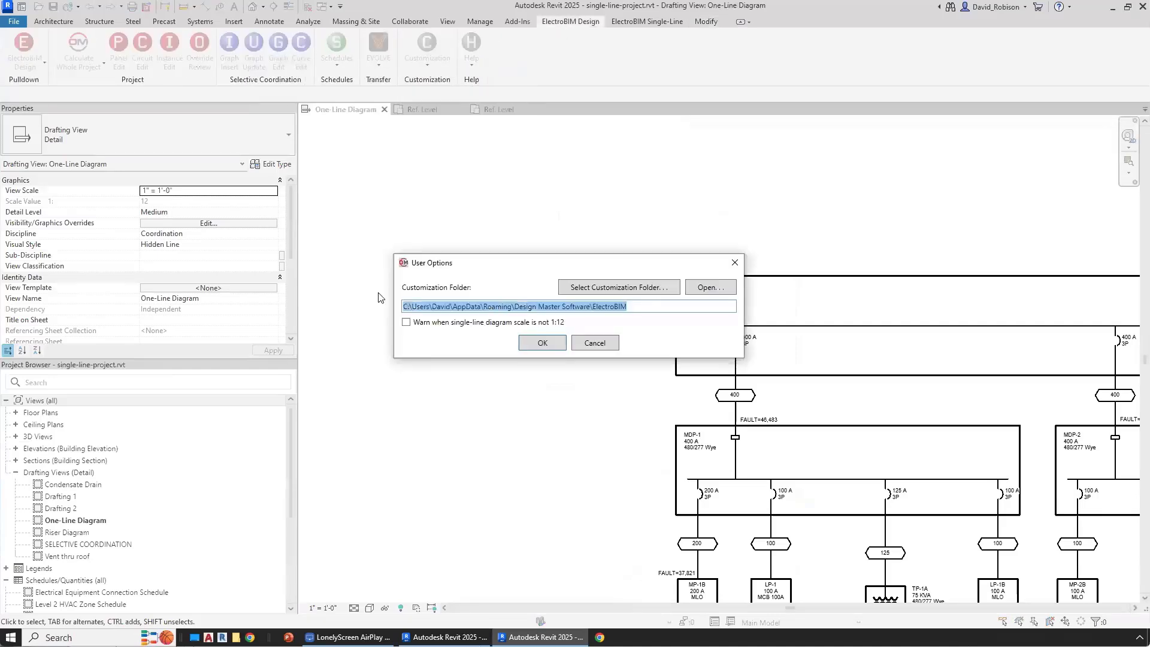
{"action": "left_click", "coordinate": [596, 343]}
Step: Save the edited panel family as DME-SUBSTATION-LV in the ElectroBIM customization folder
{"action": "left_click", "coordinate": [497, 109]}
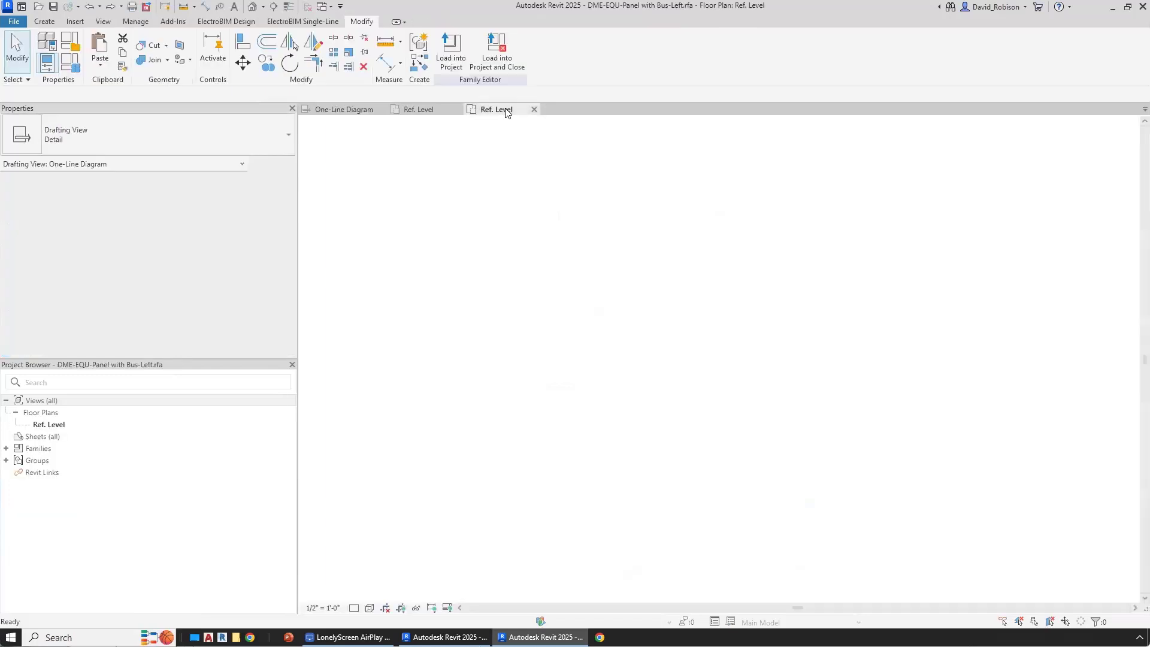
{"action": "left_click", "coordinate": [13, 22]}
{"action": "left_click", "coordinate": [129, 154]}
{"action": "type", "text": "SU"}
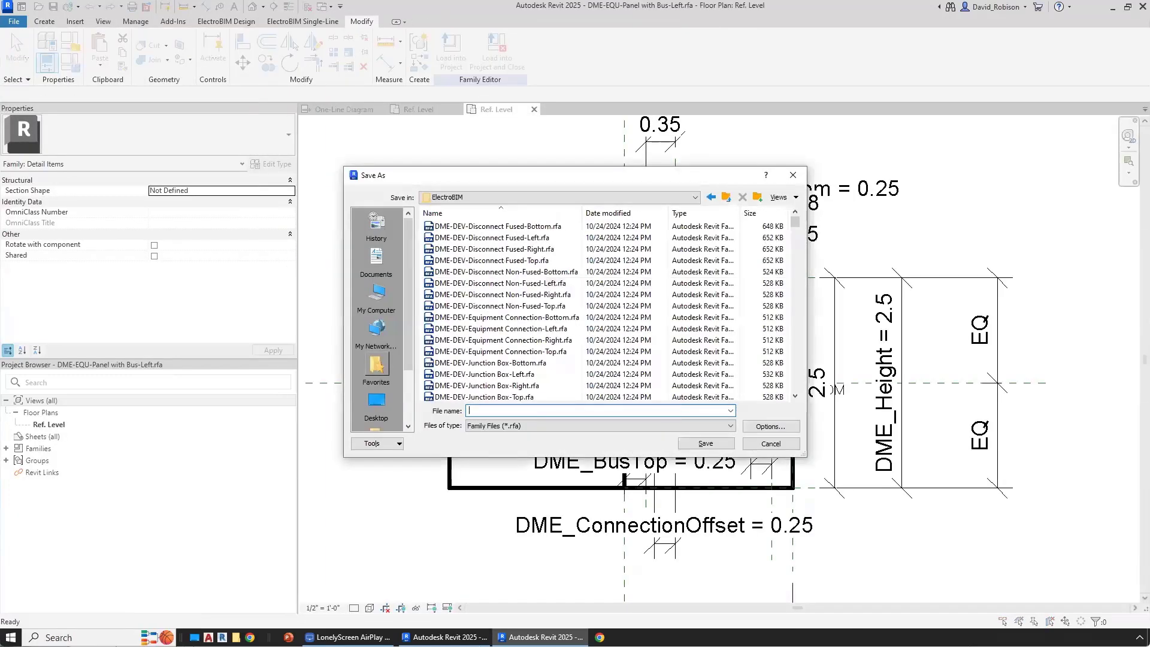
{"action": "type", "text": "DME_SUBSTATION-LV"}
{"action": "key", "text": "Return"}
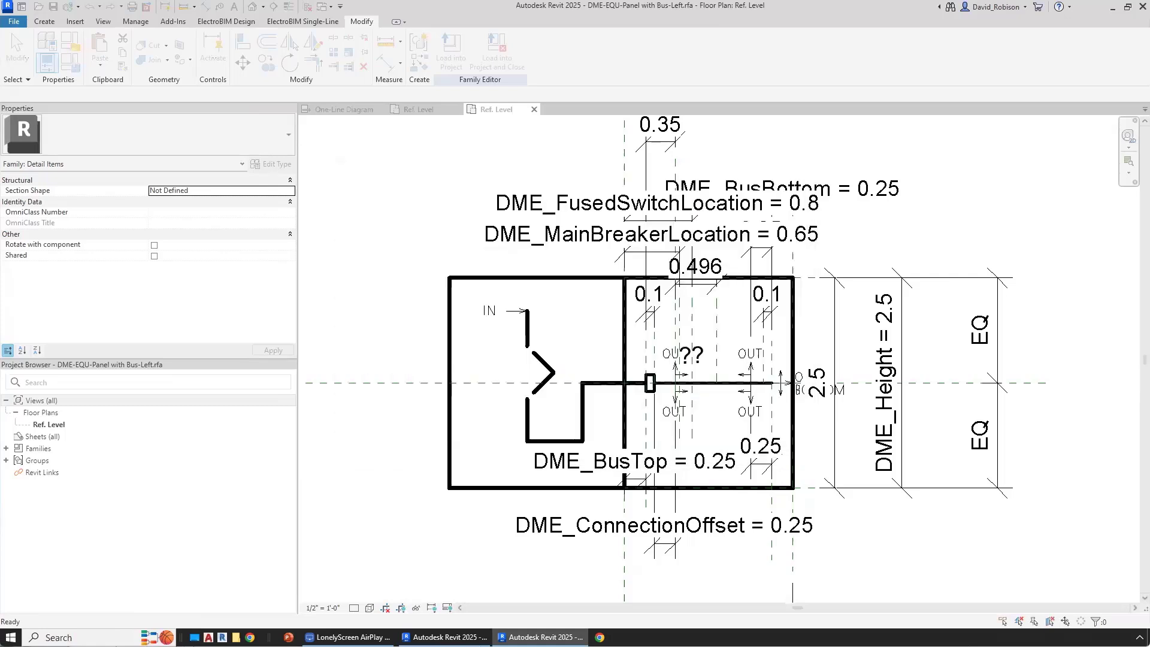
Step: Load the DME-SUBSTATION-LV family into single-line-project.rvt without placing an instance
{"action": "left_click", "coordinate": [451, 58]}
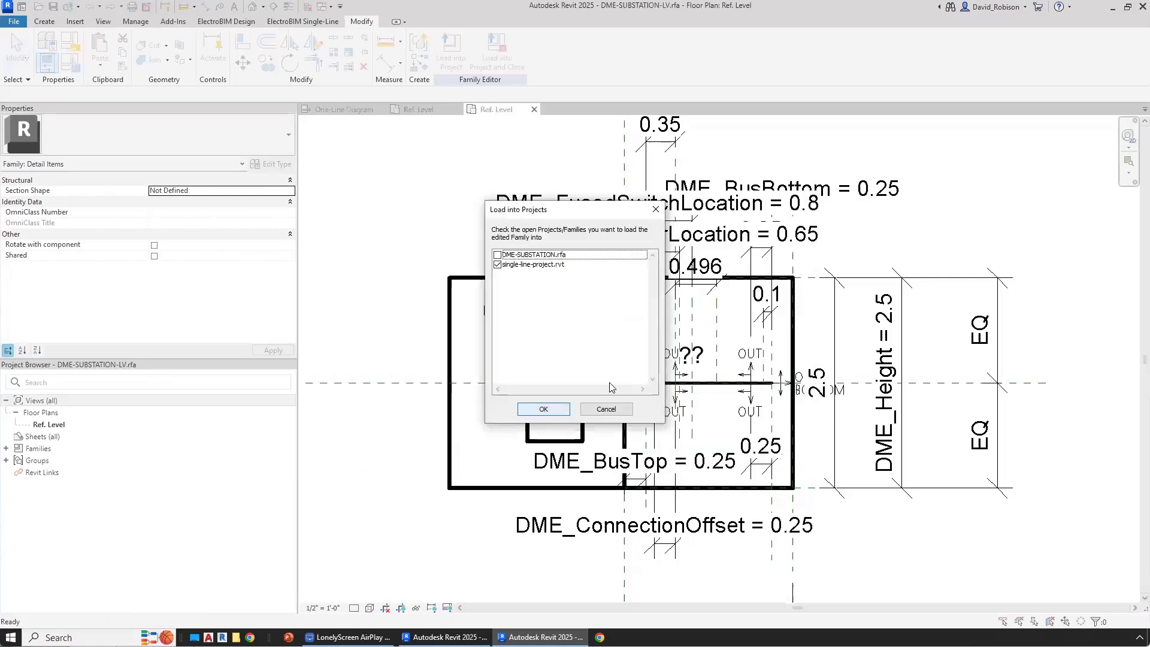
{"action": "left_click", "coordinate": [544, 410]}
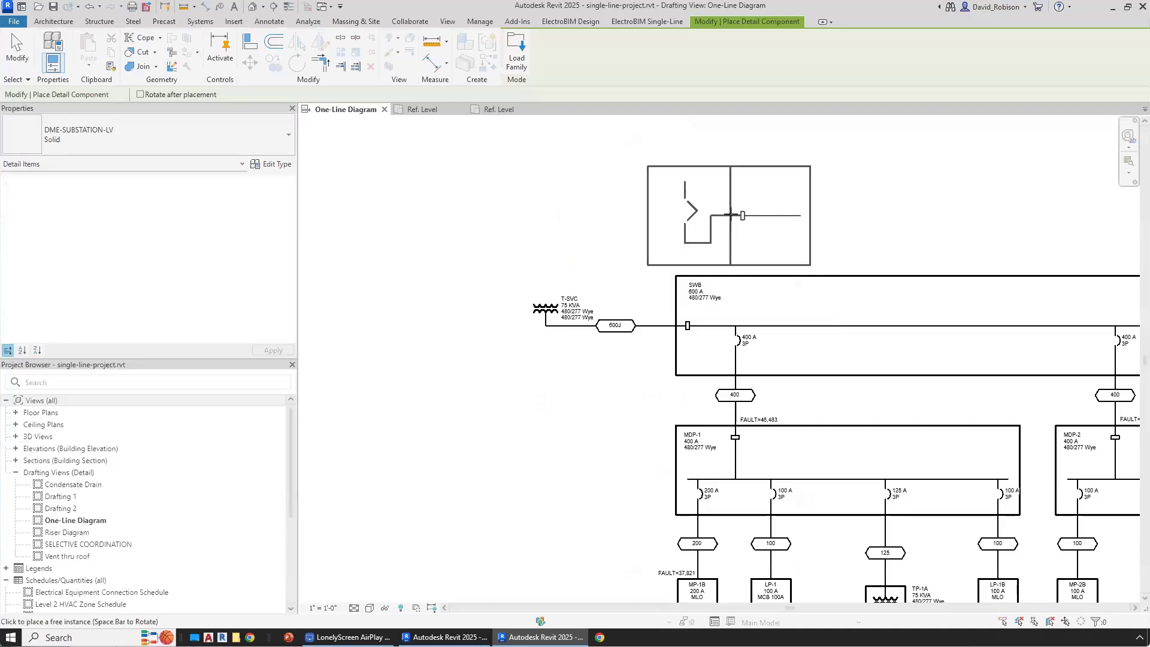
{"action": "key", "text": "Escape"}
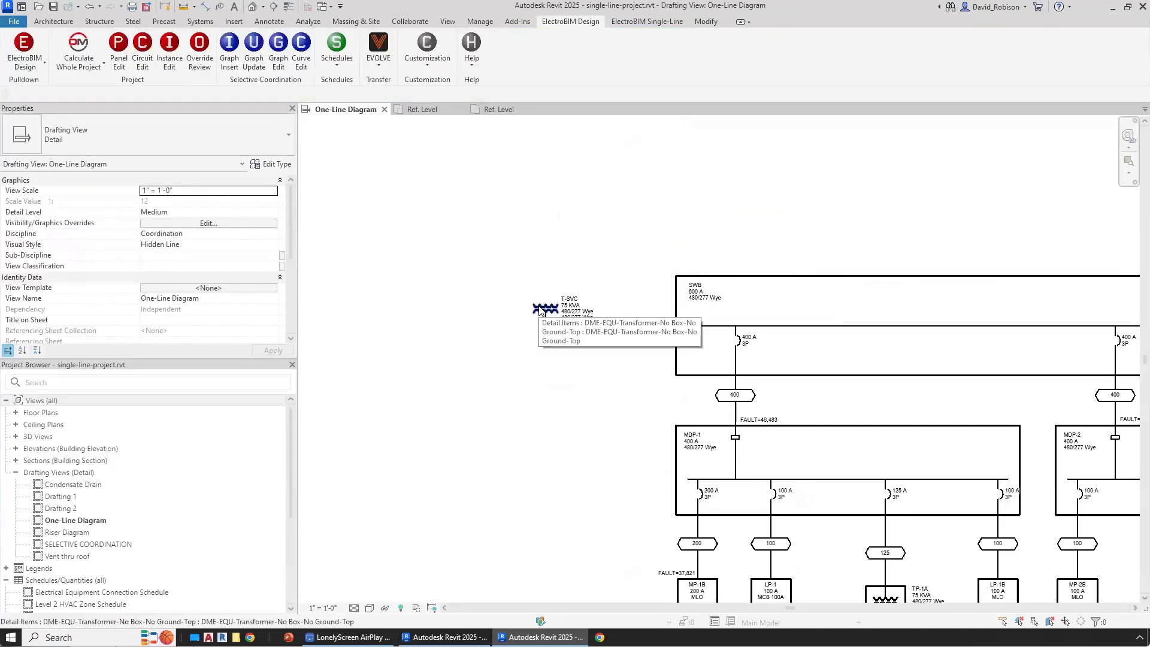
Step: Open the T-SVC transformer's DME-EQU-Transformer-No Box-No Ground-Top family for editing
{"action": "left_click", "coordinate": [539, 309]}
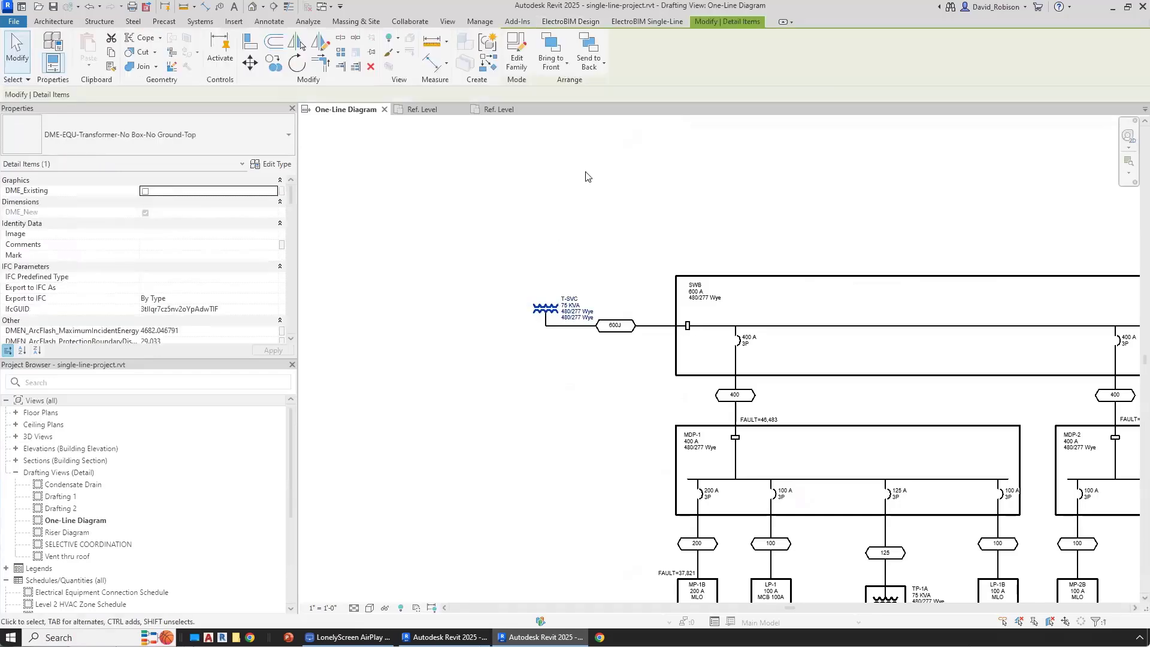
{"action": "left_click", "coordinate": [513, 62]}
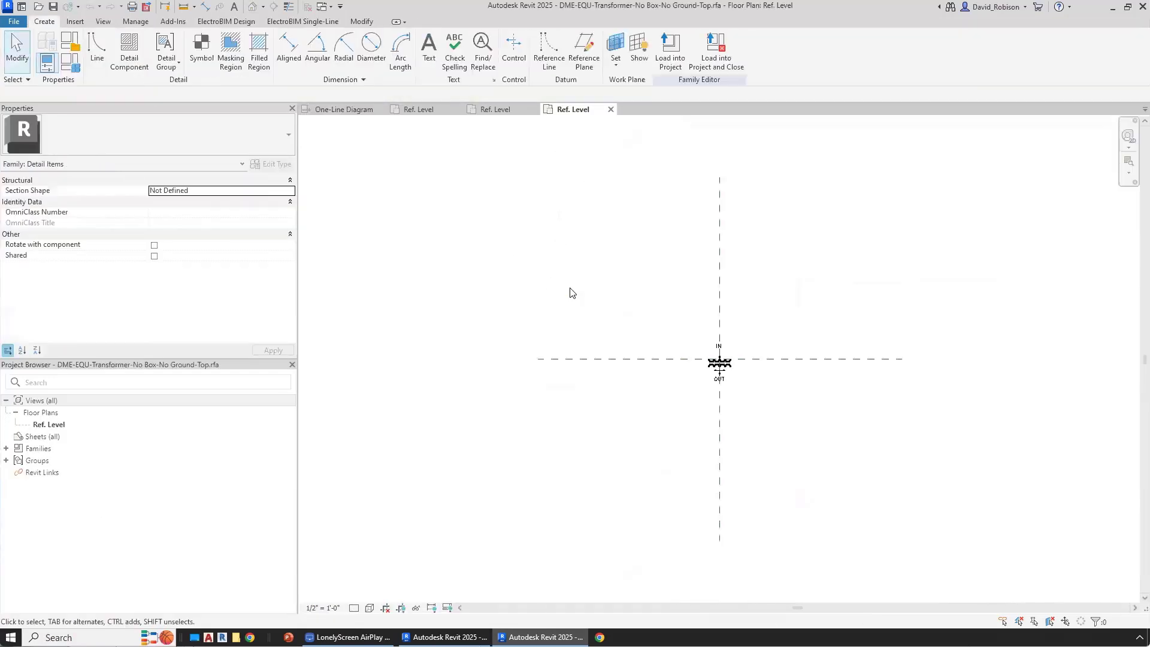
{"action": "scroll", "coordinate": [718, 365], "scroll_direction": "up", "scroll_amount": 2}
Step: Copy the added section's three outer lines from DME-SUBSTATION-LV around the transformer symbol and close the box with a vertical line
{"action": "left_click", "coordinate": [495, 110]}
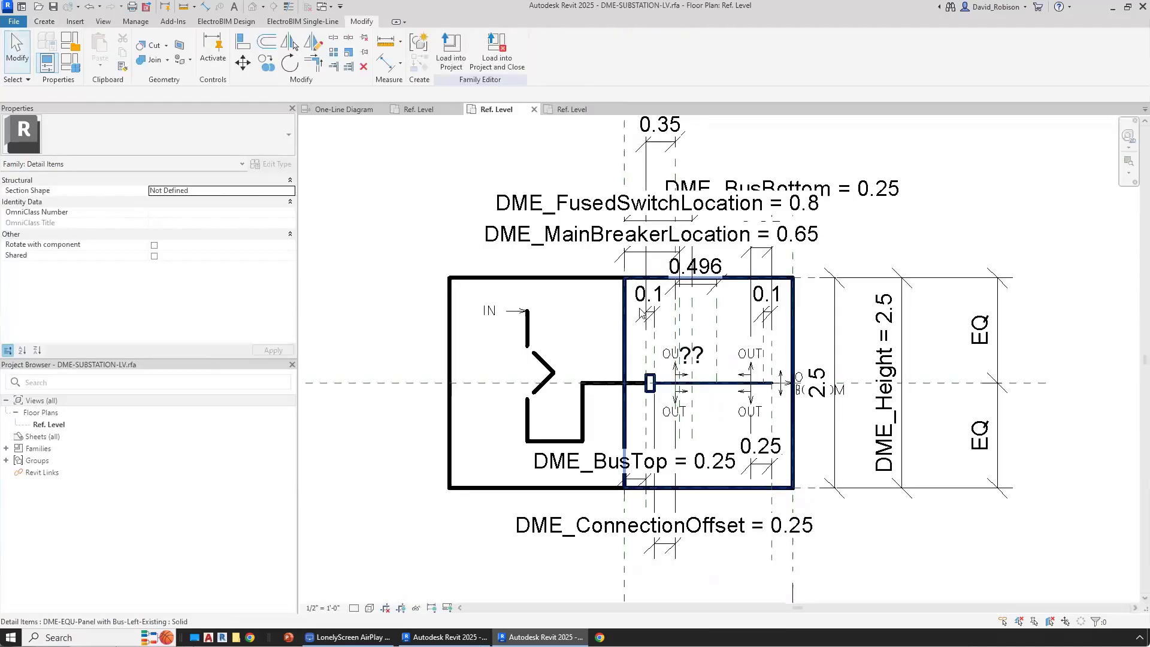
{"action": "scroll", "coordinate": [641, 313], "scroll_direction": "up", "scroll_amount": 2}
{"action": "left_click", "coordinate": [467, 267]}
{"action": "left_click", "coordinate": [408, 545], "text": "ctrl"}
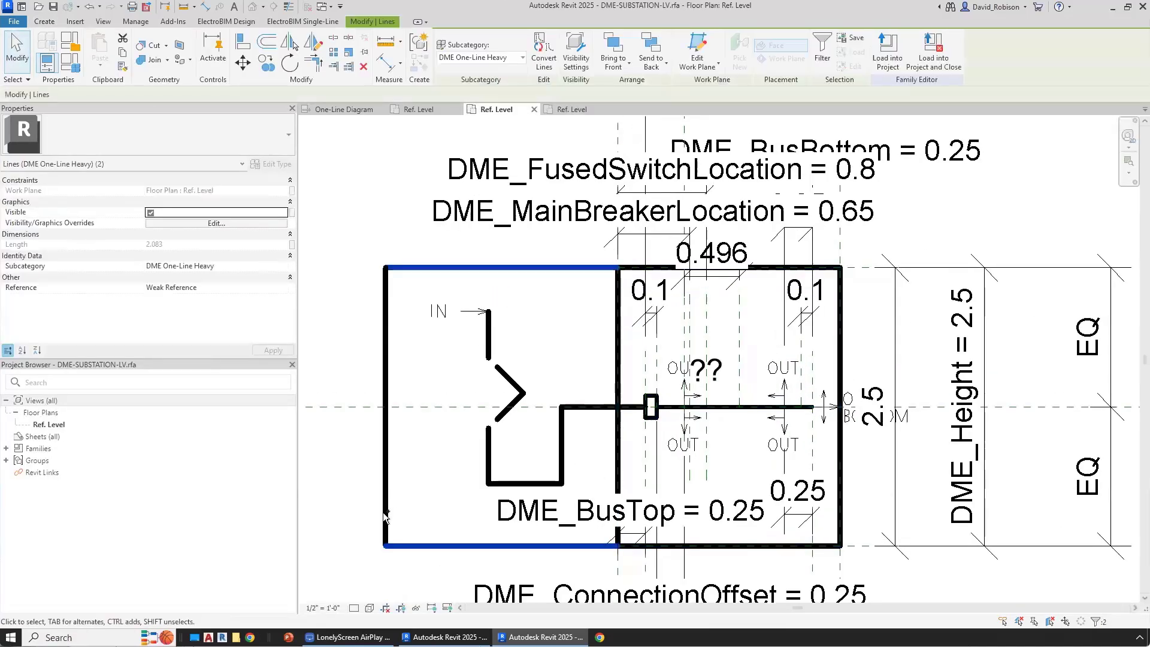
{"action": "left_click", "coordinate": [386, 515], "text": "ctrl"}
{"action": "key", "text": "ctrl+c"}
{"action": "key", "text": "ctrl+Tab"}
{"action": "key", "text": "ctrl+v"}
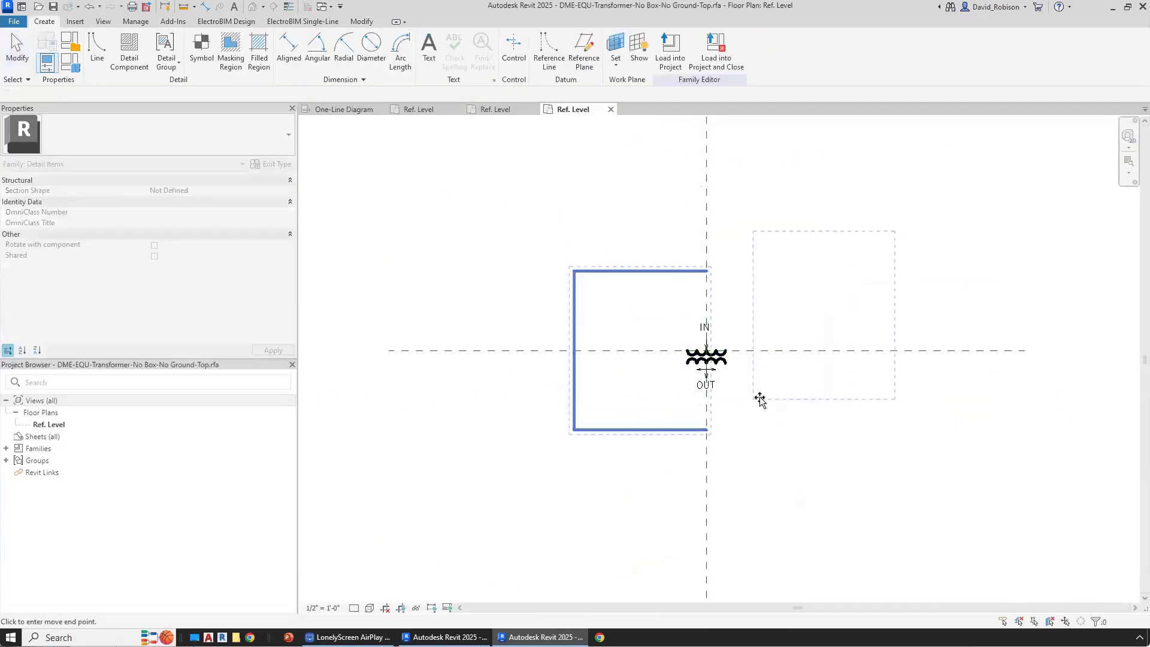
{"action": "left_click", "coordinate": [640, 439]}
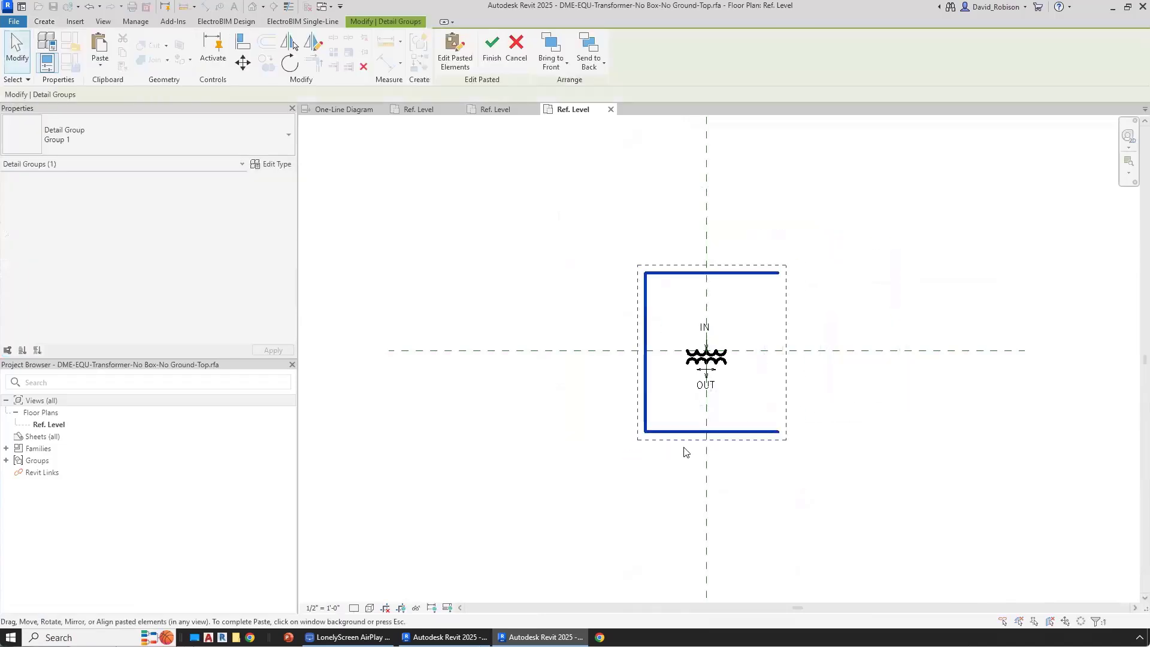
{"action": "left_click", "coordinate": [686, 452]}
{"action": "left_click", "coordinate": [781, 450]}
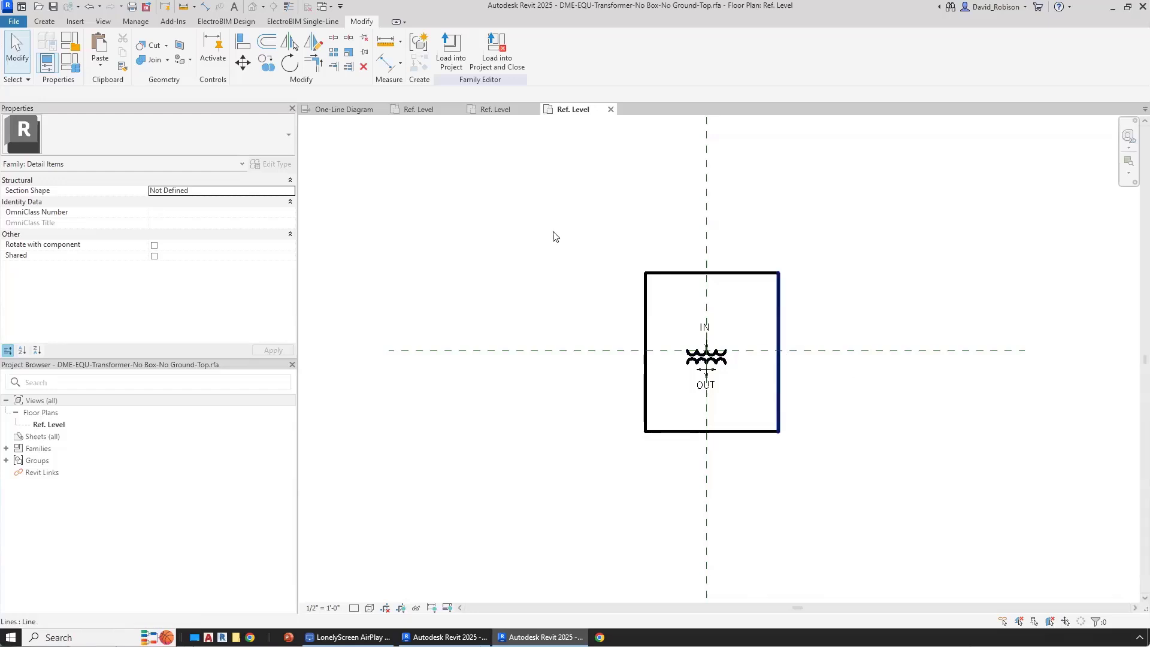
Step: Copy the customization folder path from the ElectroBIM user options in the project
{"action": "left_click", "coordinate": [13, 21]}
{"action": "left_click", "coordinate": [331, 106]}
{"action": "left_click", "coordinate": [336, 109]}
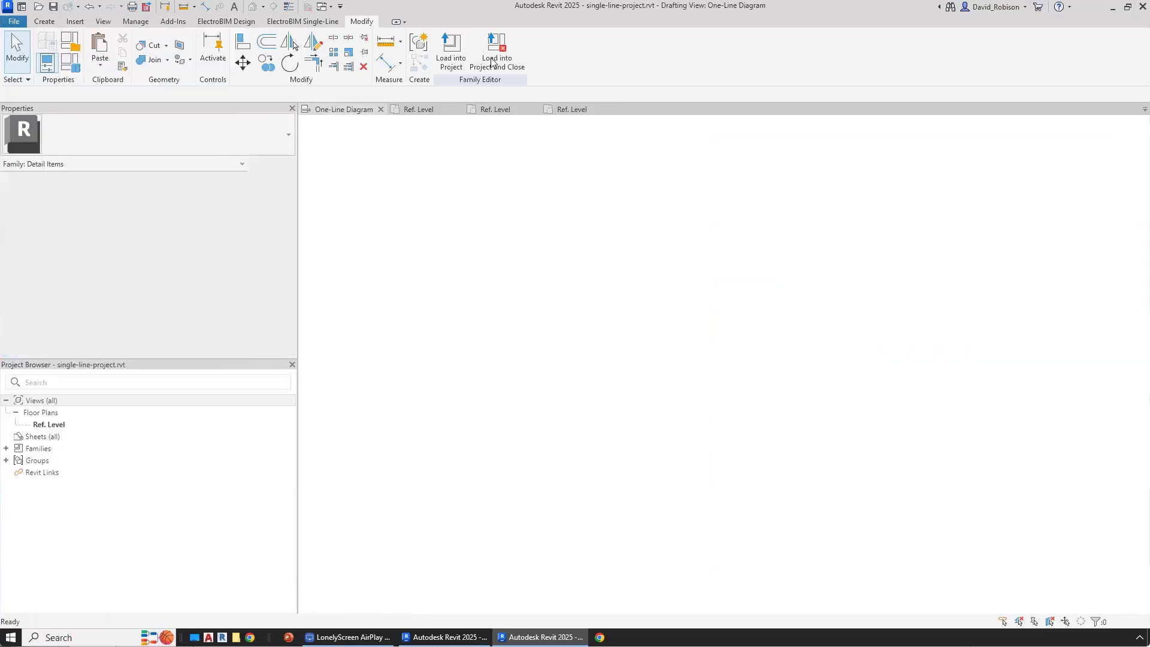
{"action": "left_click", "coordinate": [572, 24]}
{"action": "left_click", "coordinate": [420, 45]}
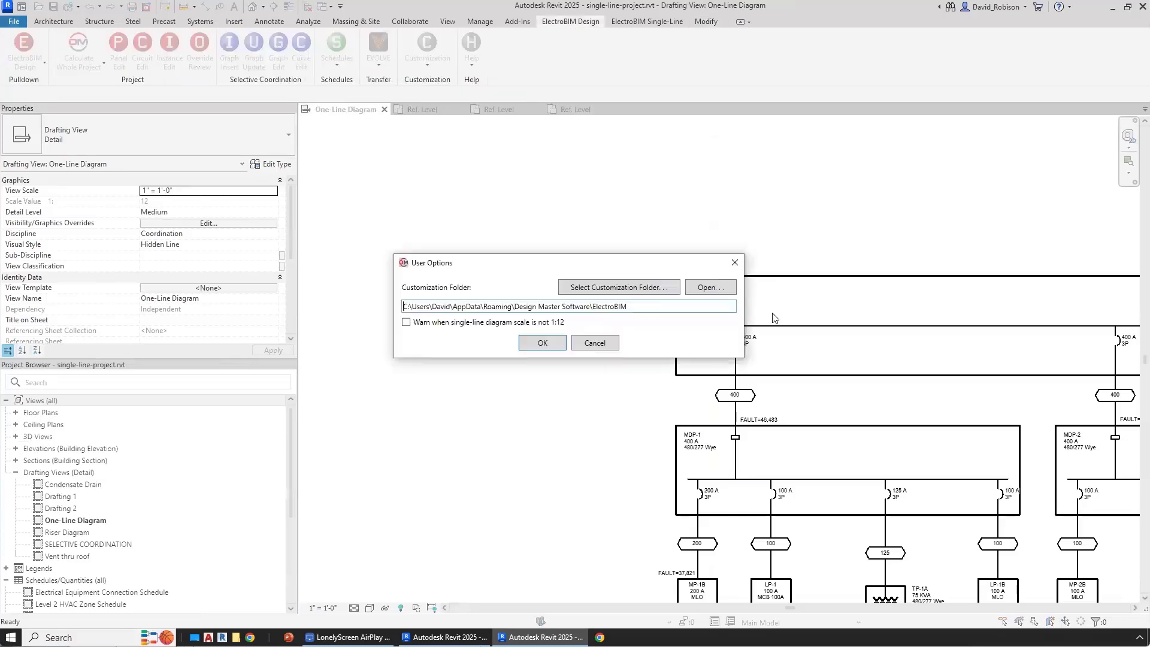
{"action": "left_click_drag", "start_coordinate": [629, 306], "coordinate": [400, 306]}
{"action": "key", "text": "ctrl+c"}
{"action": "left_click", "coordinate": [593, 341]}
Step: Save the transformer family as DME-SUBSTATION-XFMR in the customization folder and load it into single-line-project.rvt
{"action": "left_click", "coordinate": [574, 110]}
{"action": "left_click", "coordinate": [13, 22]}
{"action": "key", "text": "ctrl+v"}
{"action": "key", "text": "Return"}
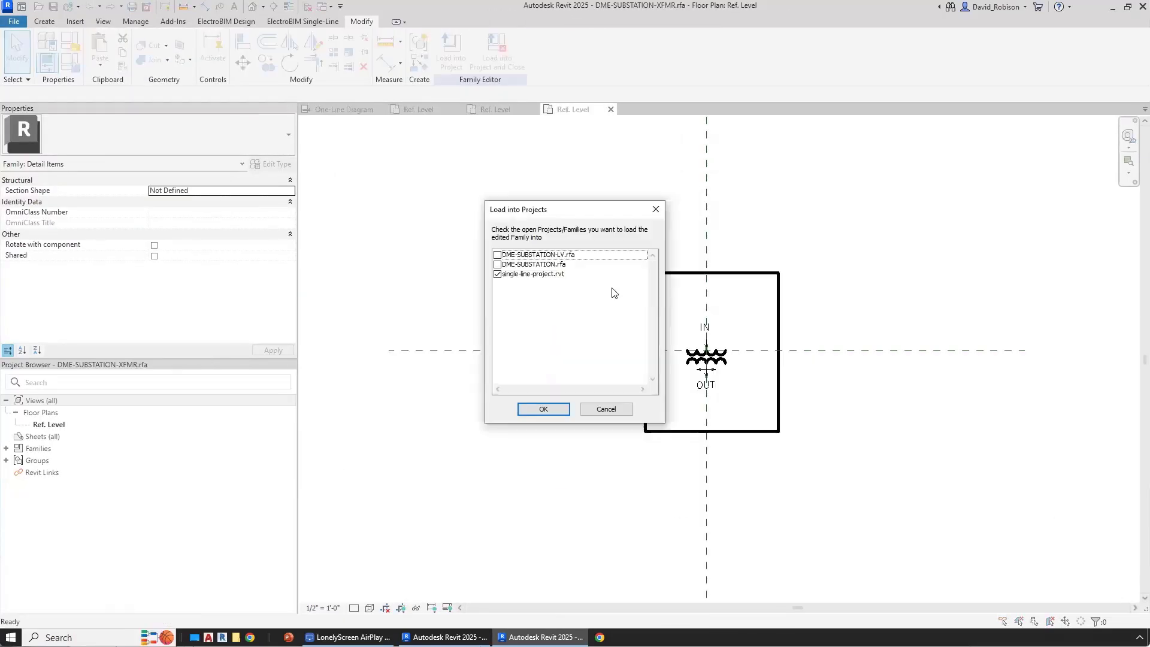
{"action": "left_click", "coordinate": [565, 413]}
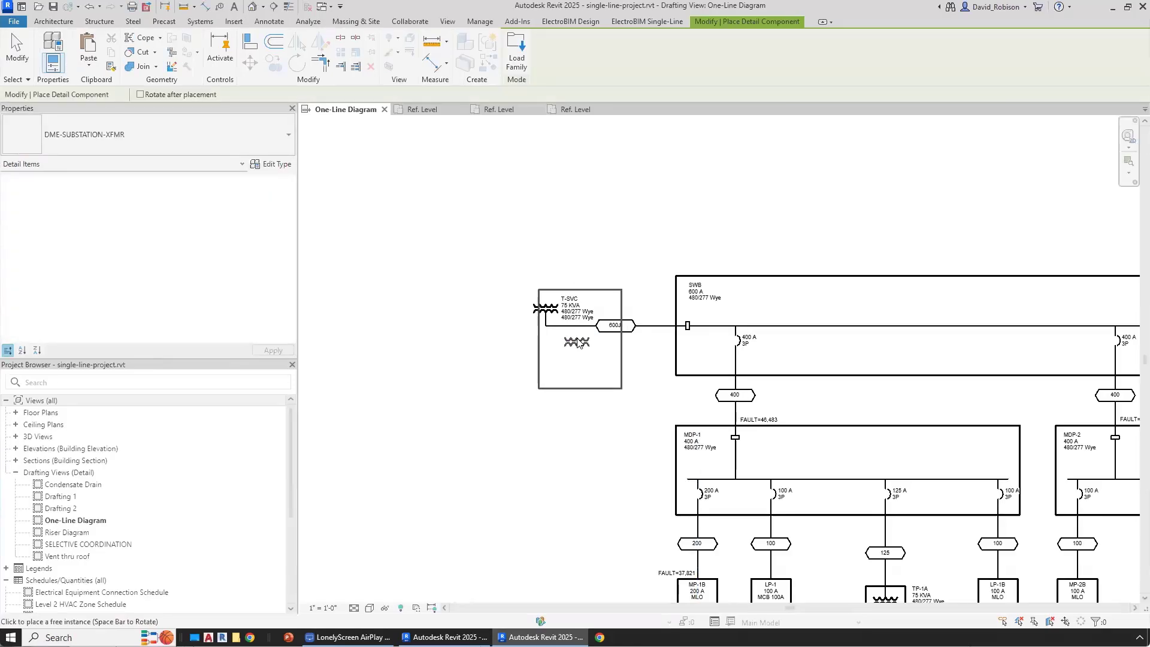
Step: Change the T-SVC transformer's type to DME-SUBSTATION-XFMR
{"action": "left_click", "coordinate": [168, 124]}
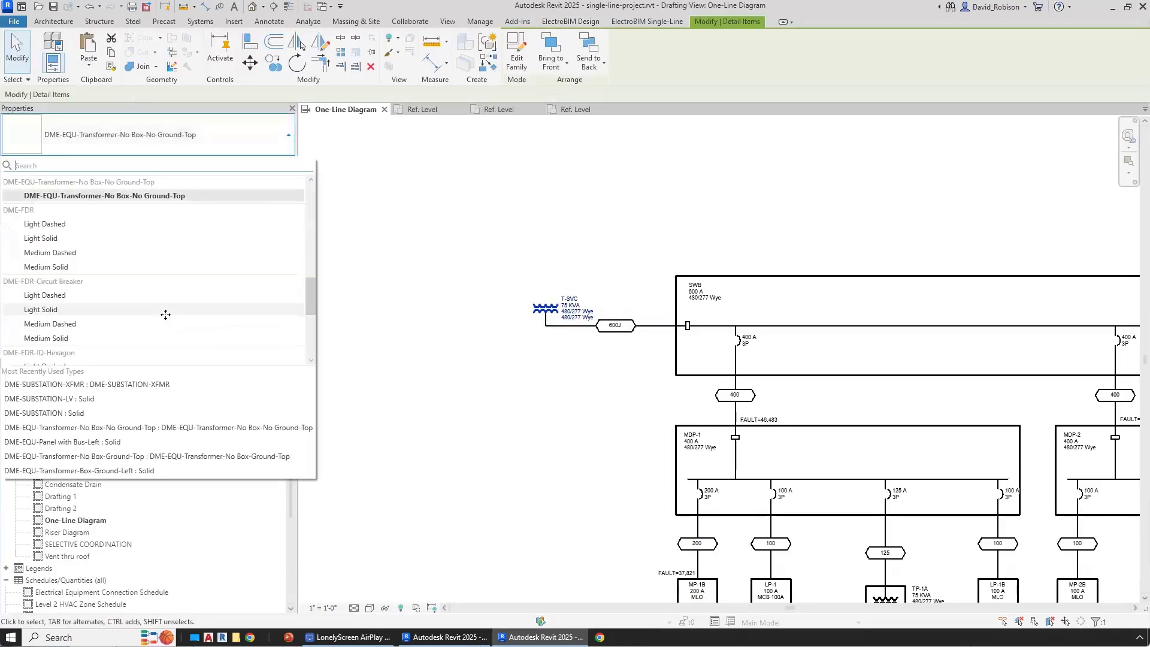
{"action": "scroll", "coordinate": [165, 313], "scroll_direction": "down", "scroll_amount": 5}
{"action": "left_click", "coordinate": [107, 324]}
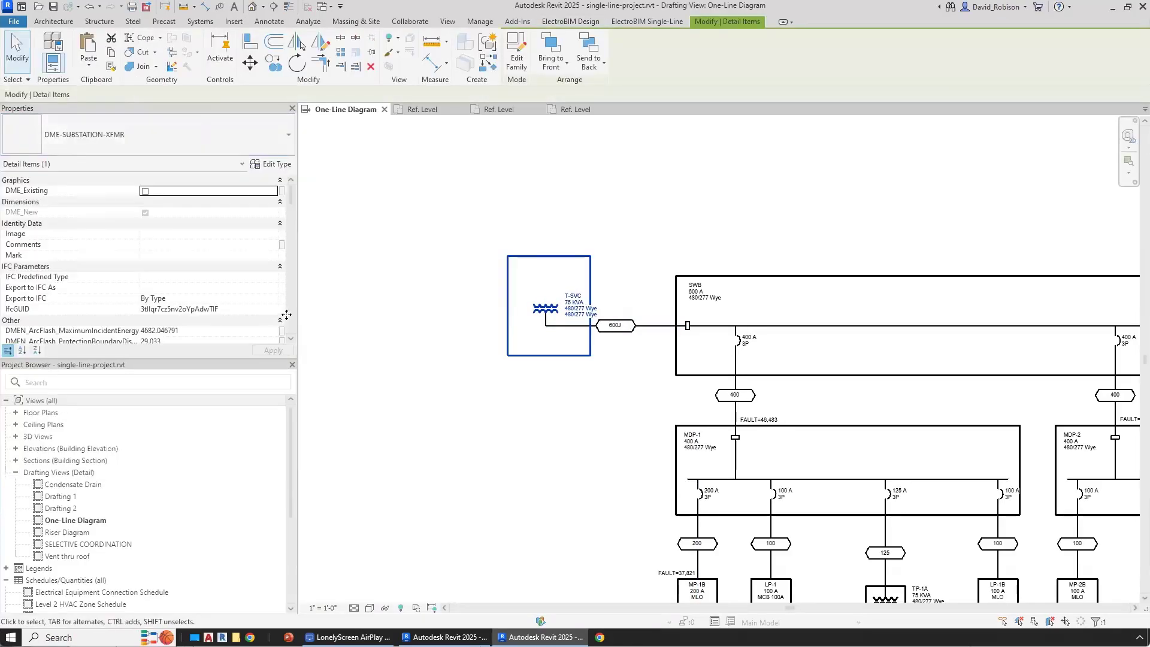
Step: Change the SWB equipment's type to DME-SUBSTATION-LV Solid
{"action": "left_click", "coordinate": [677, 300]}
{"action": "left_click", "coordinate": [157, 136]}
{"action": "scroll", "coordinate": [158, 292], "scroll_direction": "down", "scroll_amount": 5}
{"action": "left_click", "coordinate": [144, 353]}
Step: Move the SWB and T-SVC symbols so the transformer box sits flush against the incoming side of the SWB section
{"action": "left_click_drag", "start_coordinate": [675, 304], "coordinate": [705, 307]}
{"action": "left_click", "coordinate": [663, 258]}
{"action": "left_click_drag", "start_coordinate": [591, 257], "coordinate": [625, 276]}
{"action": "scroll", "coordinate": [594, 290], "scroll_direction": "up", "scroll_amount": 3}
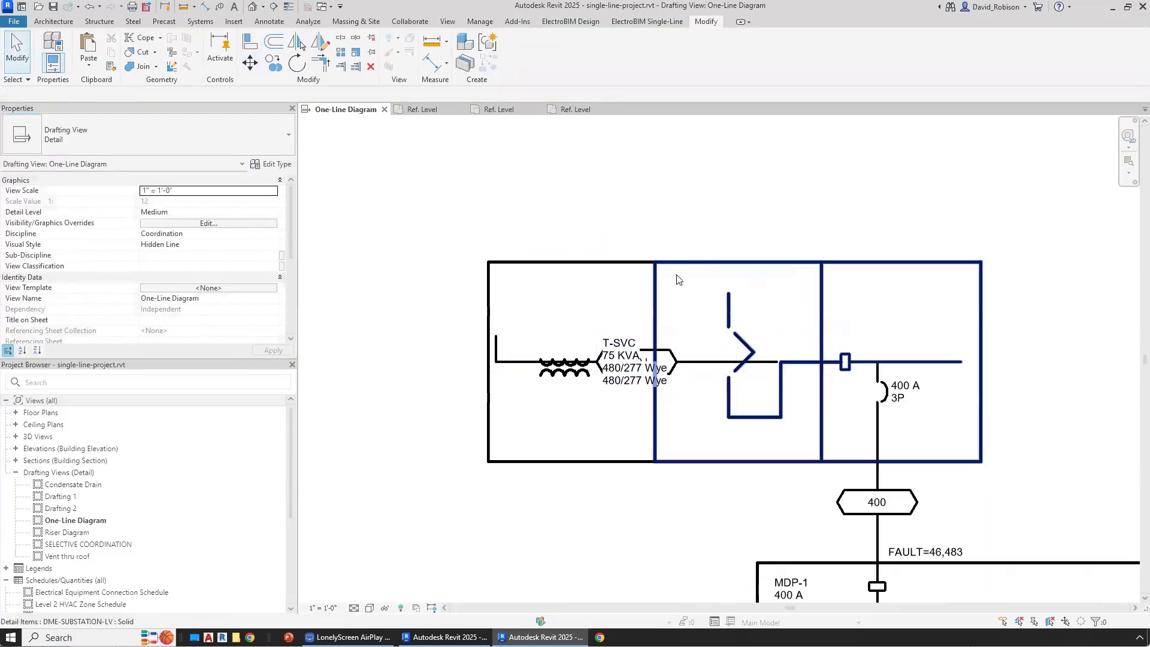
Step: Manually redraw the feeder from below the T-SVC transformer, into the middle section and up to the SWB's incoming stub, and remove its 600J graphic
{"action": "left_click", "coordinate": [648, 21]}
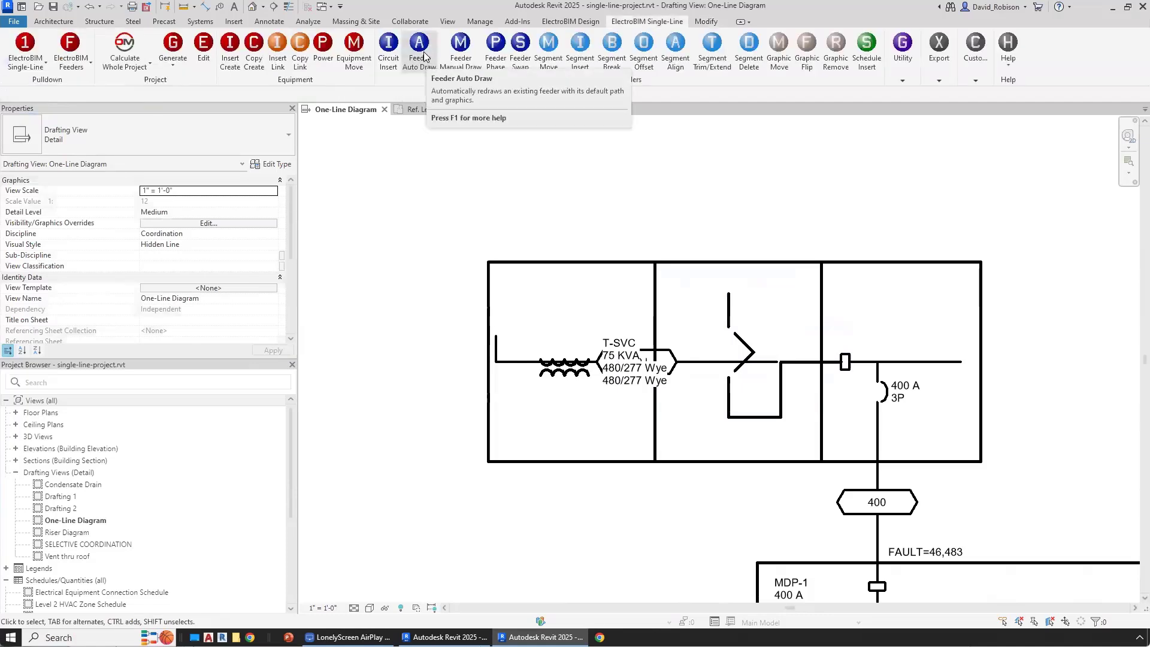
{"action": "left_click", "coordinate": [461, 48]}
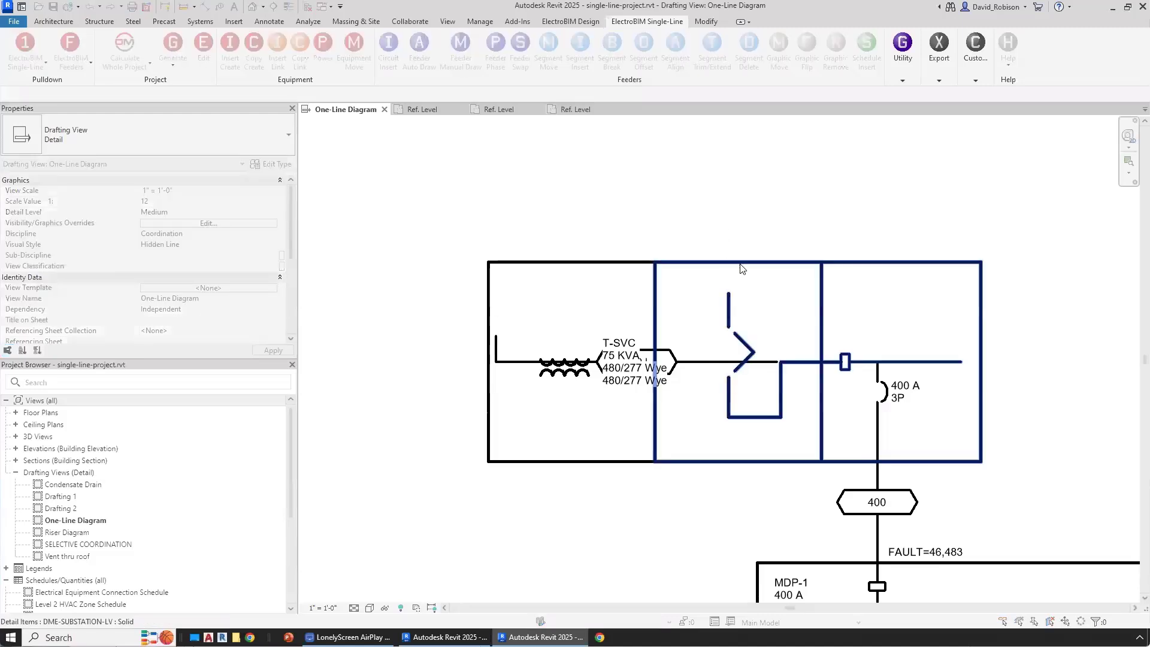
{"action": "left_click", "coordinate": [701, 262]}
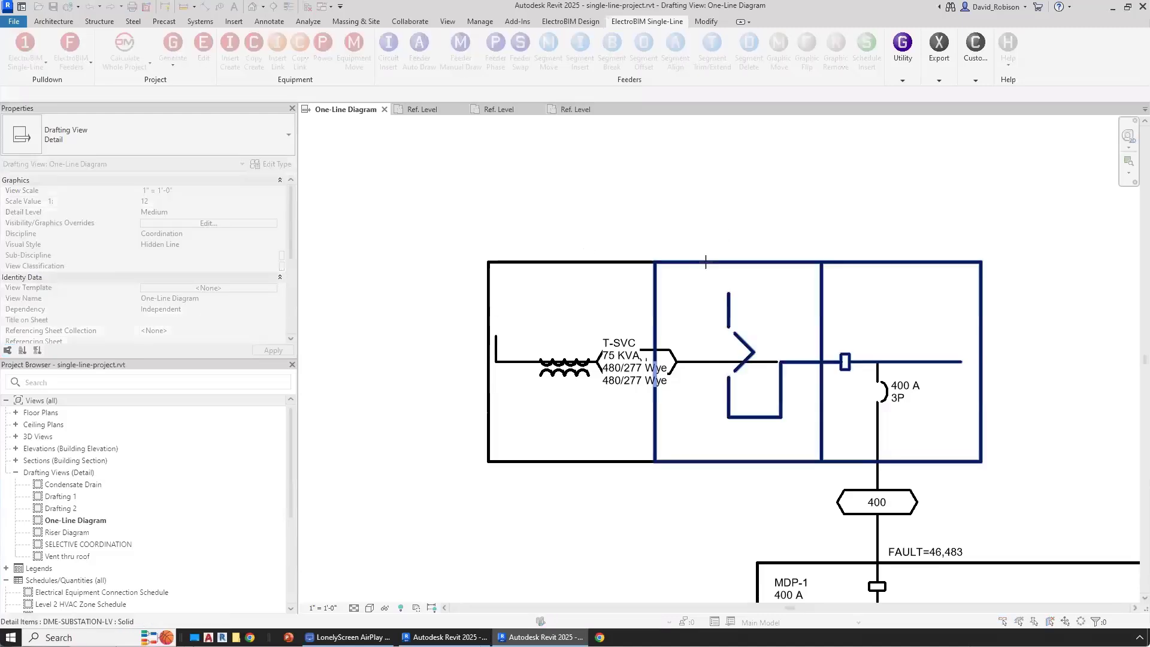
{"action": "left_click", "coordinate": [565, 381]}
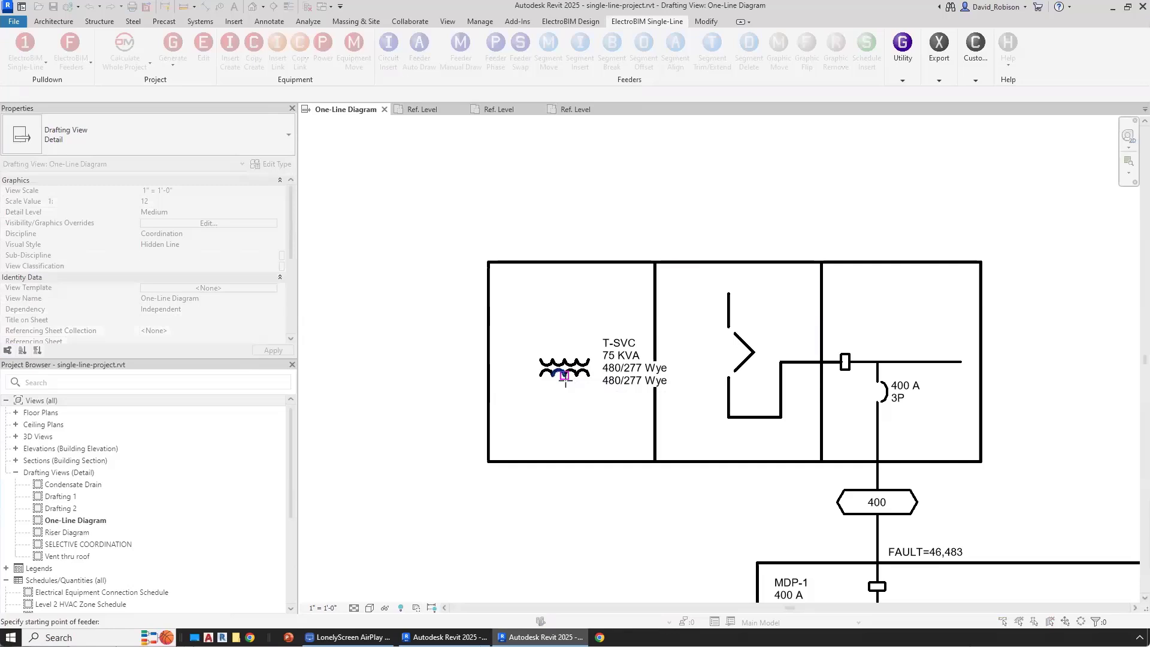
{"action": "left_click", "coordinate": [686, 427]}
{"action": "left_click", "coordinate": [685, 293]}
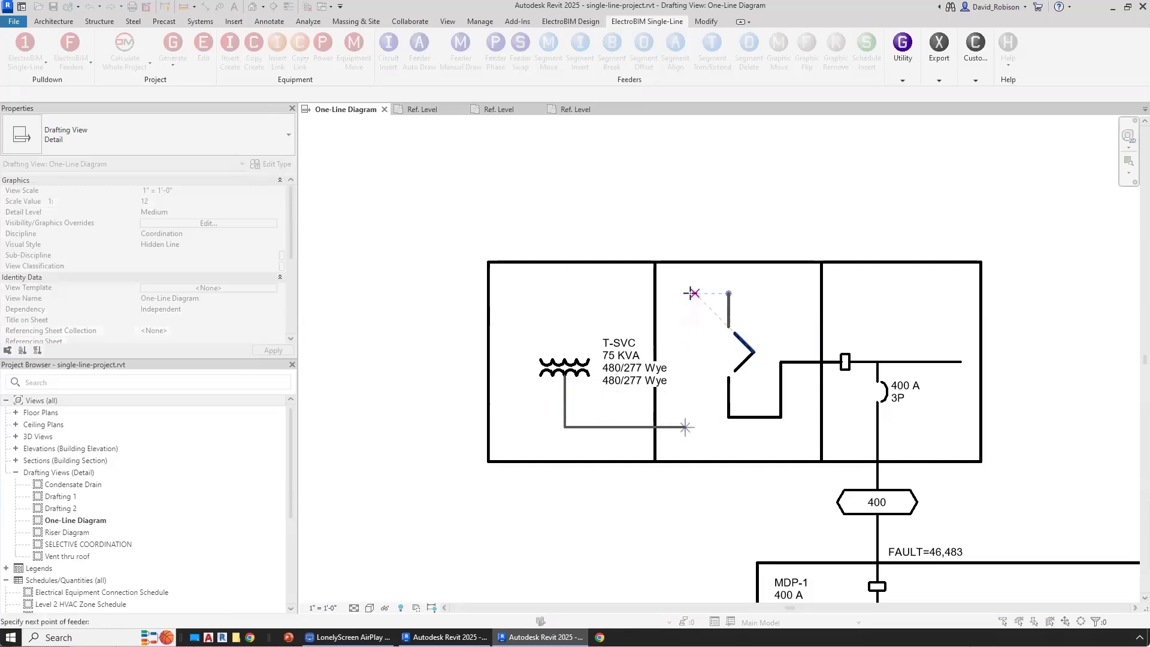
{"action": "left_click", "coordinate": [727, 293]}
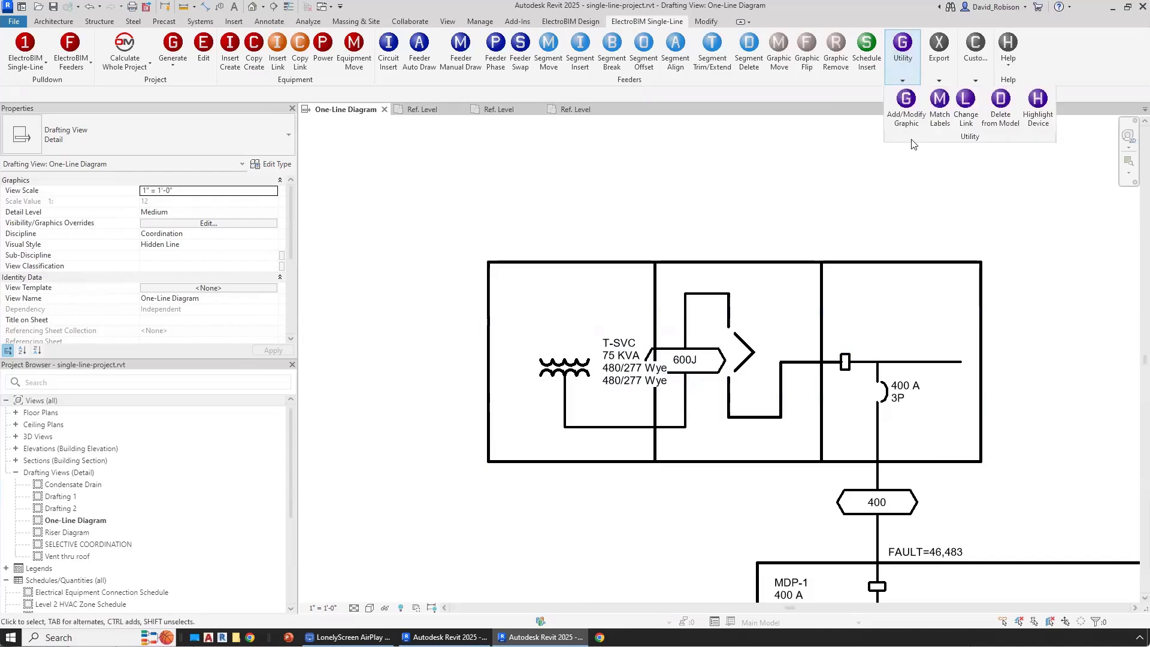
{"action": "mouse_move", "coordinate": [903, 53]}
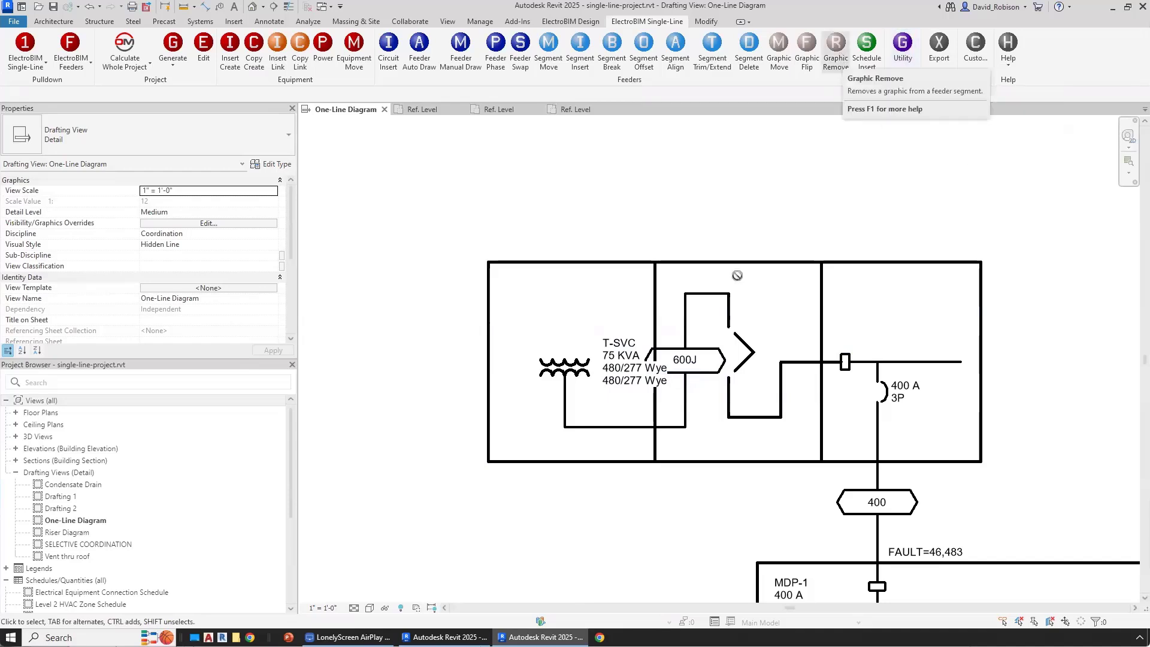
{"action": "left_click", "coordinate": [974, 112]}
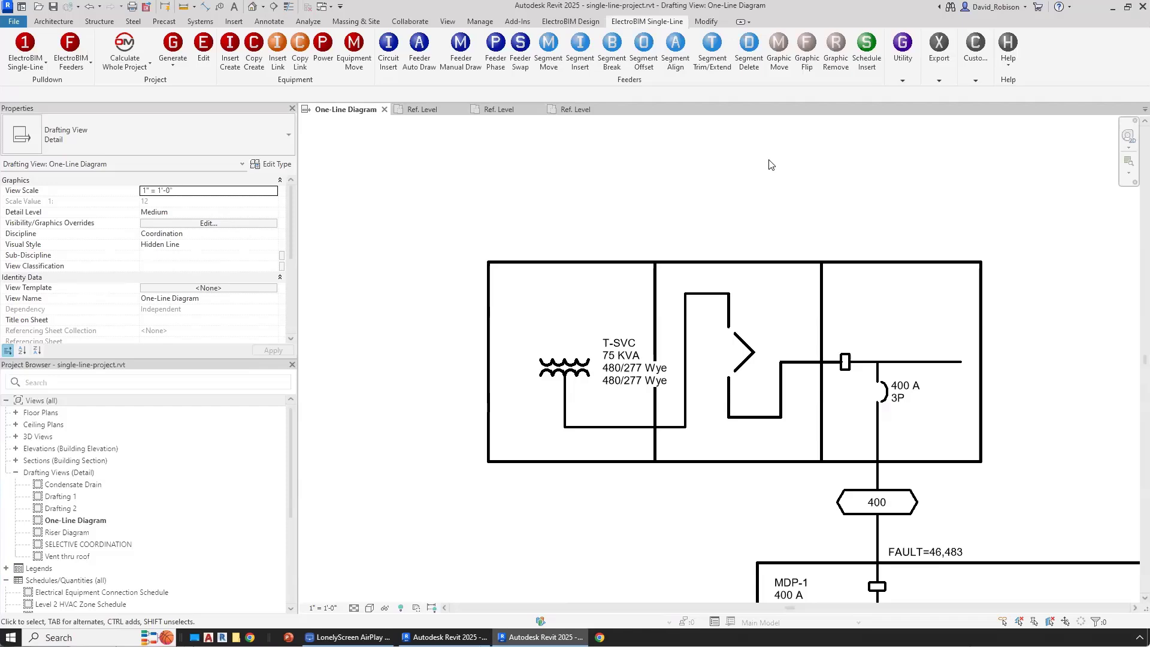
Step: Examine the SWB section's properties for the mains, frame size and trip size parameters that a main breaker label could use
{"action": "left_click", "coordinate": [743, 266]}
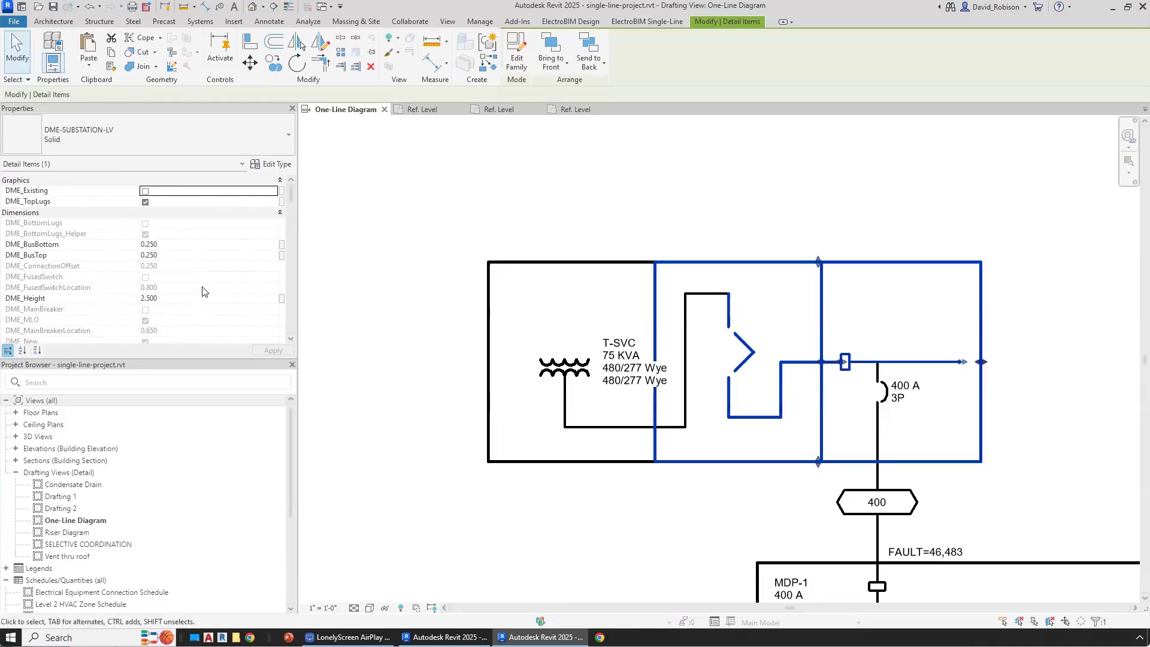
{"action": "scroll", "coordinate": [202, 292], "scroll_direction": "down", "scroll_amount": 3}
{"action": "left_click_drag", "start_coordinate": [291, 209], "coordinate": [294, 299]}
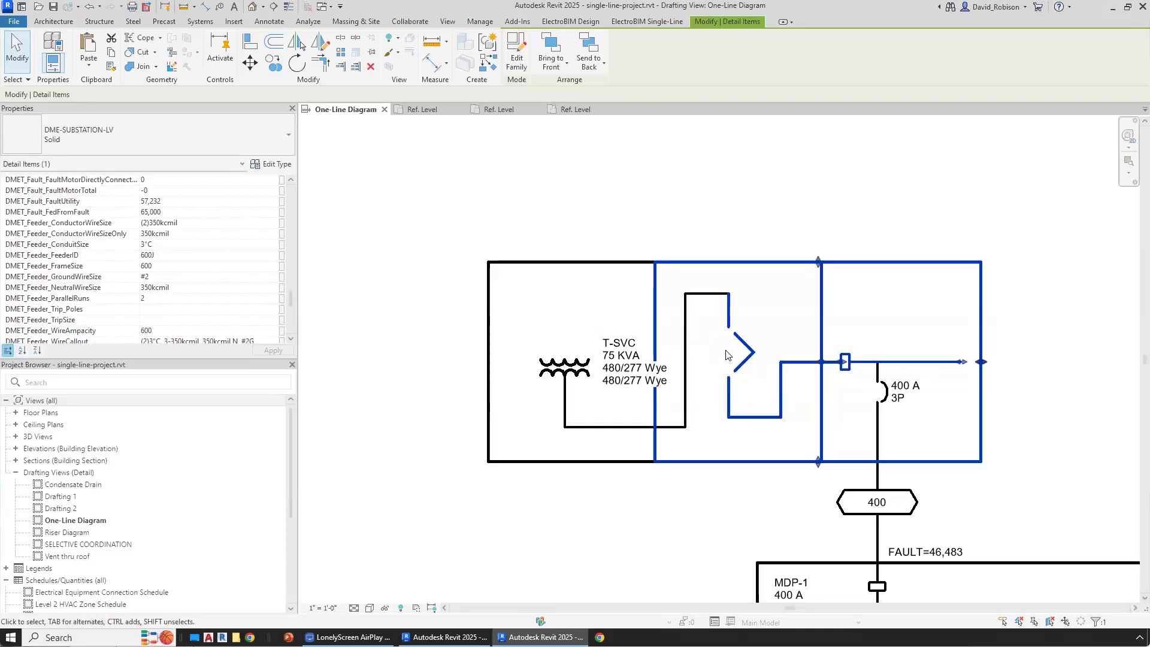
{"action": "scroll", "coordinate": [145, 246], "scroll_direction": "up", "scroll_amount": 4}
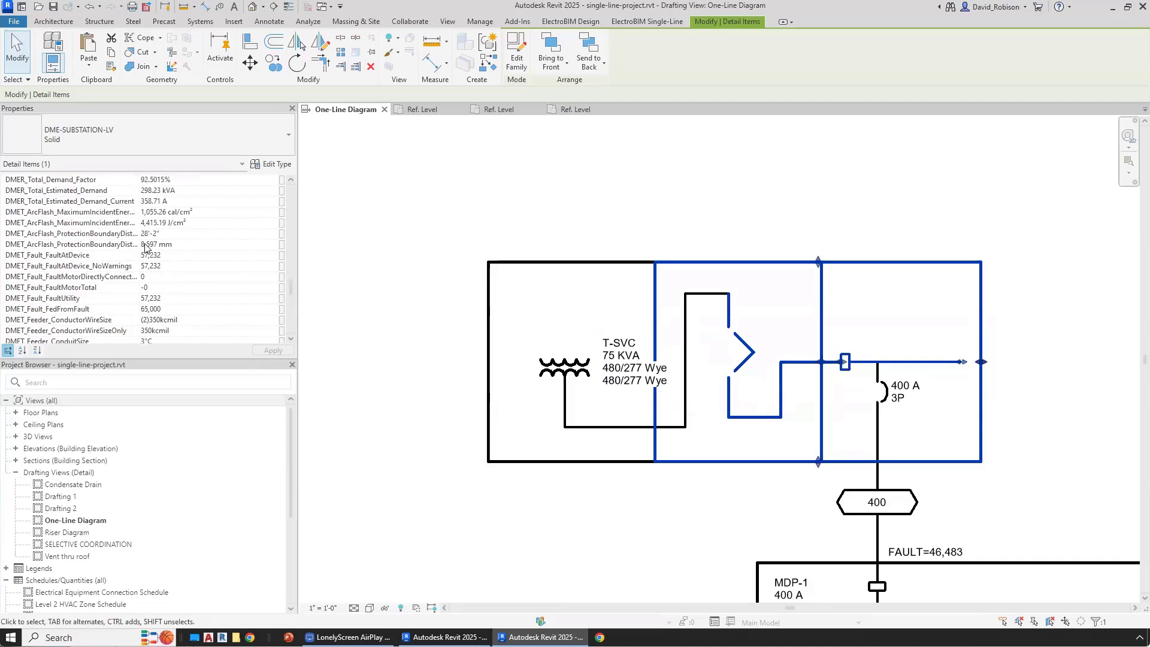
{"action": "scroll", "coordinate": [145, 247], "scroll_direction": "up", "scroll_amount": 6}
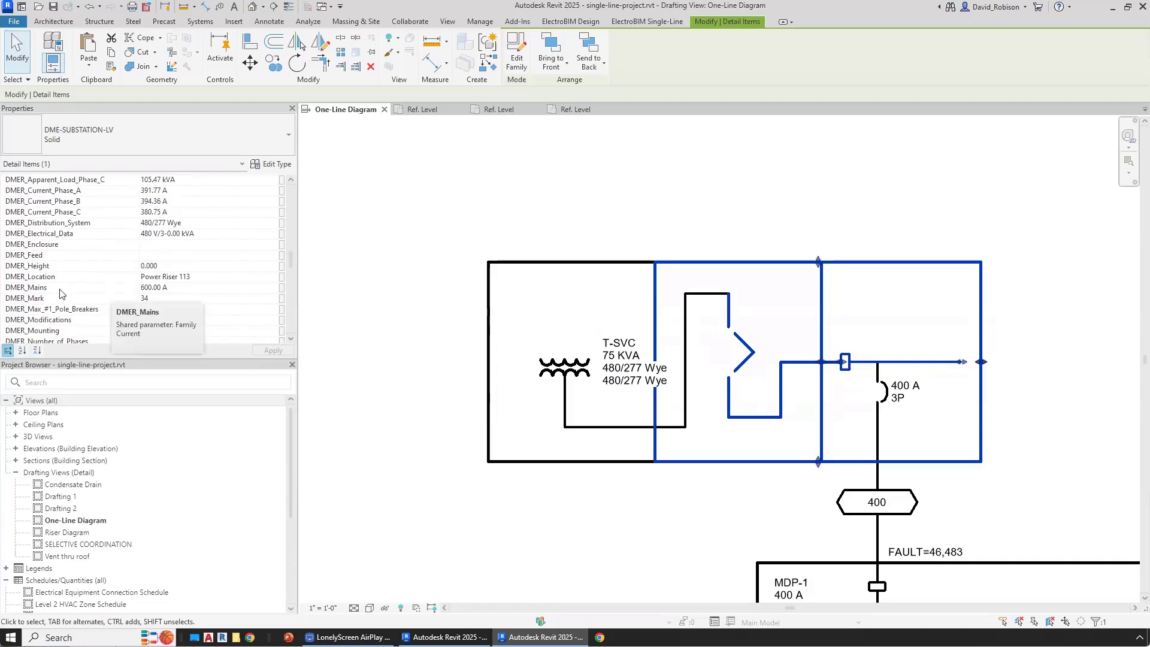
{"action": "scroll", "coordinate": [164, 294], "scroll_direction": "up", "scroll_amount": 4}
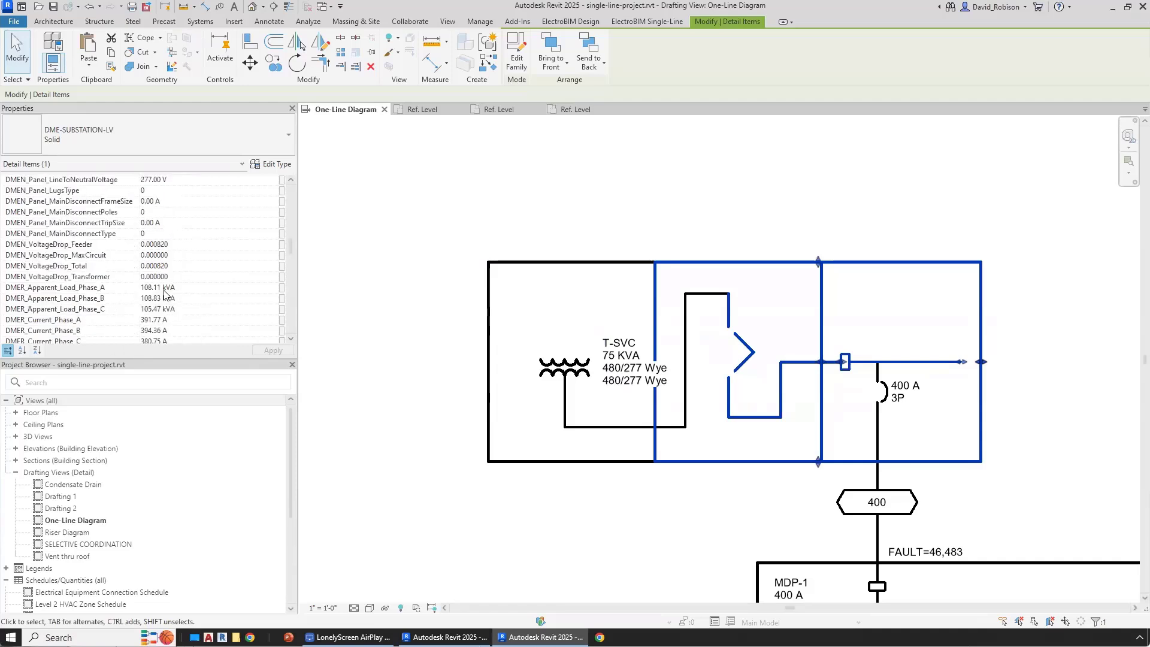
{"action": "scroll", "coordinate": [165, 294], "scroll_direction": "down", "scroll_amount": 10}
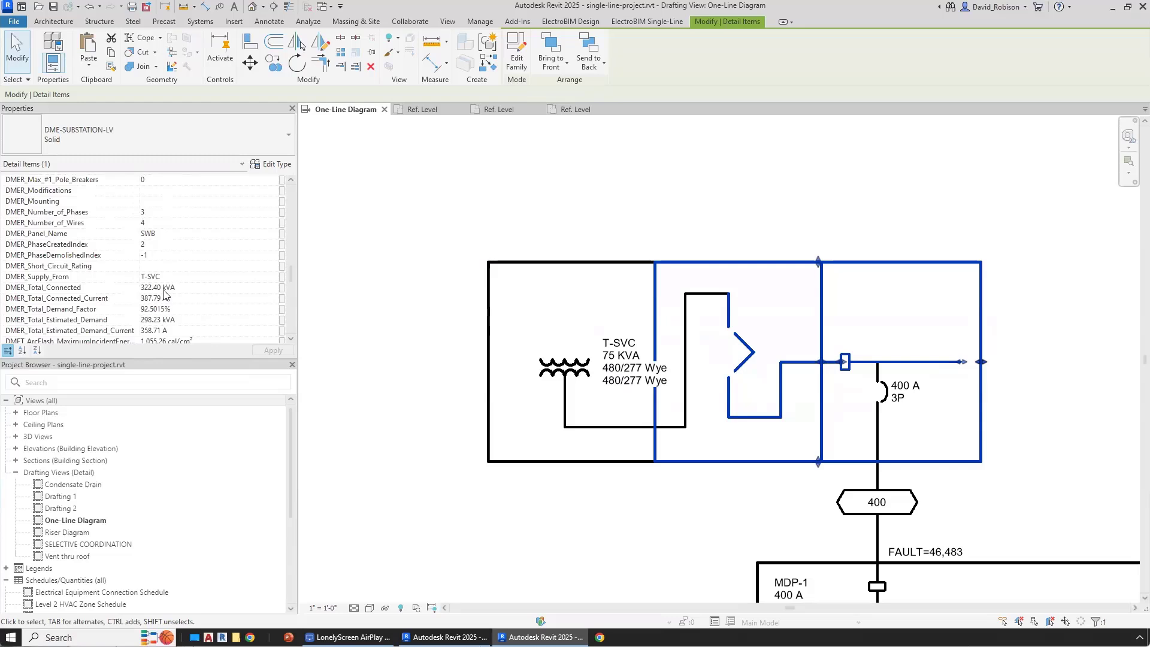
{"action": "scroll", "coordinate": [164, 294], "scroll_direction": "down", "scroll_amount": 4}
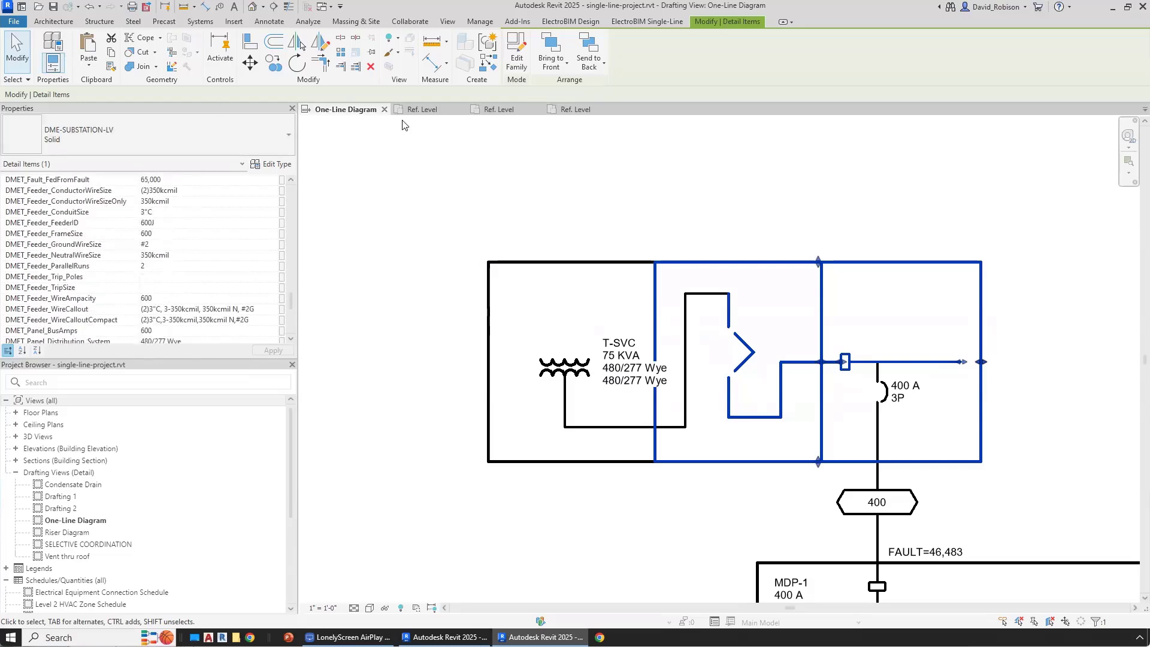
{"action": "scroll", "coordinate": [645, 171], "scroll_direction": "down", "scroll_amount": 1}
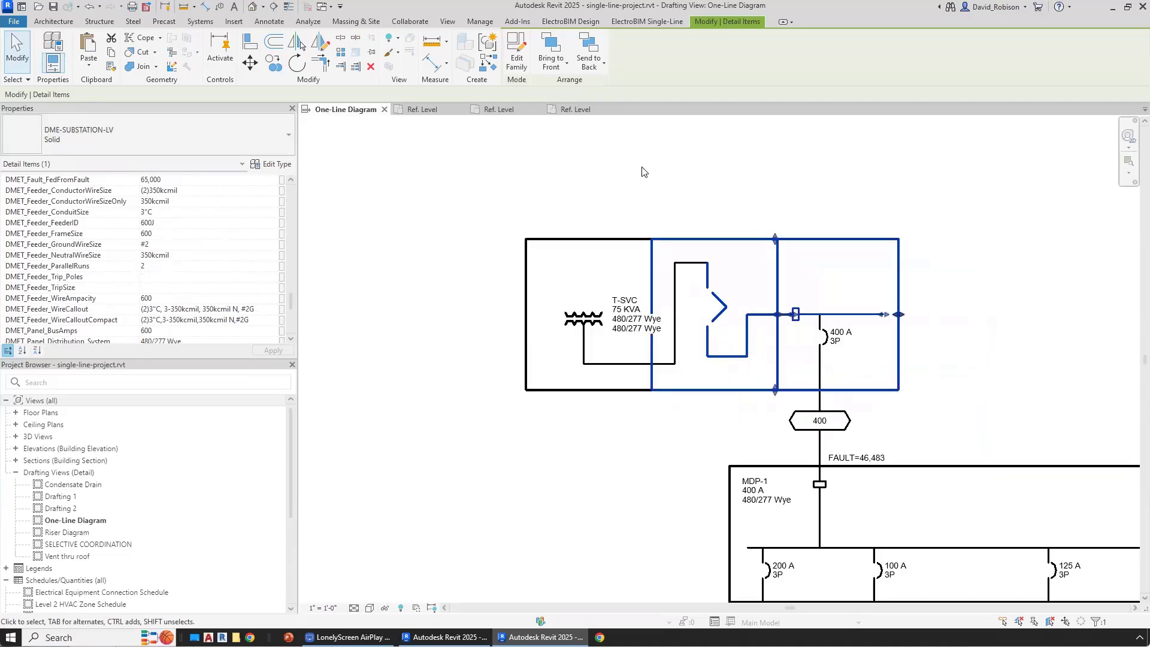
{"action": "scroll", "coordinate": [645, 171], "scroll_direction": "up", "scroll_amount": 2}
{"action": "key", "text": "Escape"}
Step: Open the family of the T-SVC transformer's name, size and voltage tag for editing
{"action": "left_click", "coordinate": [623, 398]}
{"action": "key", "text": "Escape"}
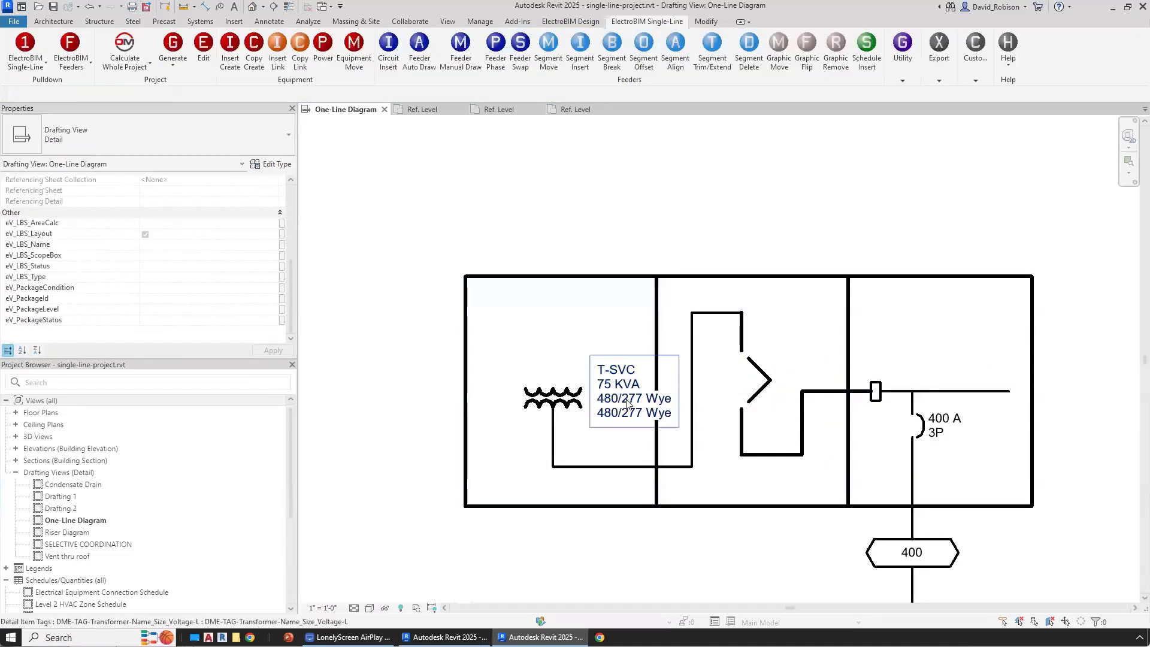
{"action": "left_click", "coordinate": [627, 403]}
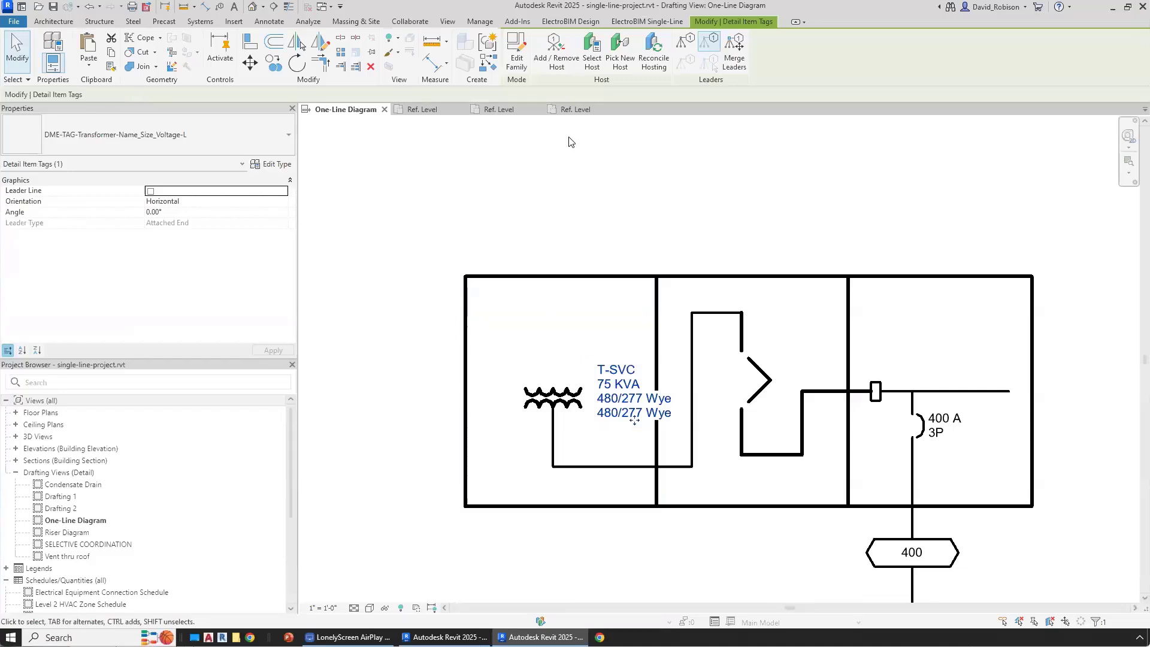
{"action": "left_click", "coordinate": [516, 54]}
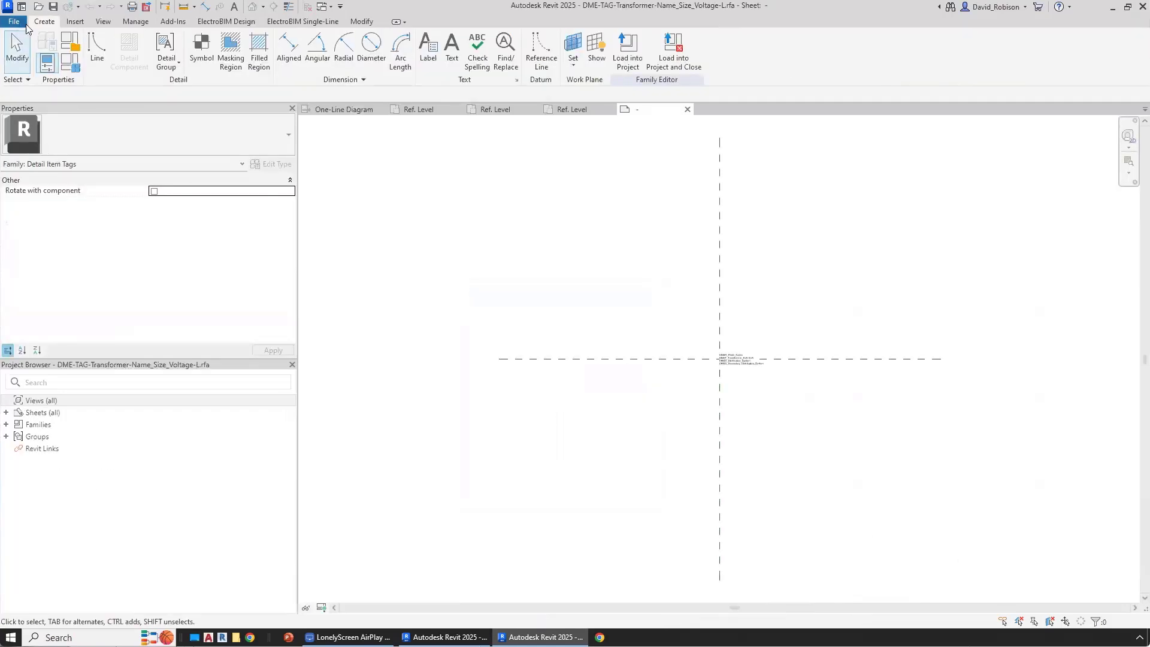
Step: Save a copy of the transformer tag family as DME-TAG-MainBreaker in the Electrical RT folder
{"action": "key", "text": "alt+f"}
{"action": "key", "text": "a"}
{"action": "left_click", "coordinate": [150, 158]}
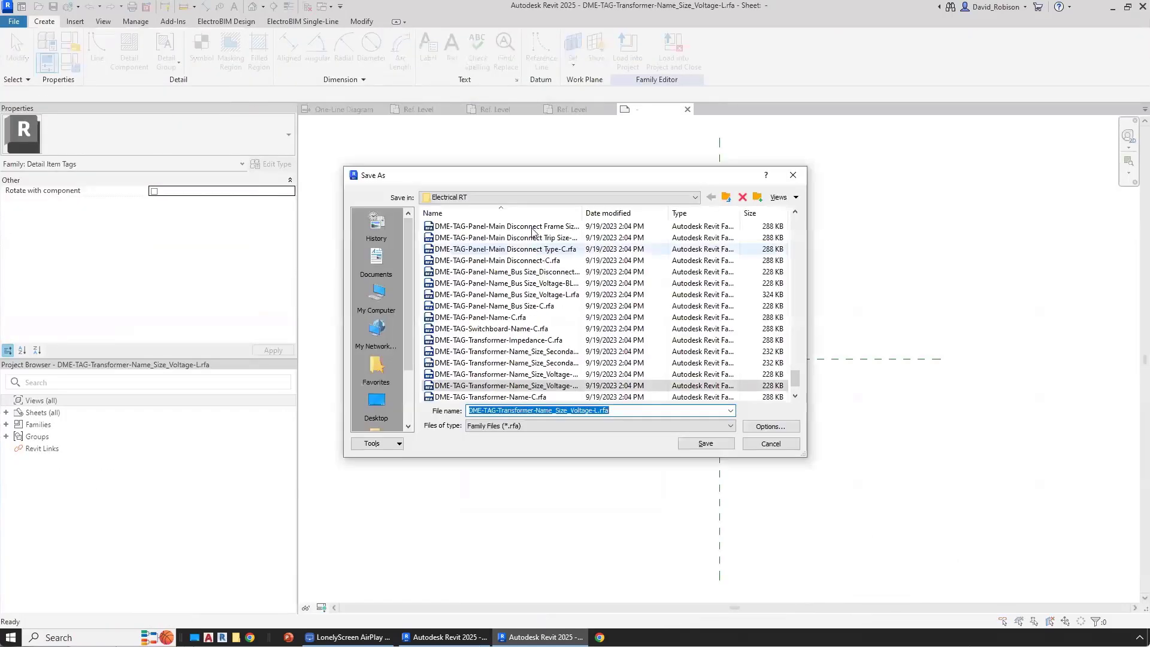
{"action": "left_click", "coordinate": [503, 200]}
{"action": "left_click", "coordinate": [548, 203]}
{"action": "triple_click", "coordinate": [656, 405]}
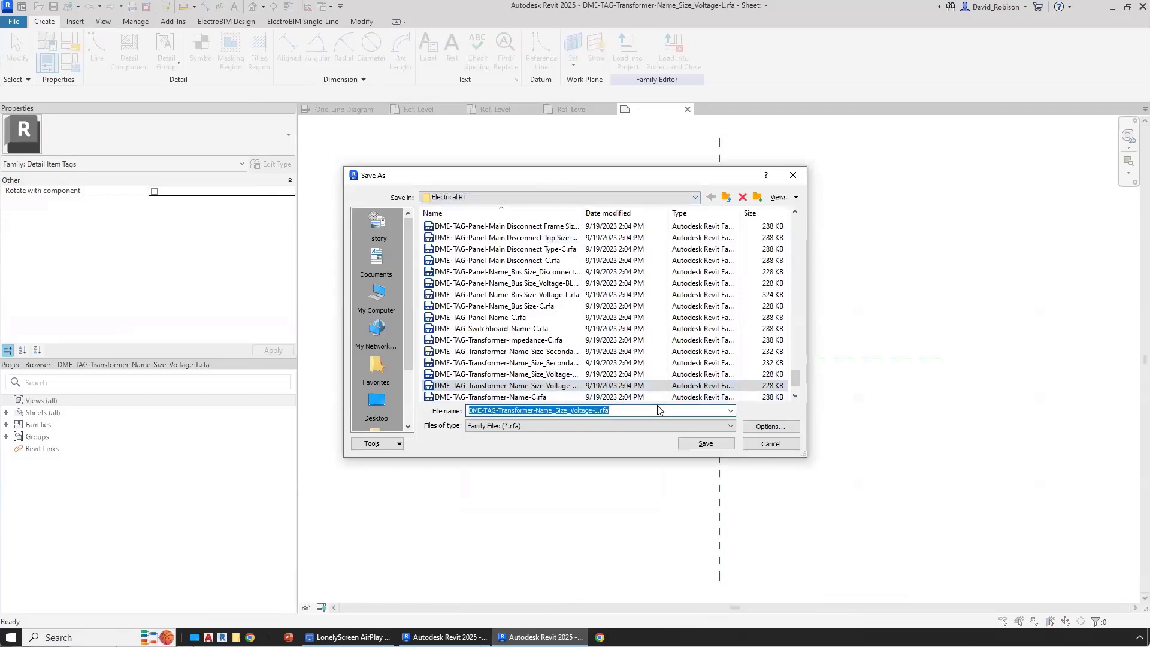
{"action": "type", "text": "DME-TAG-MainBreaker"}
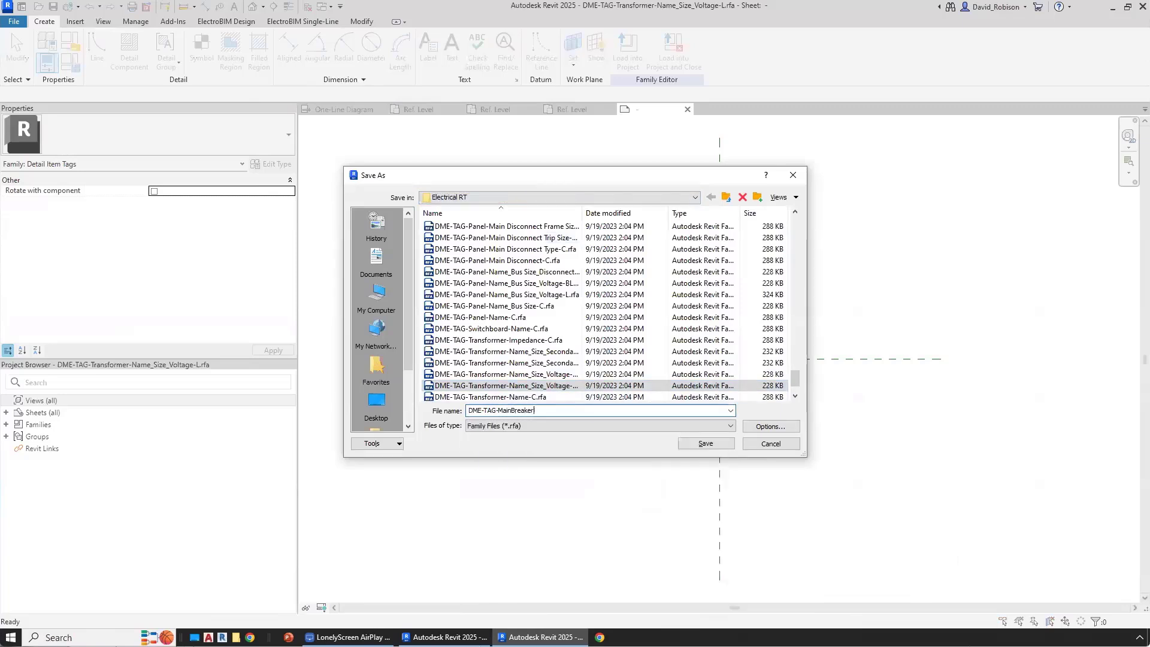
{"action": "key", "text": "Return"}
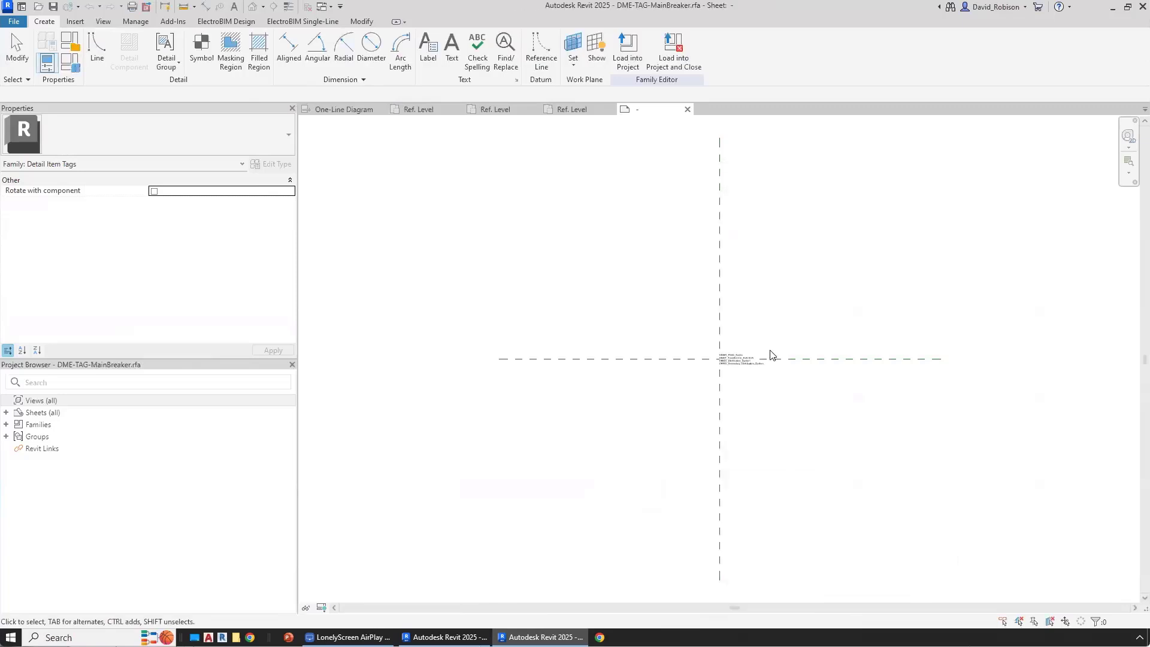
{"action": "scroll", "coordinate": [627, 410], "scroll_direction": "up", "scroll_amount": 5}
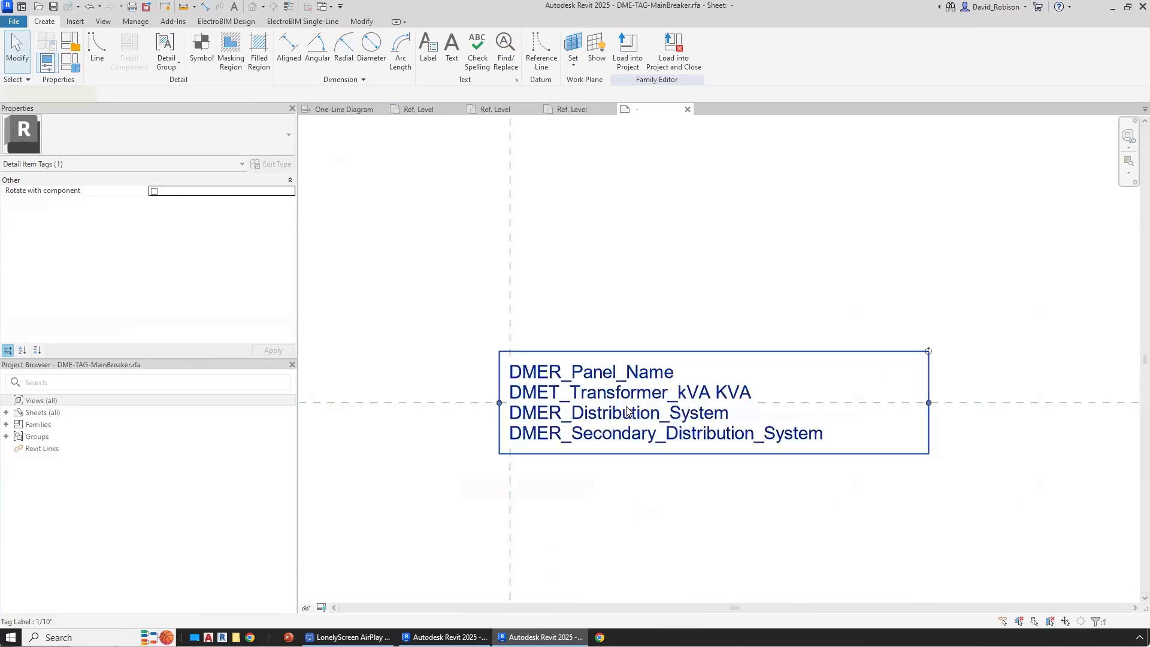
{"action": "left_click", "coordinate": [628, 412]}
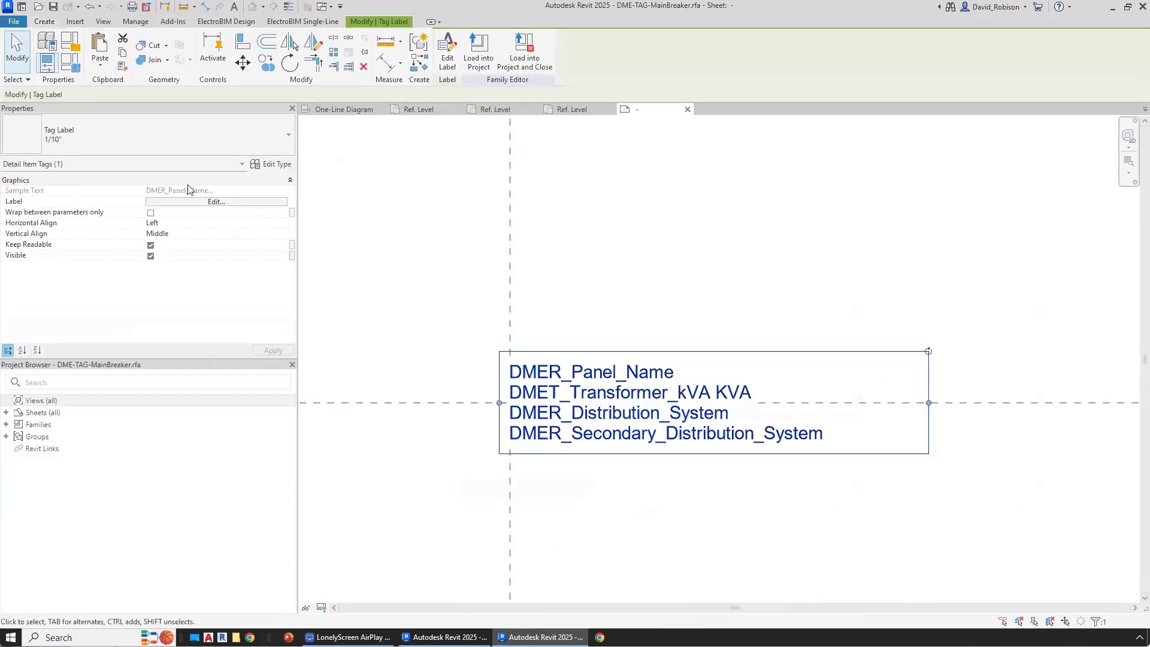
{"action": "left_click", "coordinate": [230, 202]}
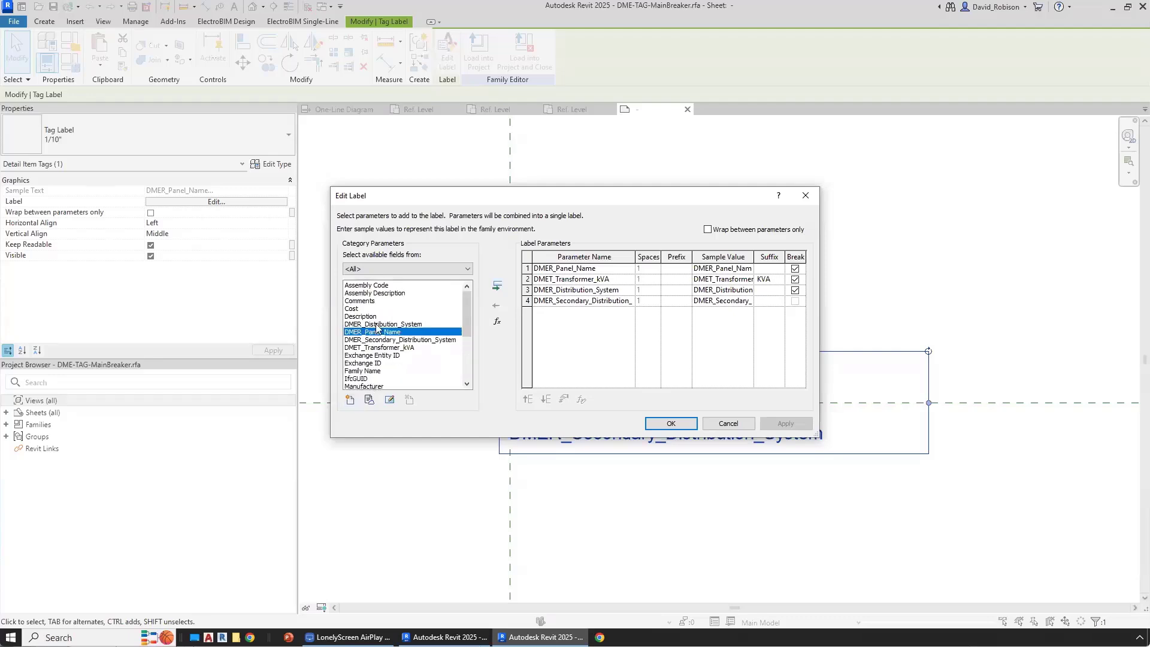
{"action": "left_click", "coordinate": [351, 400]}
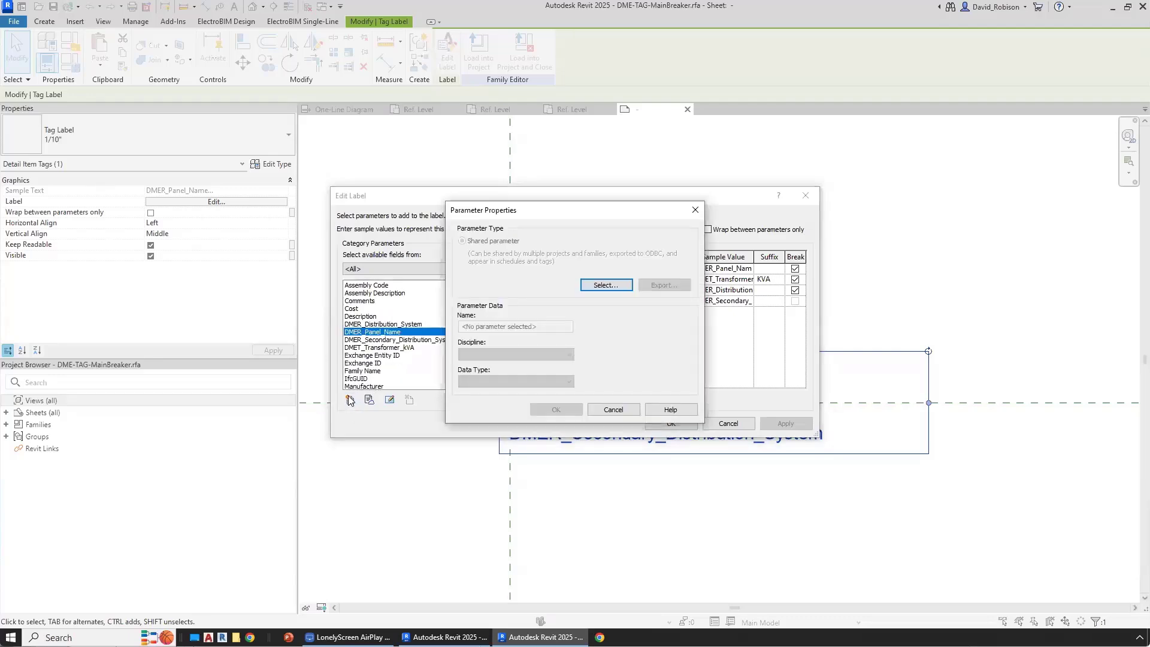
{"action": "left_click", "coordinate": [605, 285]}
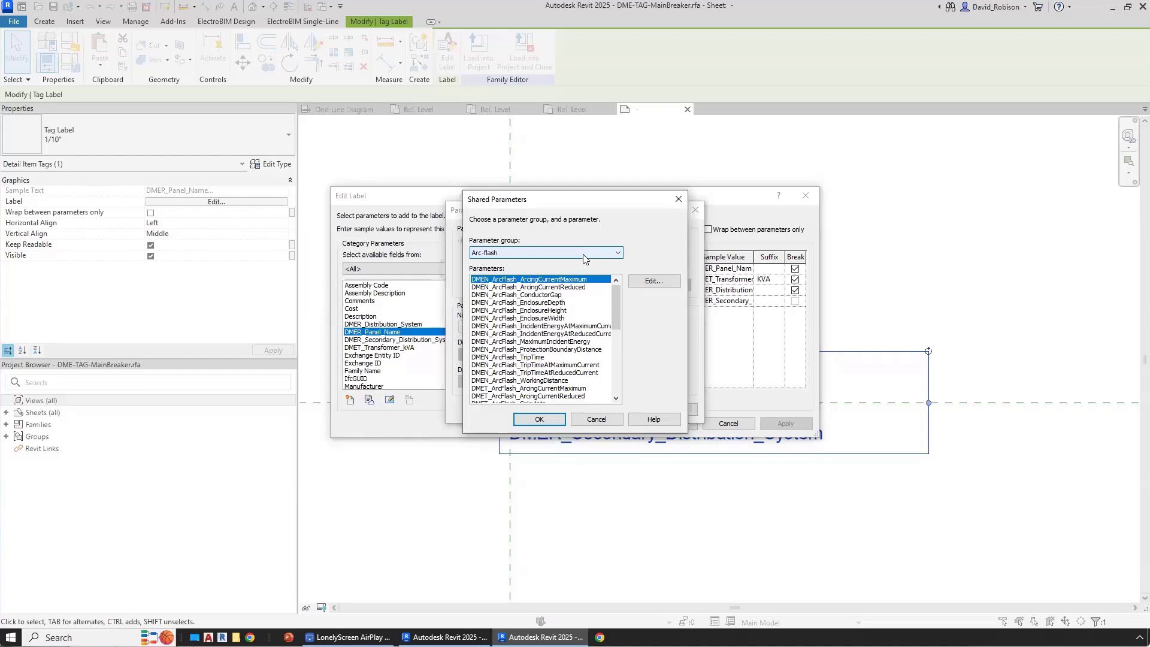
{"action": "left_click", "coordinate": [584, 255]}
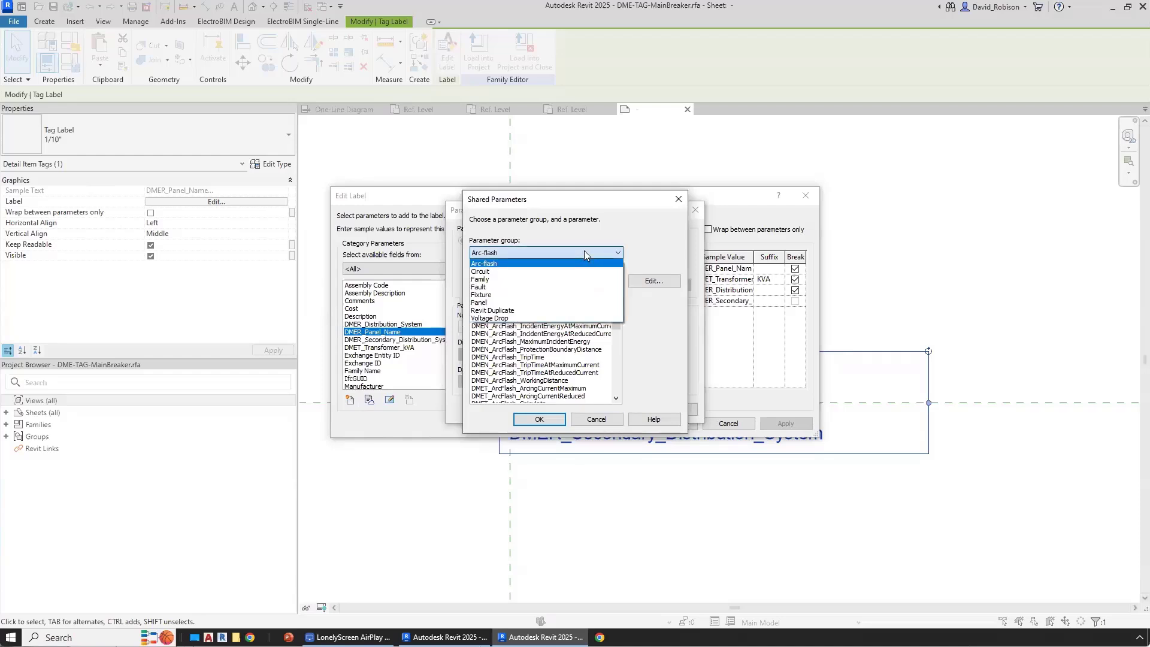
{"action": "left_click", "coordinate": [585, 255]}
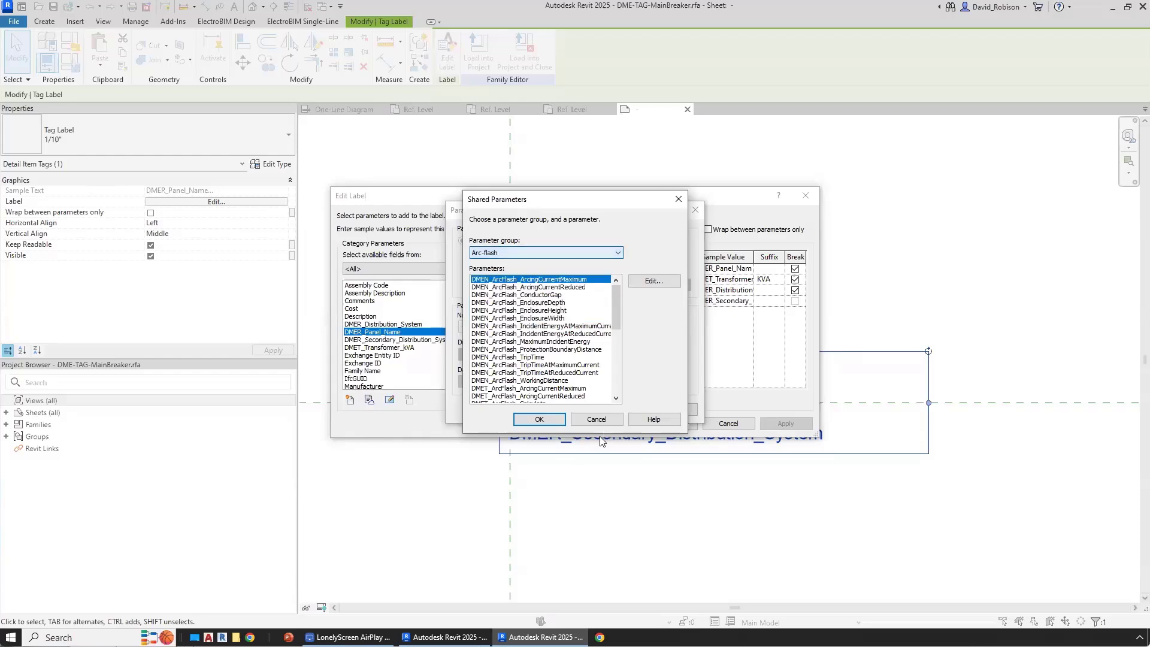
{"action": "left_click", "coordinate": [596, 420]}
{"action": "left_click", "coordinate": [627, 413]}
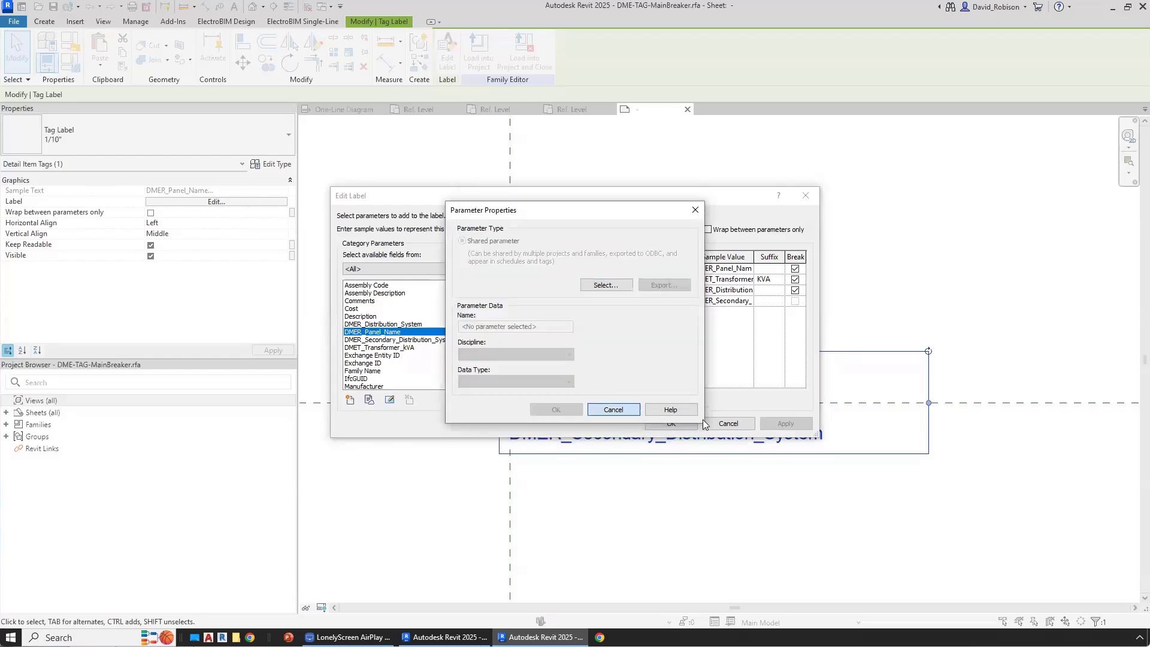
{"action": "key", "text": "Escape"}
Step: Set ElectroBIM2025.txt in the Electrical RT folder as the shared parameter file
{"action": "left_click", "coordinate": [136, 22]}
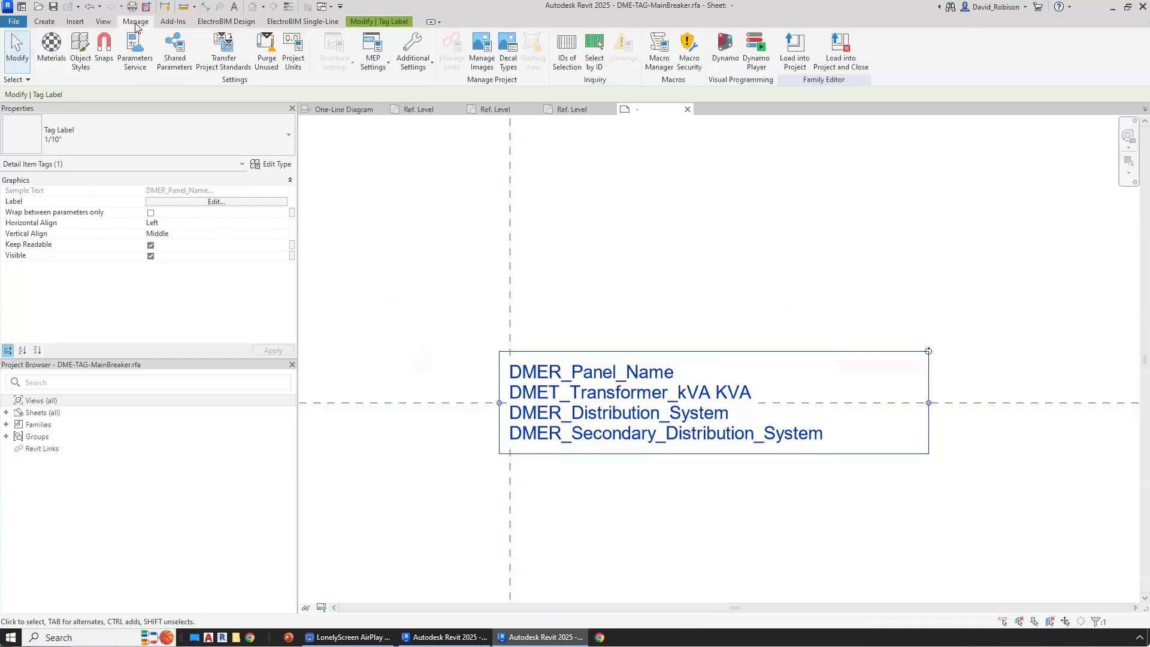
{"action": "left_click", "coordinate": [175, 51]}
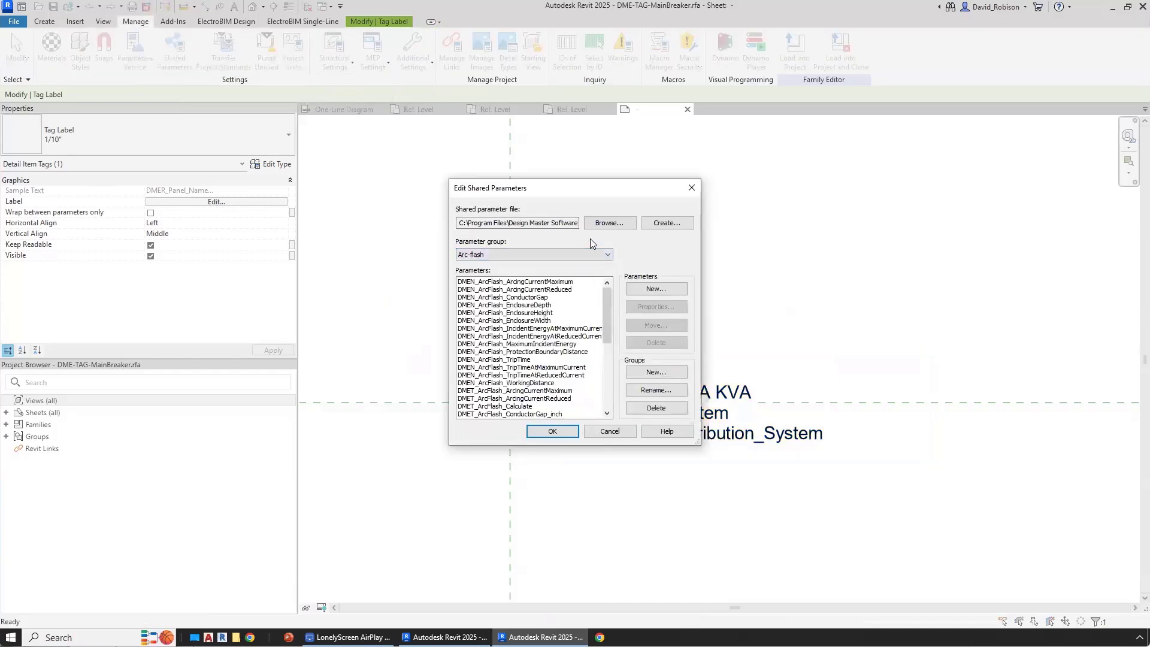
{"action": "left_click", "coordinate": [605, 225]}
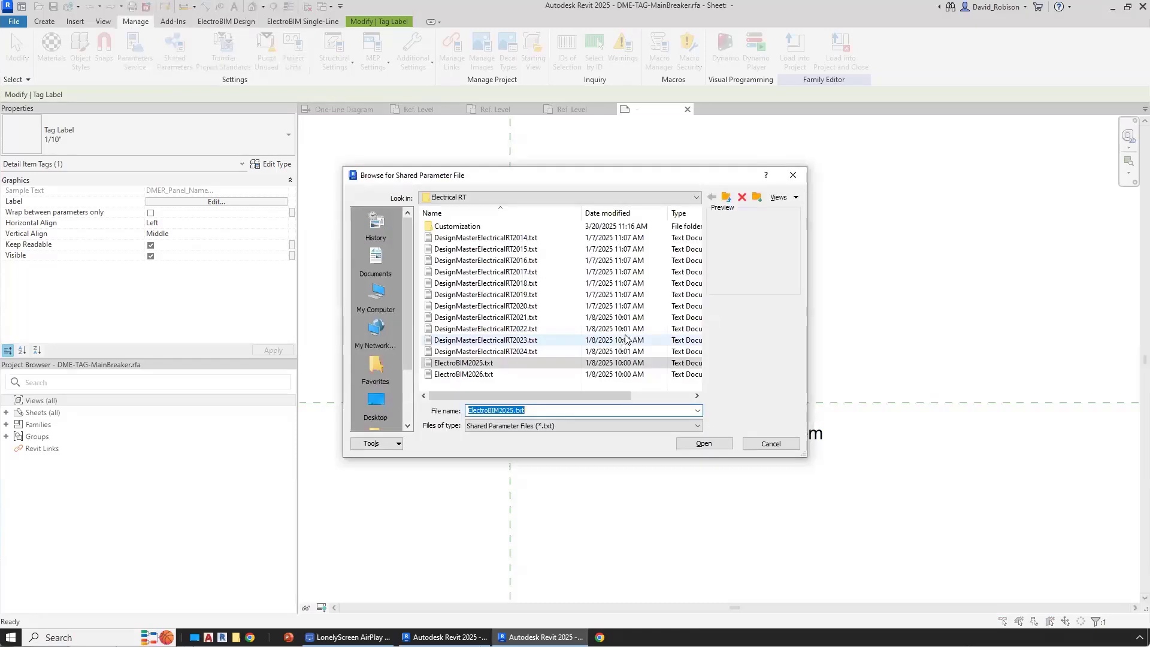
{"action": "left_click", "coordinate": [633, 198]}
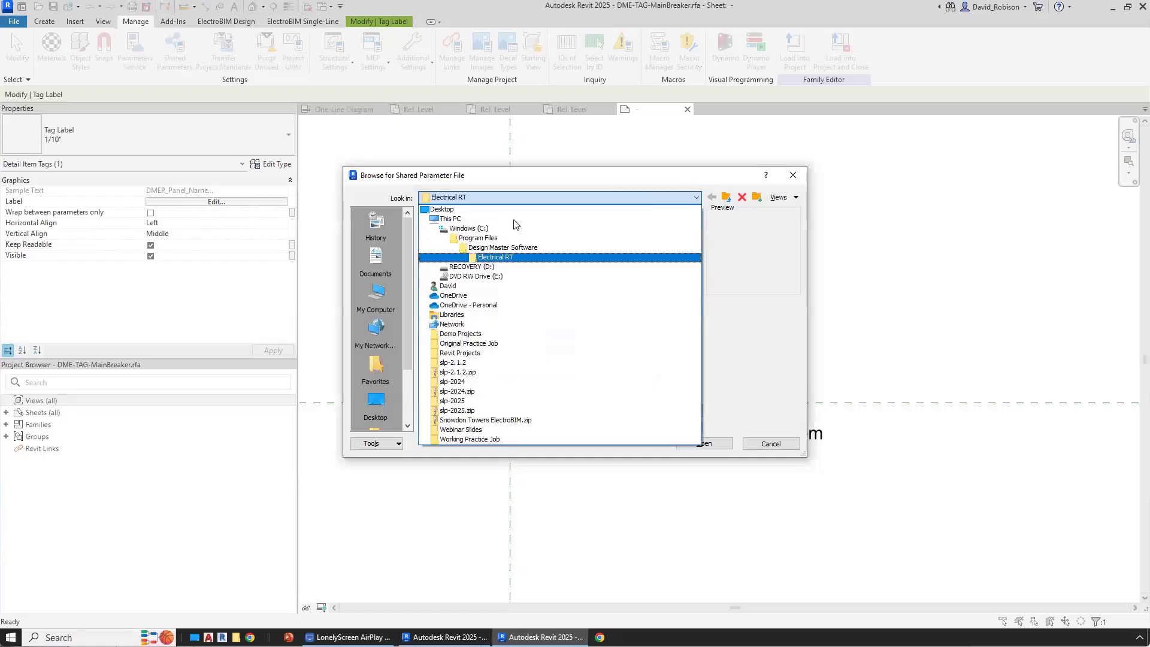
{"action": "left_click", "coordinate": [514, 258]}
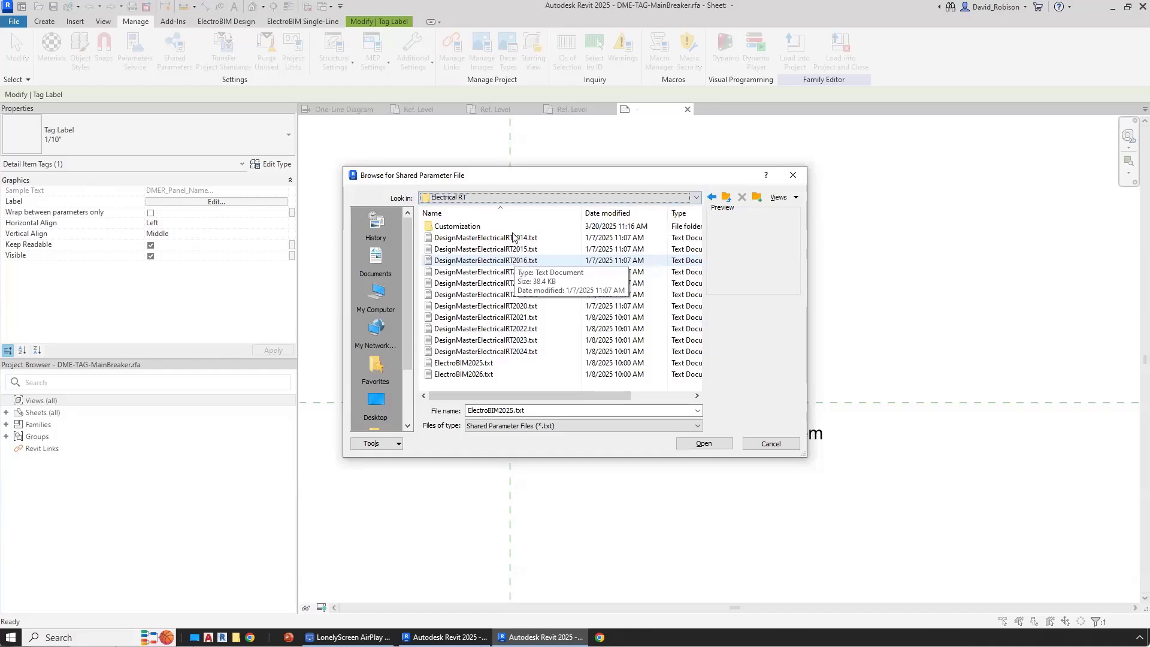
{"action": "left_click", "coordinate": [488, 365]}
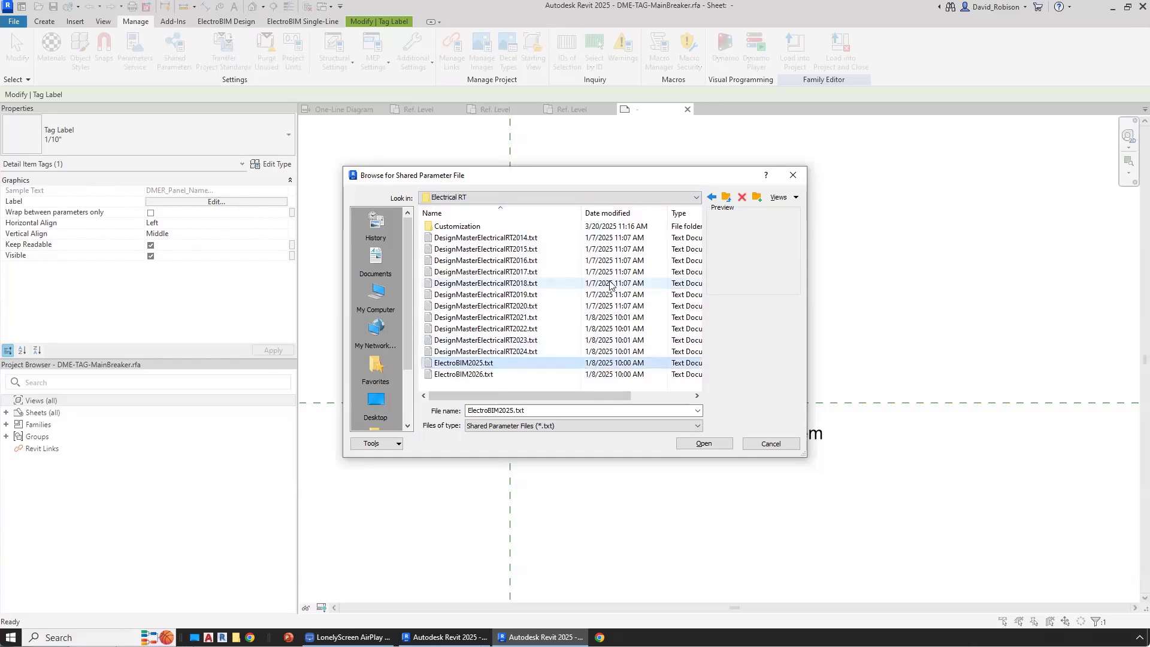
{"action": "left_click", "coordinate": [701, 444]}
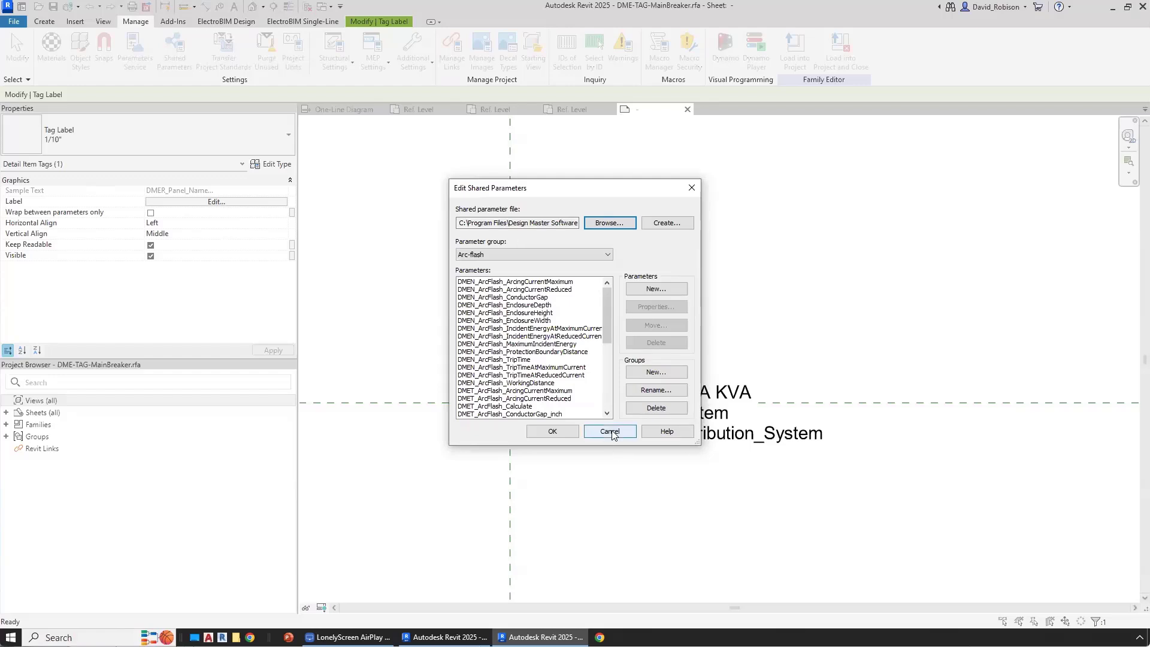
{"action": "left_click", "coordinate": [552, 432]}
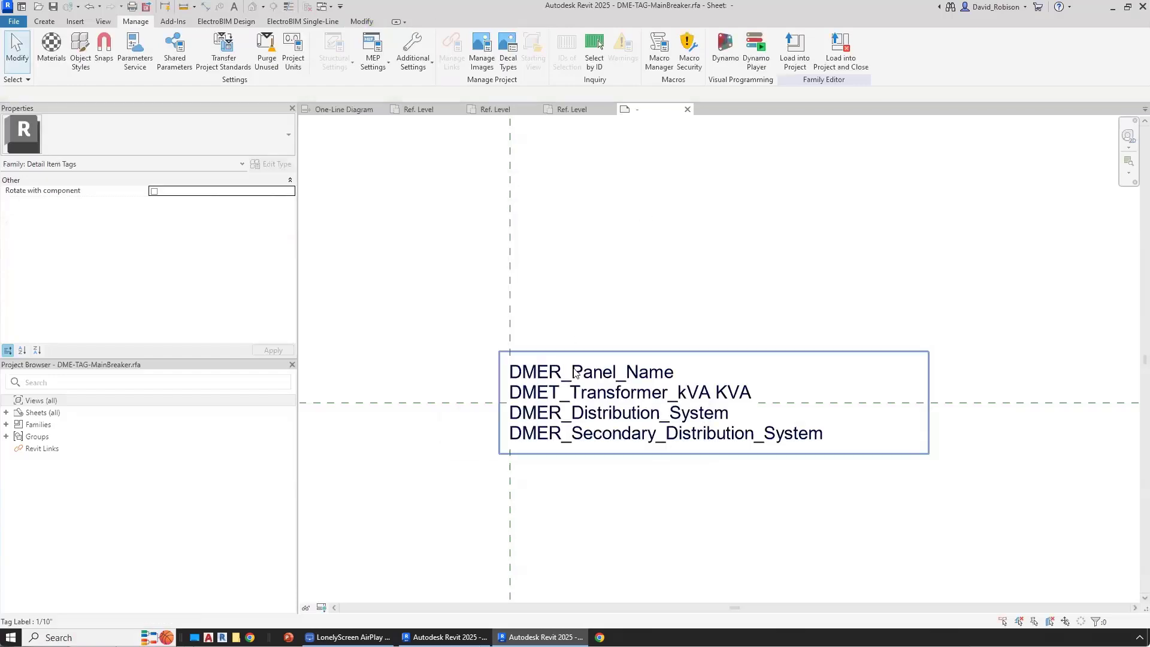
Step: Edit the tag's label and make the DMER_Mains shared parameter from the Revit Duplicate group available to it
{"action": "left_click", "coordinate": [599, 384]}
{"action": "left_click", "coordinate": [216, 201]}
{"action": "left_click", "coordinate": [350, 400]}
{"action": "left_click", "coordinate": [598, 286]}
{"action": "left_click", "coordinate": [599, 253]}
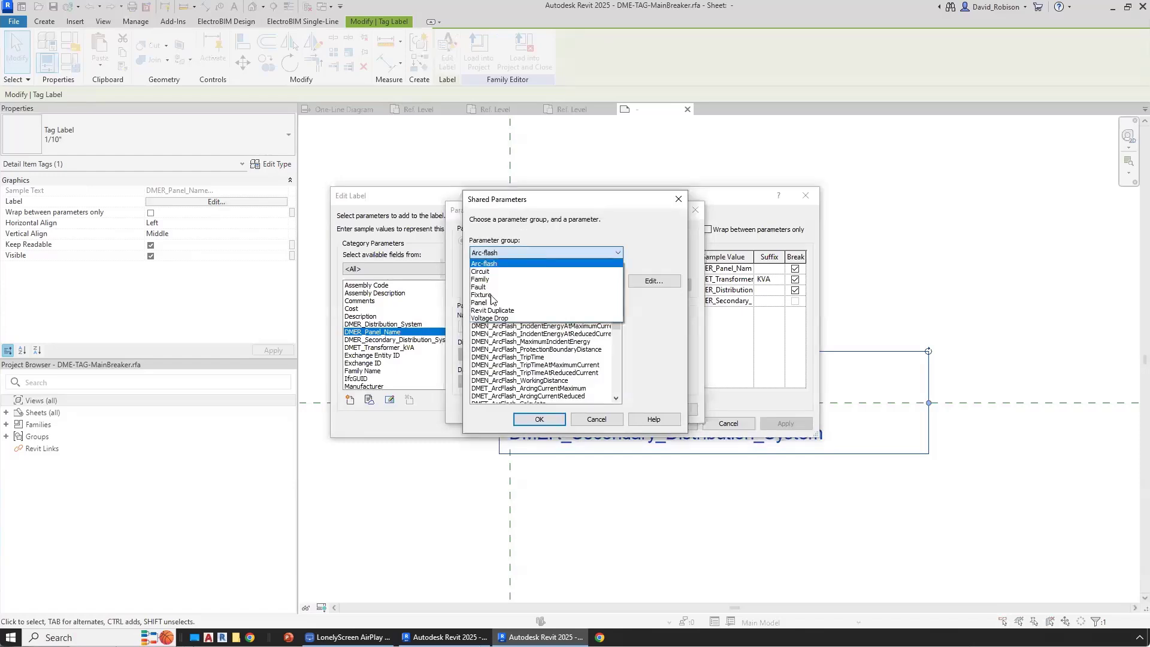
{"action": "left_click", "coordinate": [587, 310]}
{"action": "left_click_drag", "start_coordinate": [617, 309], "coordinate": [619, 343]}
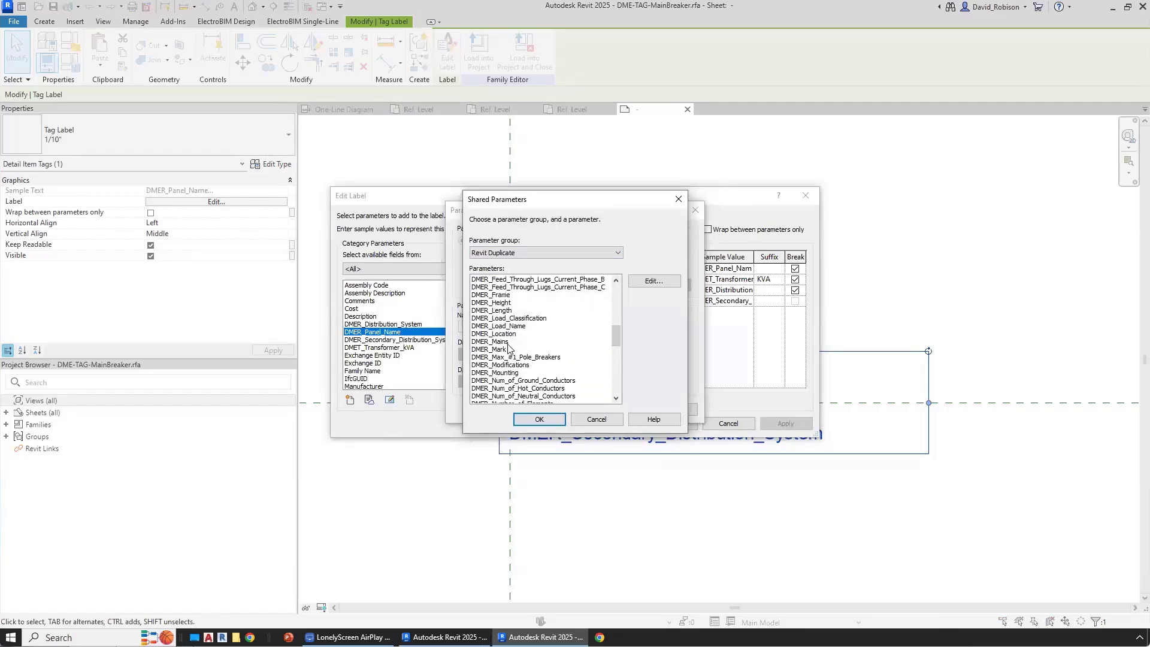
{"action": "left_click", "coordinate": [505, 342]}
{"action": "left_click", "coordinate": [543, 421]}
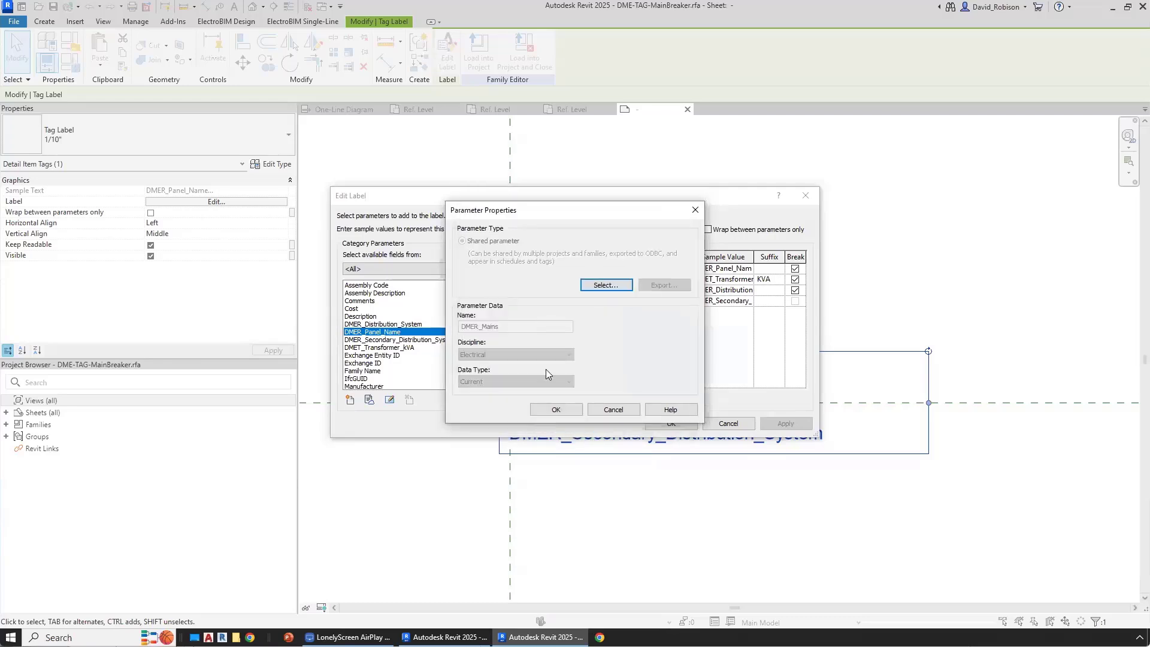
{"action": "left_click", "coordinate": [556, 410]}
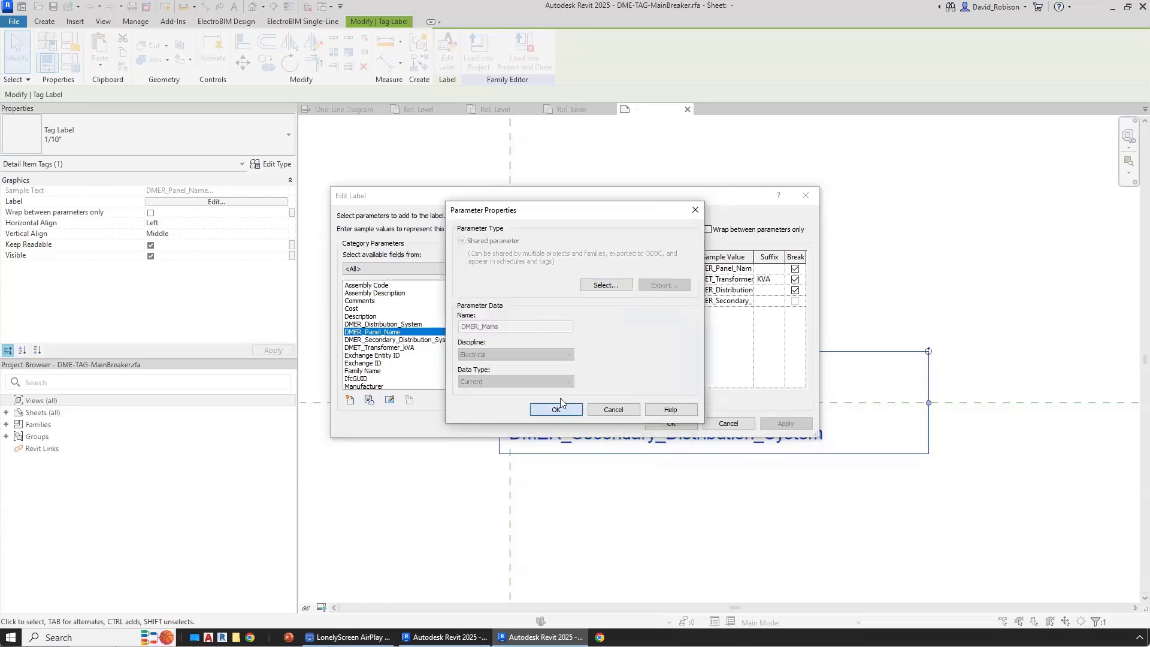
Step: Make the DMET_Panel_MainDisconnectTripSize shared parameter from the Panel group available to the label
{"action": "left_click", "coordinate": [350, 399]}
{"action": "left_click", "coordinate": [601, 285]}
{"action": "left_click", "coordinate": [513, 251]}
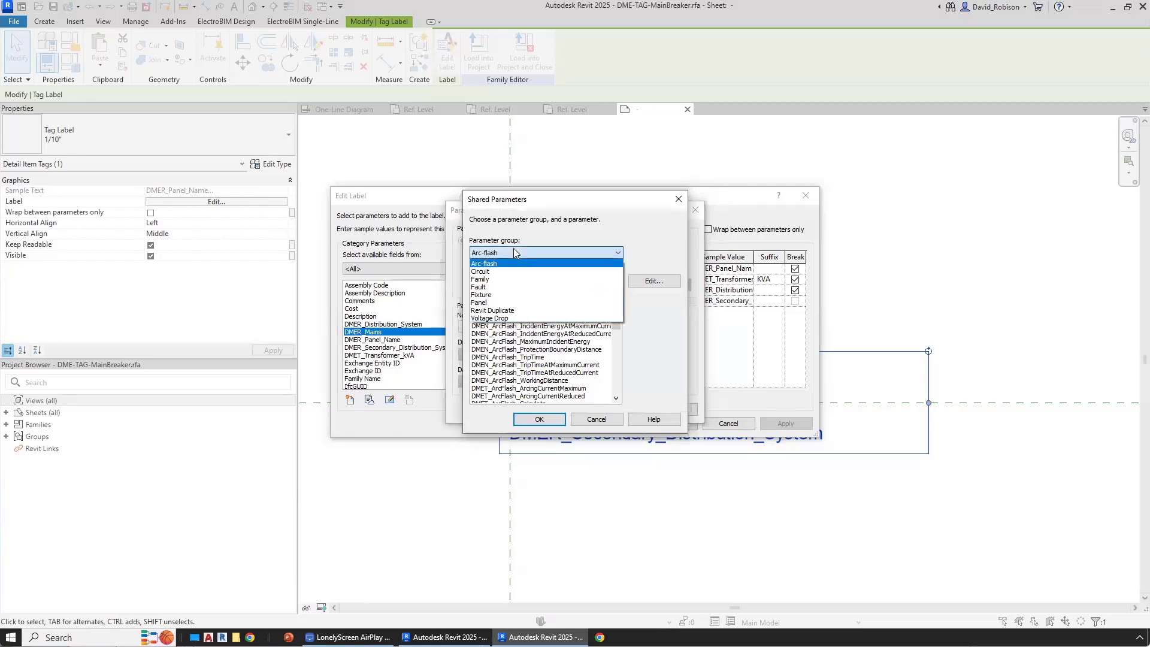
{"action": "left_click", "coordinate": [502, 302]}
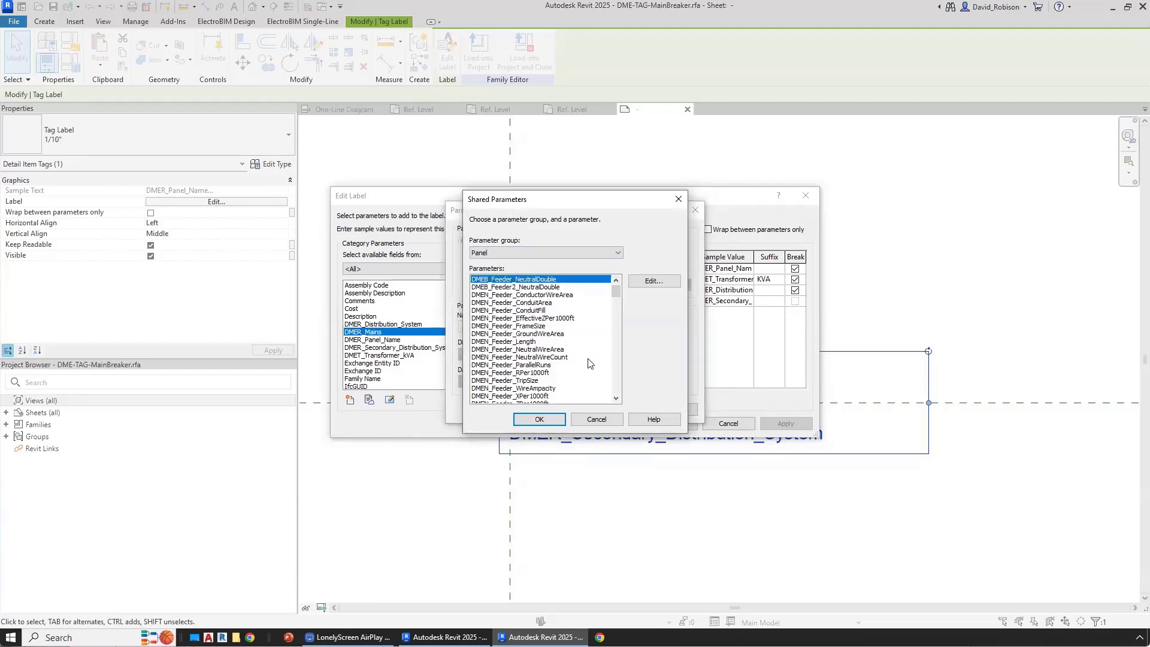
{"action": "scroll", "coordinate": [589, 362], "scroll_direction": "down", "scroll_amount": 10}
{"action": "scroll", "coordinate": [588, 362], "scroll_direction": "down", "scroll_amount": 15}
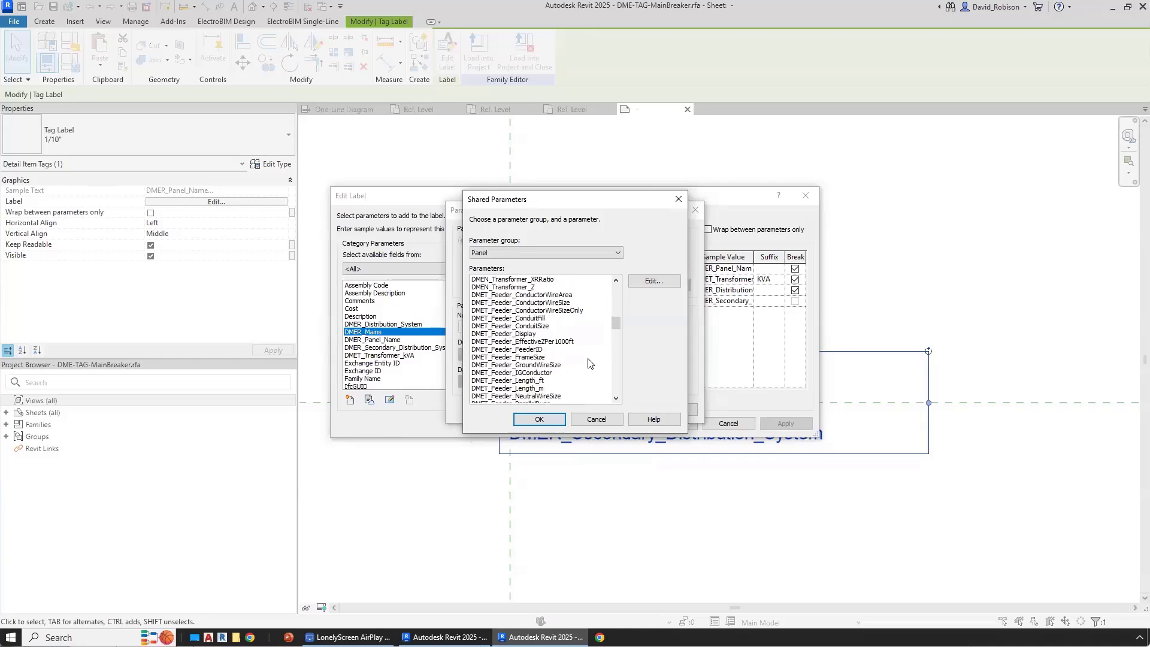
{"action": "scroll", "coordinate": [588, 362], "scroll_direction": "up", "scroll_amount": 12}
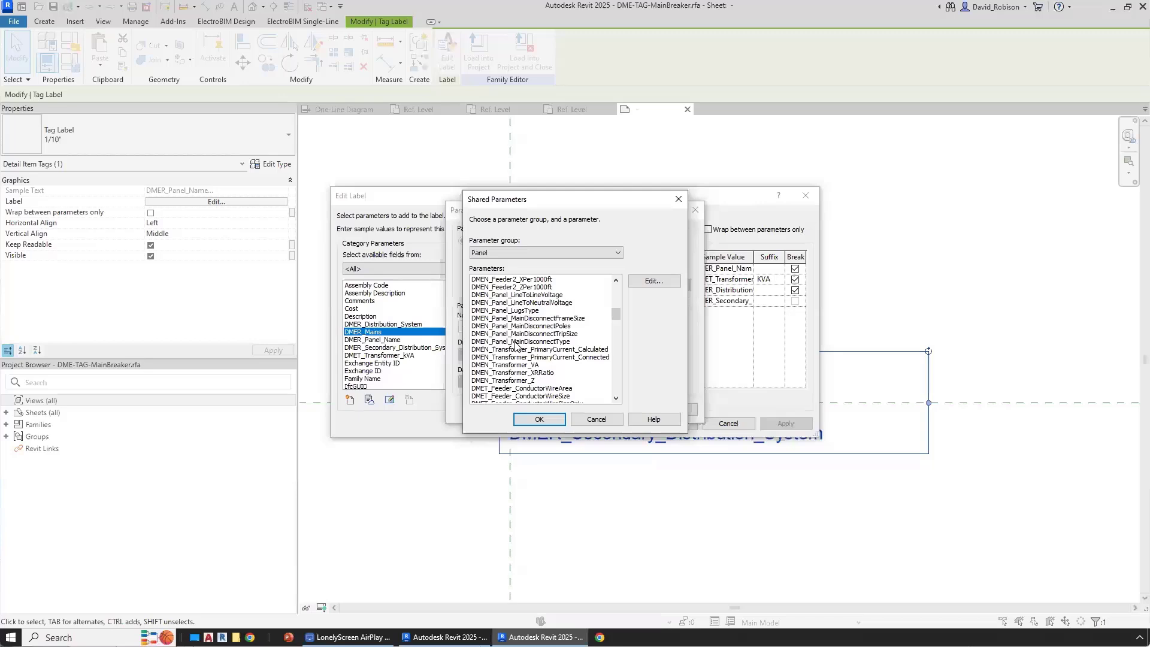
{"action": "left_click", "coordinate": [515, 342]}
{"action": "left_click_drag", "start_coordinate": [616, 313], "coordinate": [616, 385]}
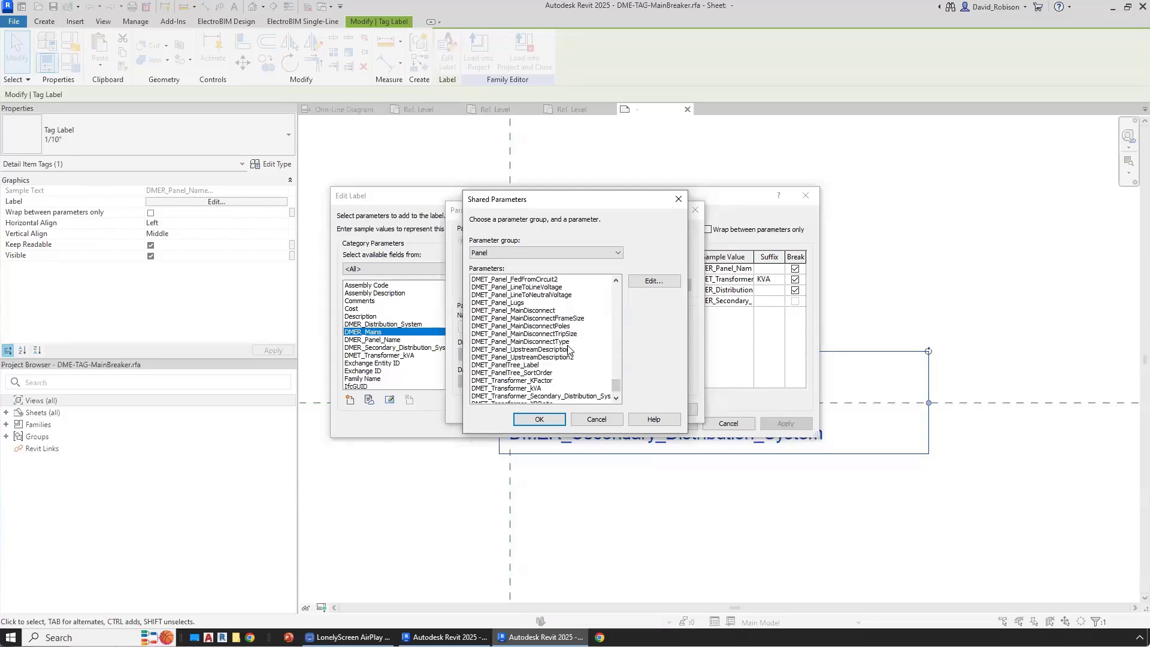
{"action": "left_click", "coordinate": [560, 334]}
{"action": "left_click", "coordinate": [554, 418]}
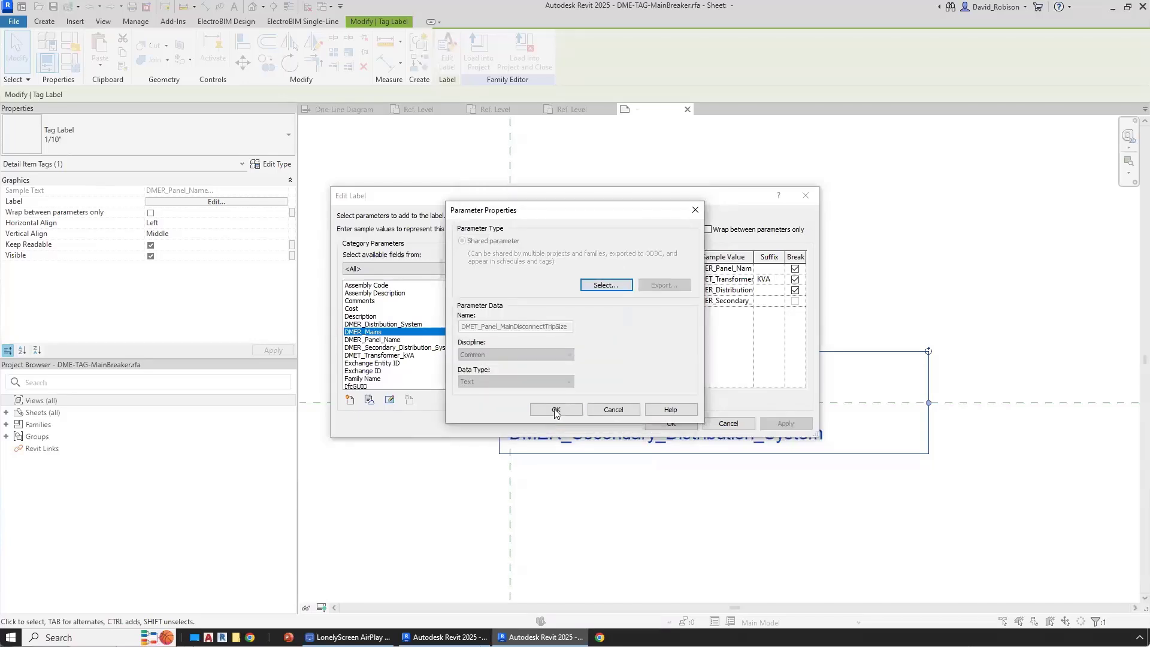
{"action": "left_click", "coordinate": [556, 413]}
Step: Make the DMET_Panel_MainDisconnectFrameSize shared parameter from the Panel group available to the label
{"action": "left_click", "coordinate": [370, 400]}
{"action": "left_click", "coordinate": [606, 286]}
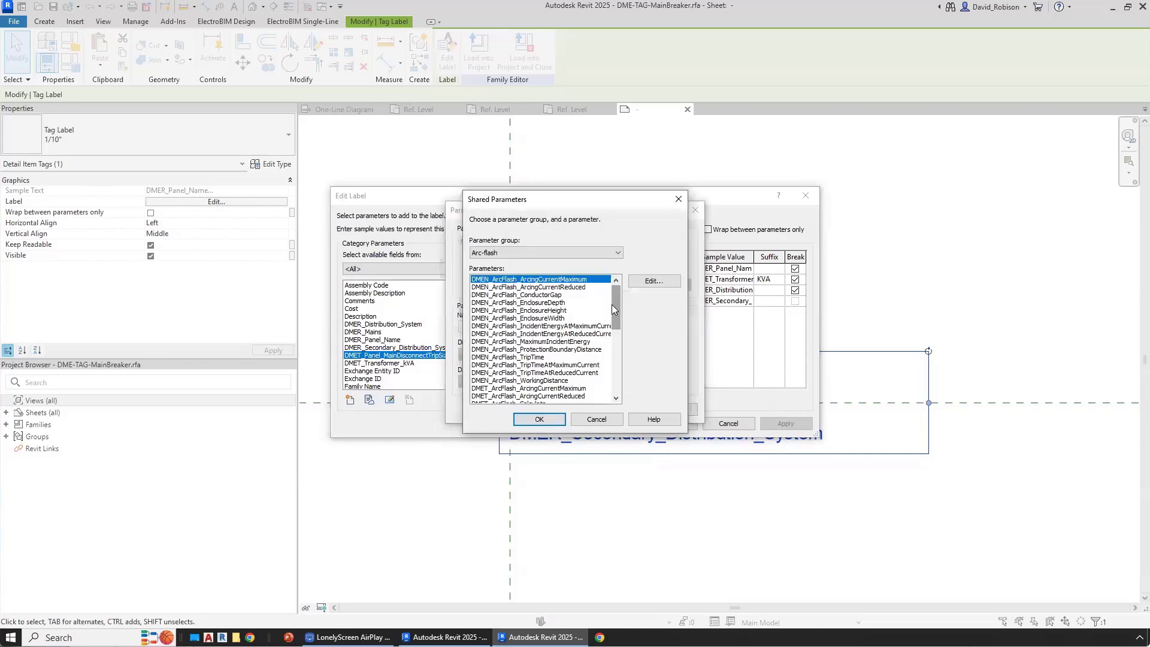
{"action": "left_click_drag", "start_coordinate": [617, 296], "coordinate": [617, 383]}
{"action": "left_click", "coordinate": [581, 252]}
{"action": "left_click", "coordinate": [482, 303]}
{"action": "double_click", "coordinate": [569, 350]}
{"action": "key", "text": "Return"}
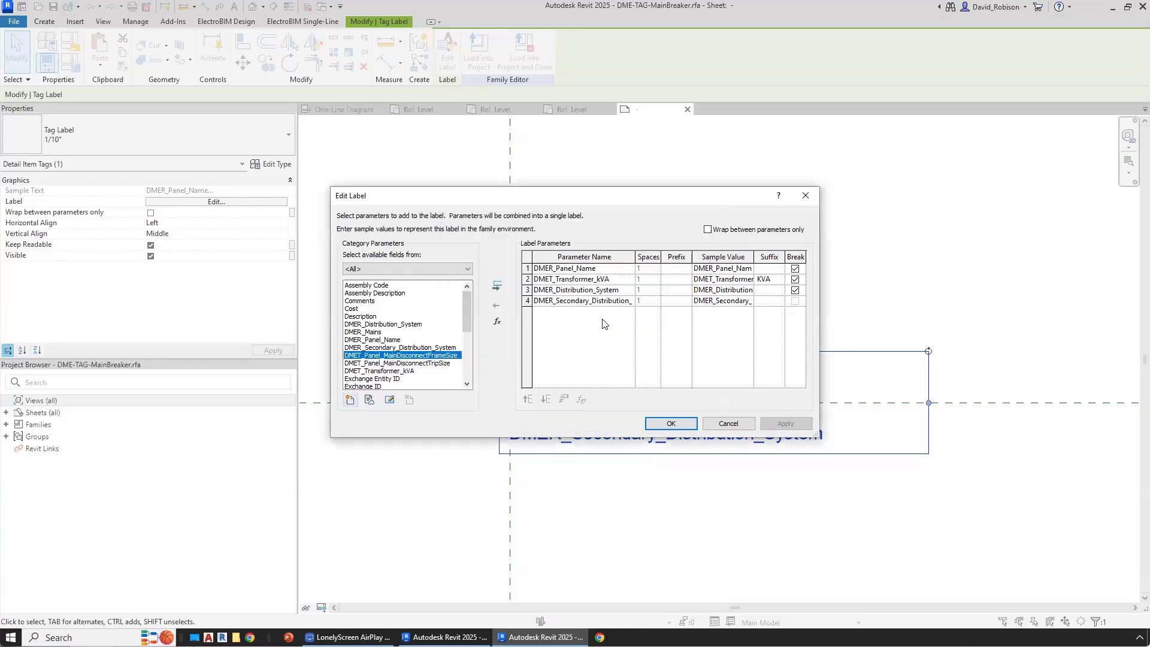
Step: Remove the panel name, transformer kVA and both distribution system parameters from the label
{"action": "left_click", "coordinate": [603, 324]}
{"action": "left_click", "coordinate": [500, 305]}
{"action": "left_click", "coordinate": [499, 305]}
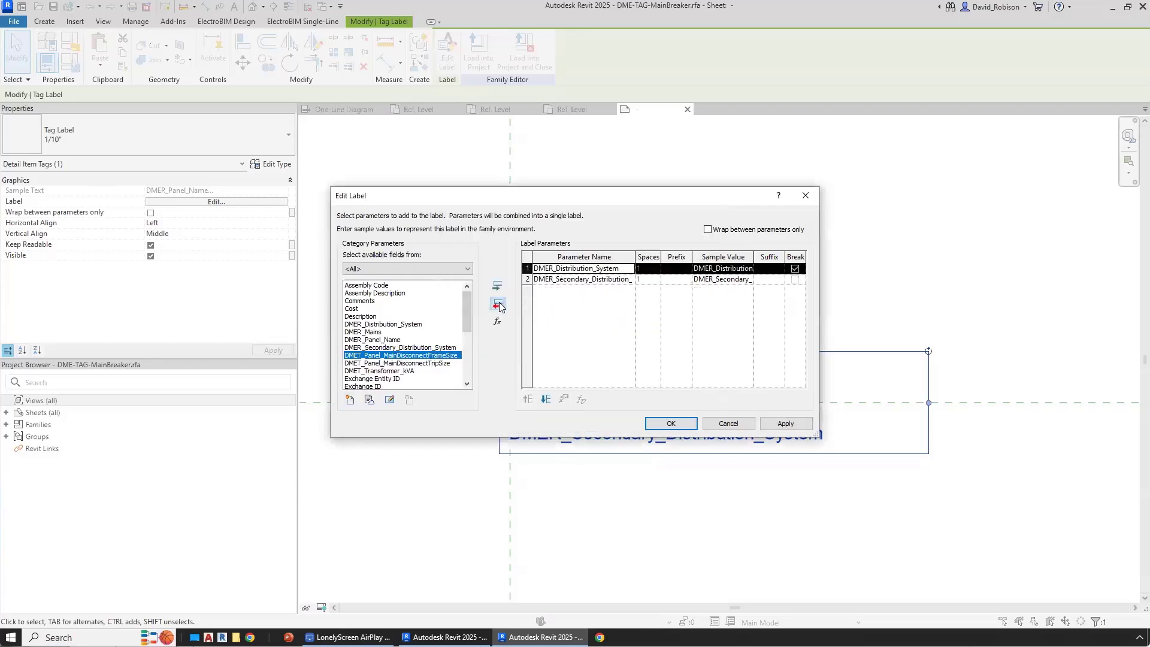
{"action": "left_click", "coordinate": [499, 305]}
{"action": "left_click", "coordinate": [500, 305]}
Step: Add the main disconnect trip size and frame size parameters to the label, with a line break after the trip size
{"action": "left_click", "coordinate": [441, 363]}
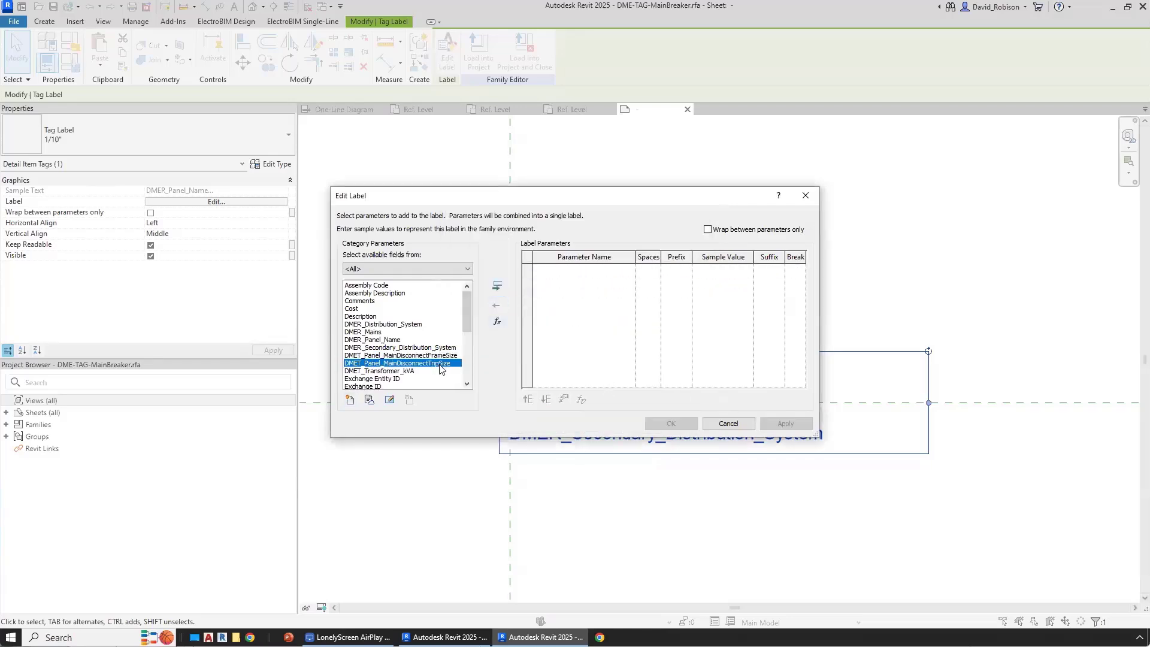
{"action": "left_click", "coordinate": [497, 286]}
{"action": "left_click", "coordinate": [419, 355]}
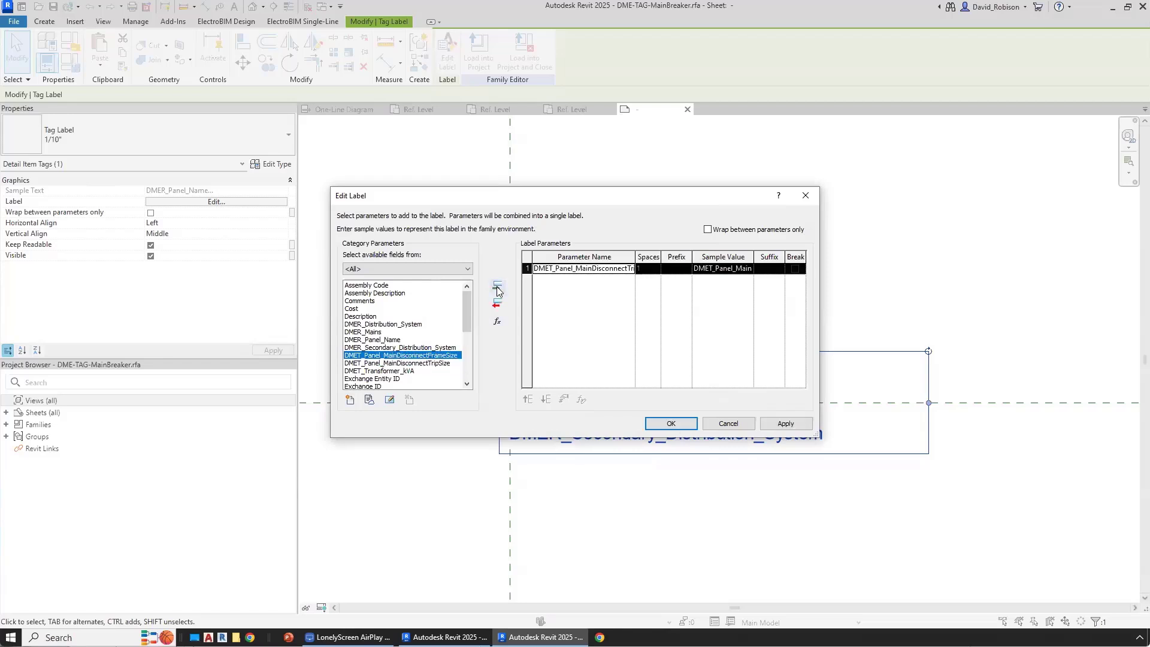
{"action": "left_click", "coordinate": [498, 285]}
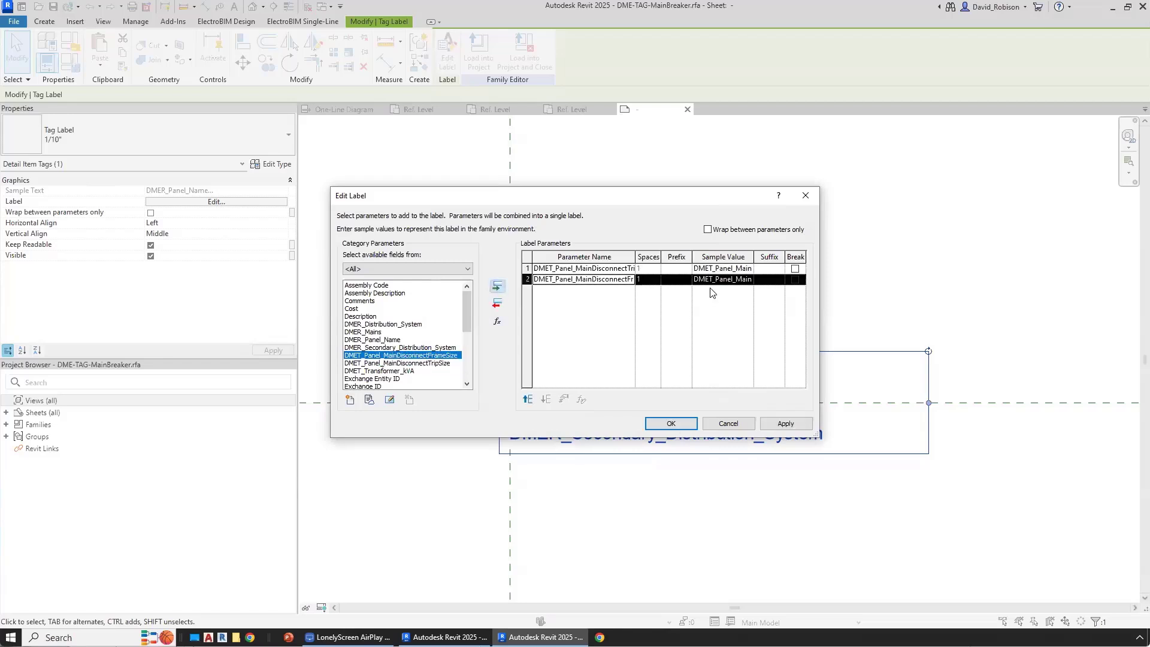
{"action": "left_click", "coordinate": [796, 269]}
{"action": "left_click", "coordinate": [671, 423]}
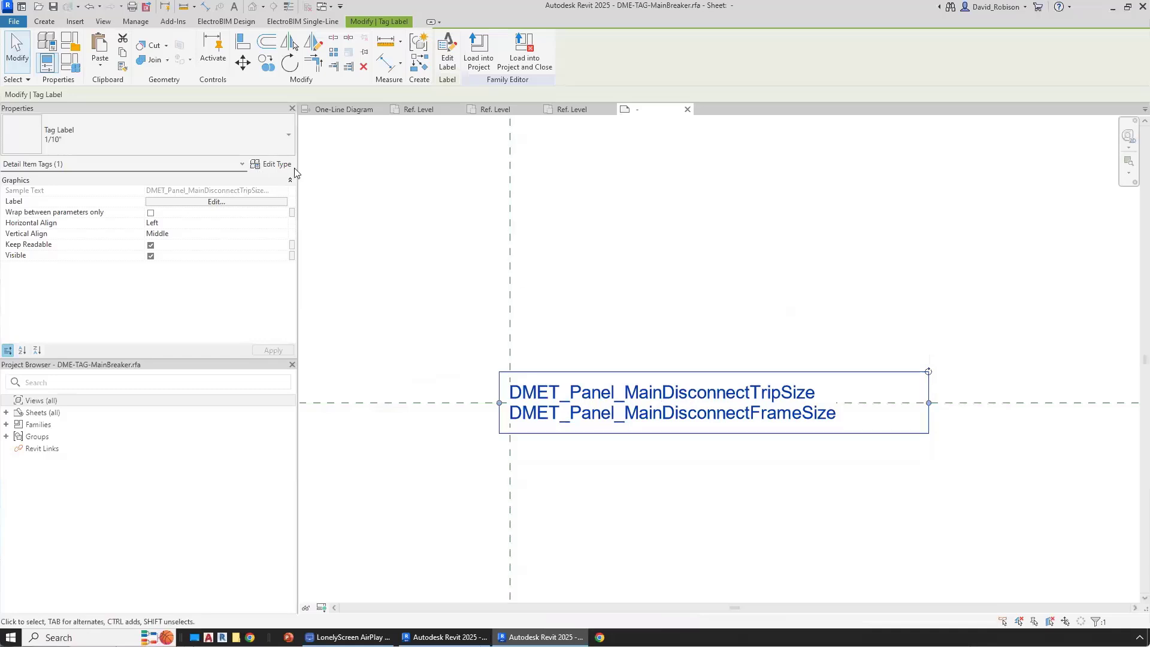
Step: Give the label's trip size the suffix T and its frame size the suffix F
{"action": "left_click", "coordinate": [454, 59]}
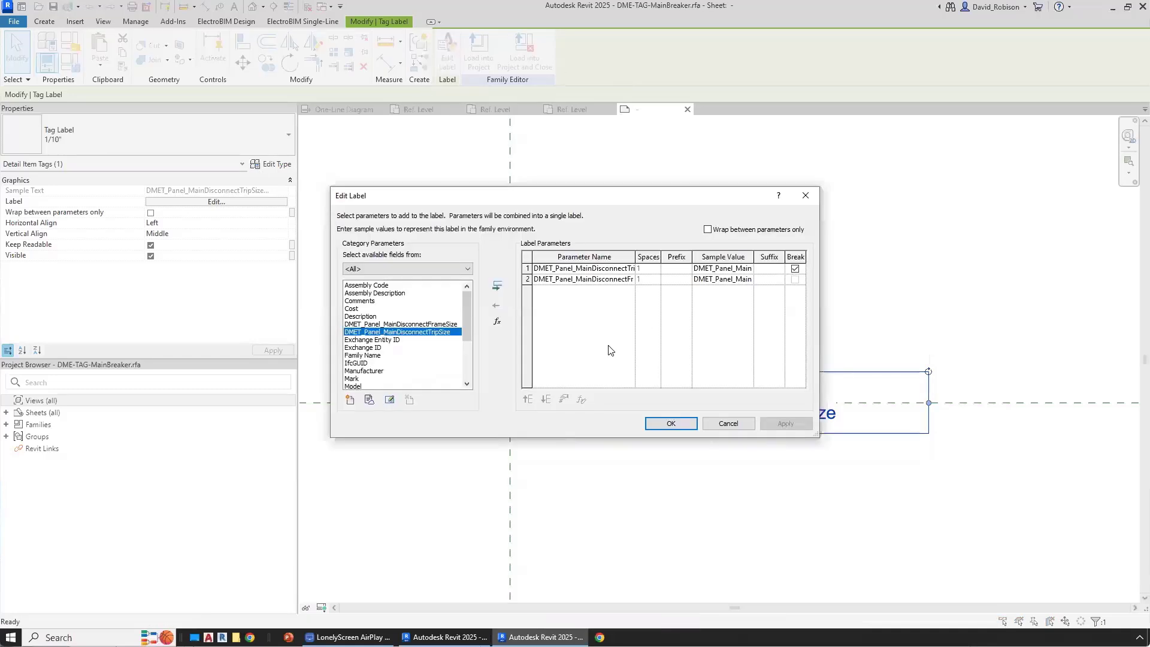
{"action": "left_click", "coordinate": [763, 271]}
{"action": "type", "text": "T"}
{"action": "left_click", "coordinate": [770, 280]}
{"action": "type", "text": "F"}
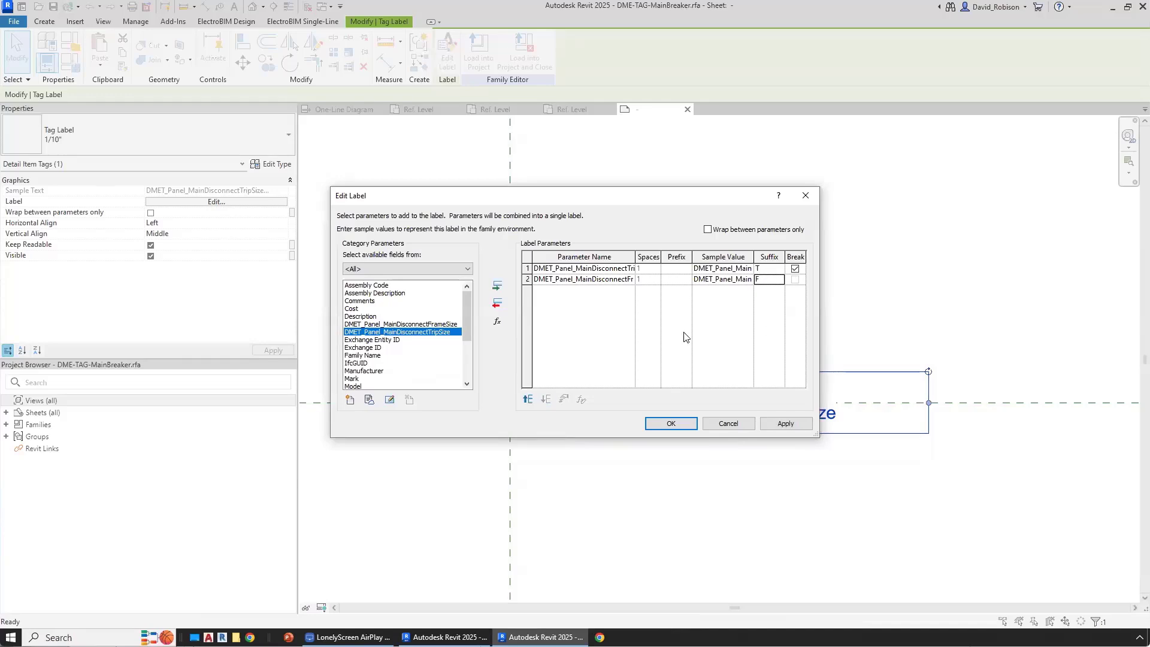
{"action": "left_click", "coordinate": [669, 424]}
Step: Load the main breaker tag into single-line-project.rvt and tag the low-voltage SWB section with it
{"action": "left_click", "coordinate": [479, 52]}
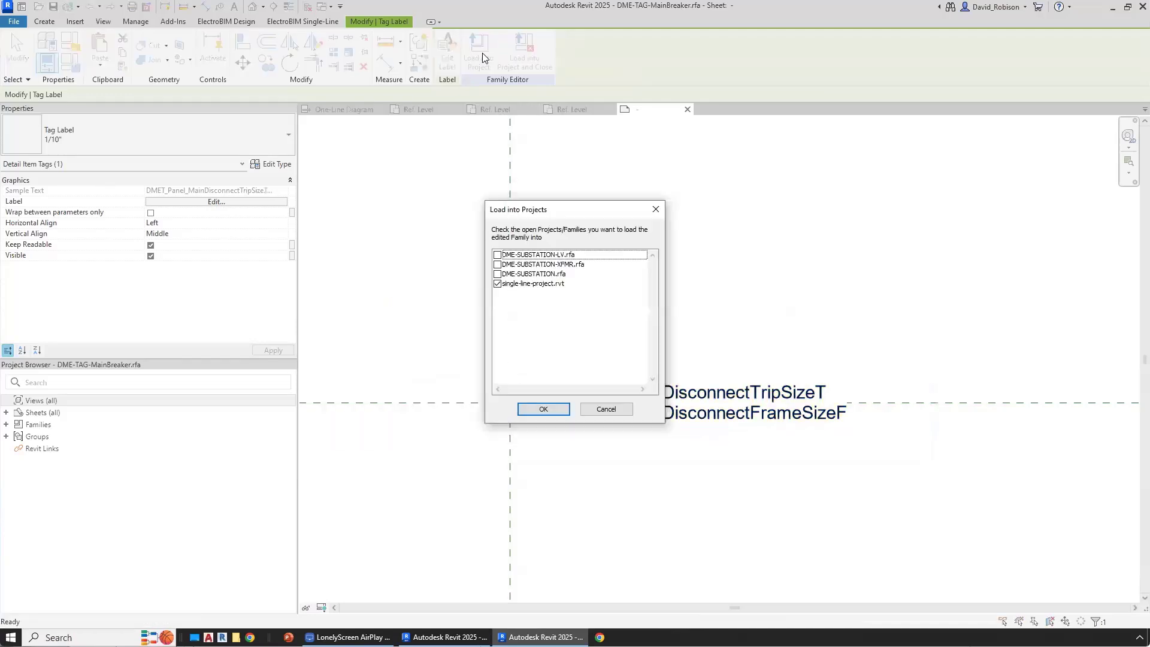
{"action": "left_click", "coordinate": [543, 410]}
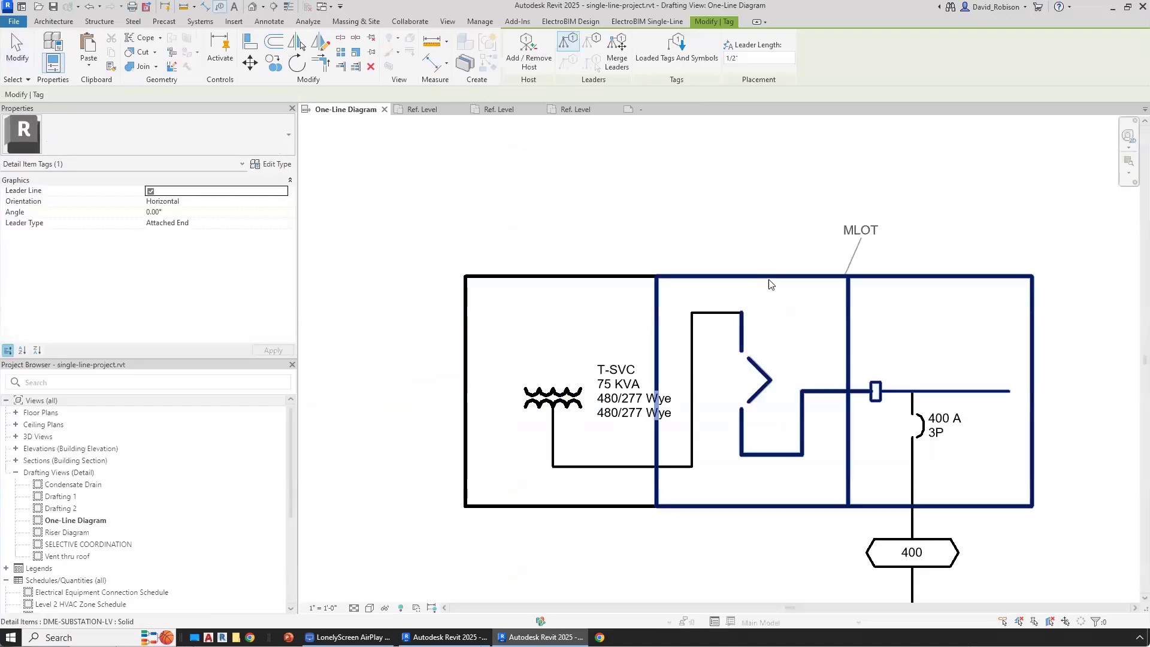
{"action": "key", "text": "Escape"}
{"action": "key", "text": "Escape"}
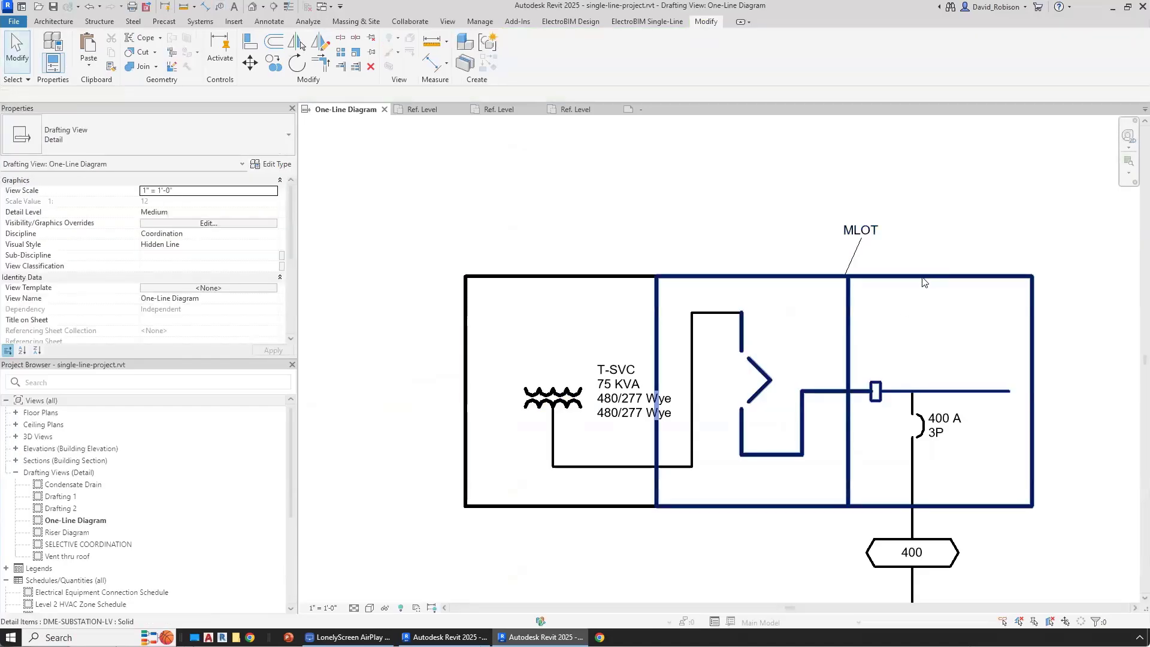
Step: Change the SWB's main disconnect type to Breaker
{"action": "left_click", "coordinate": [572, 23]}
{"action": "left_click", "coordinate": [647, 21]}
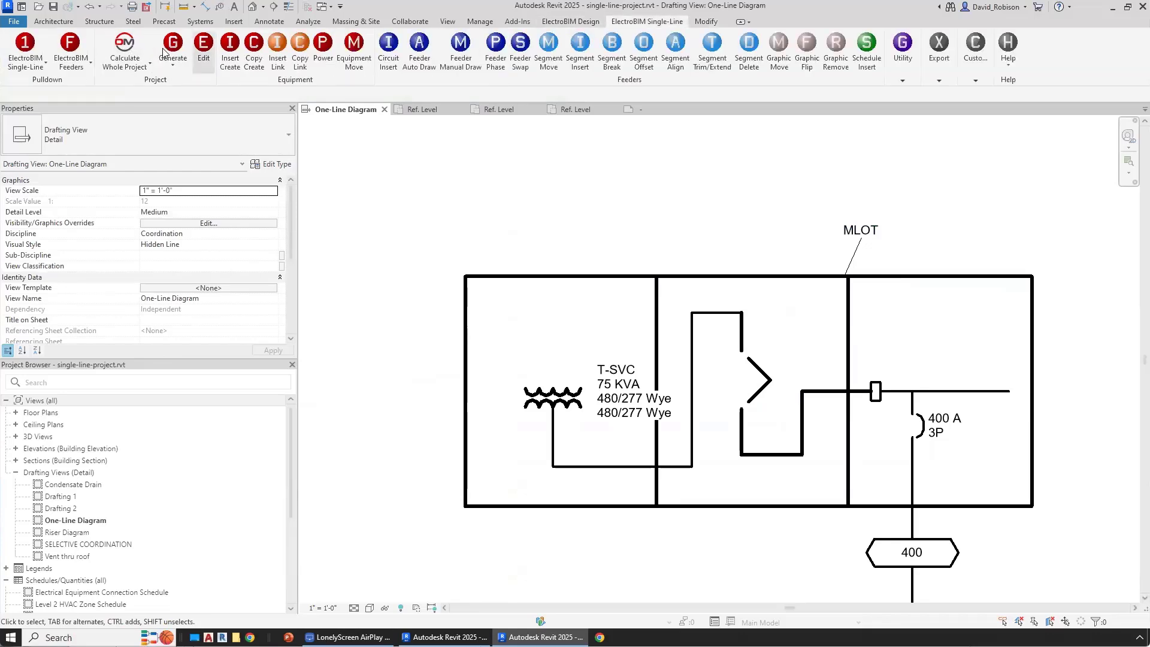
{"action": "left_click", "coordinate": [886, 282]}
{"action": "left_click", "coordinate": [647, 22]}
{"action": "left_click", "coordinate": [204, 45]}
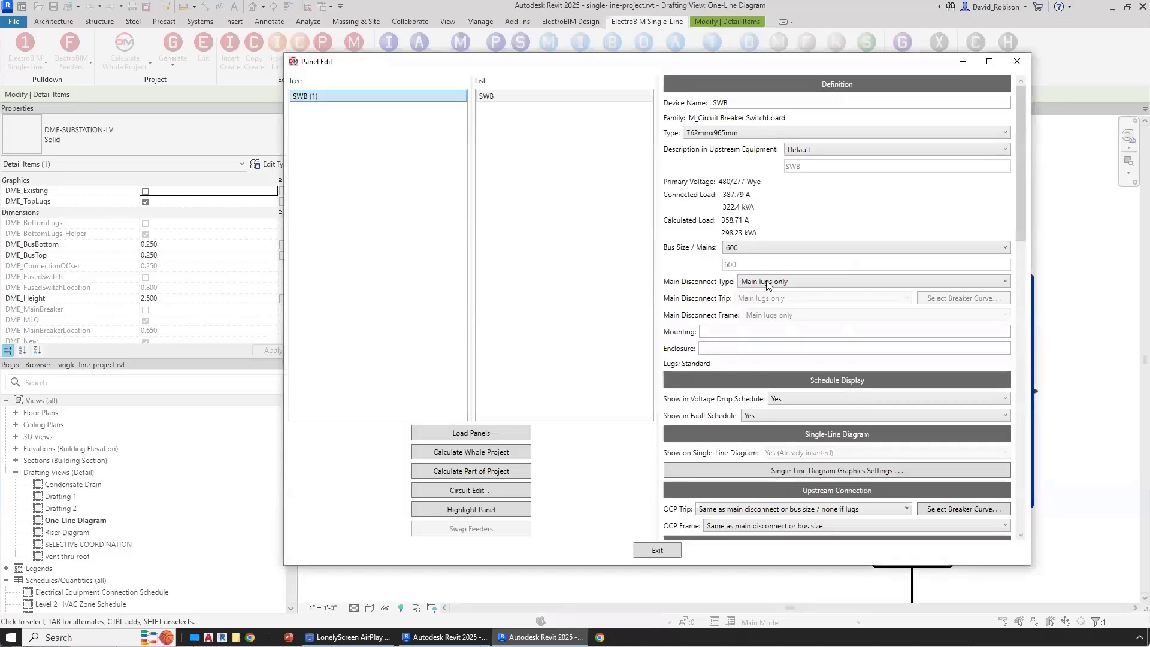
{"action": "left_click", "coordinate": [769, 284]}
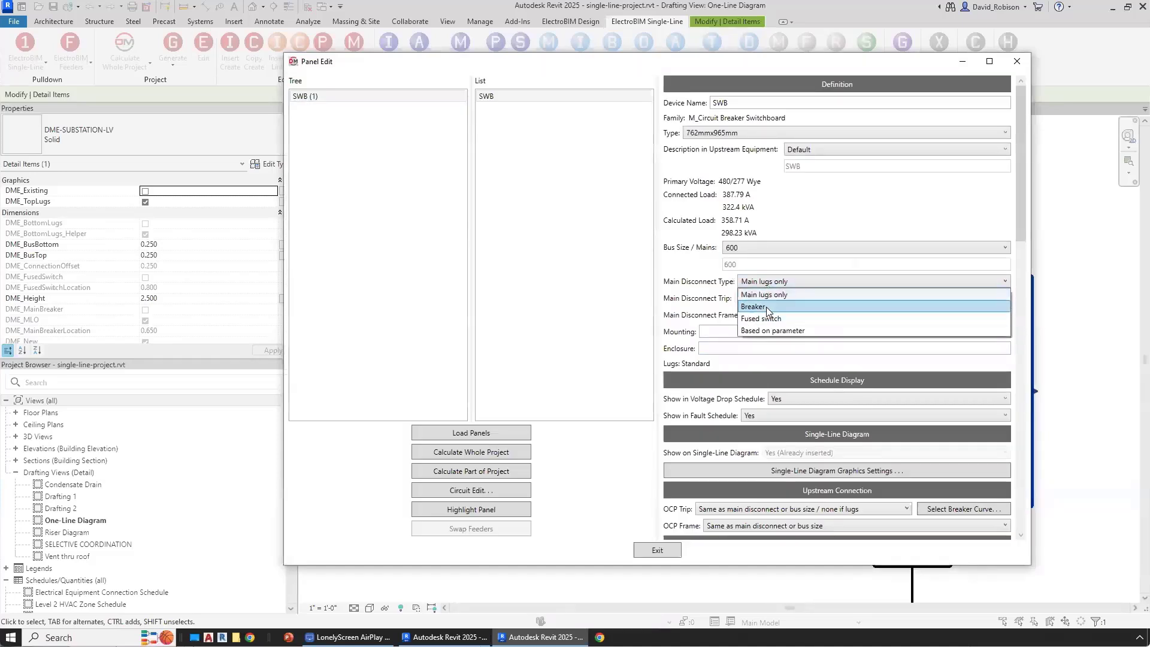
{"action": "left_click", "coordinate": [753, 307]}
{"action": "left_click", "coordinate": [659, 551]}
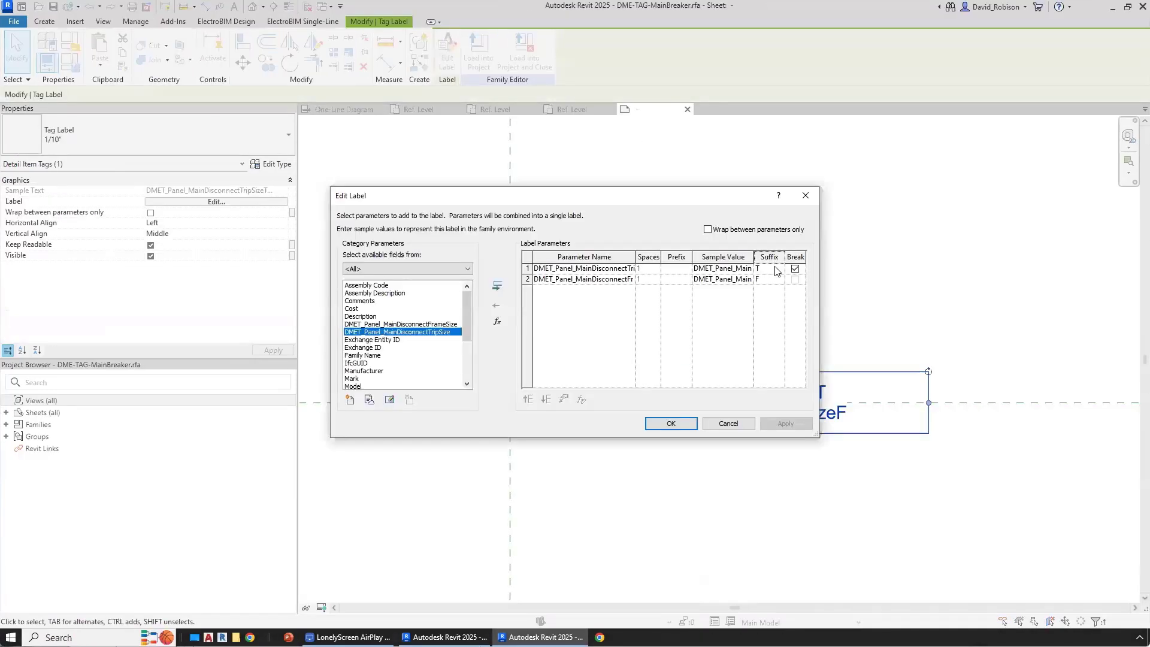
Step: In the main breaker tag's label, set the trip size suffix to AT and the frame size suffix to AF
{"action": "left_click", "coordinate": [775, 269]}
{"action": "type", "text": "AT"}
{"action": "left_click", "coordinate": [771, 282]}
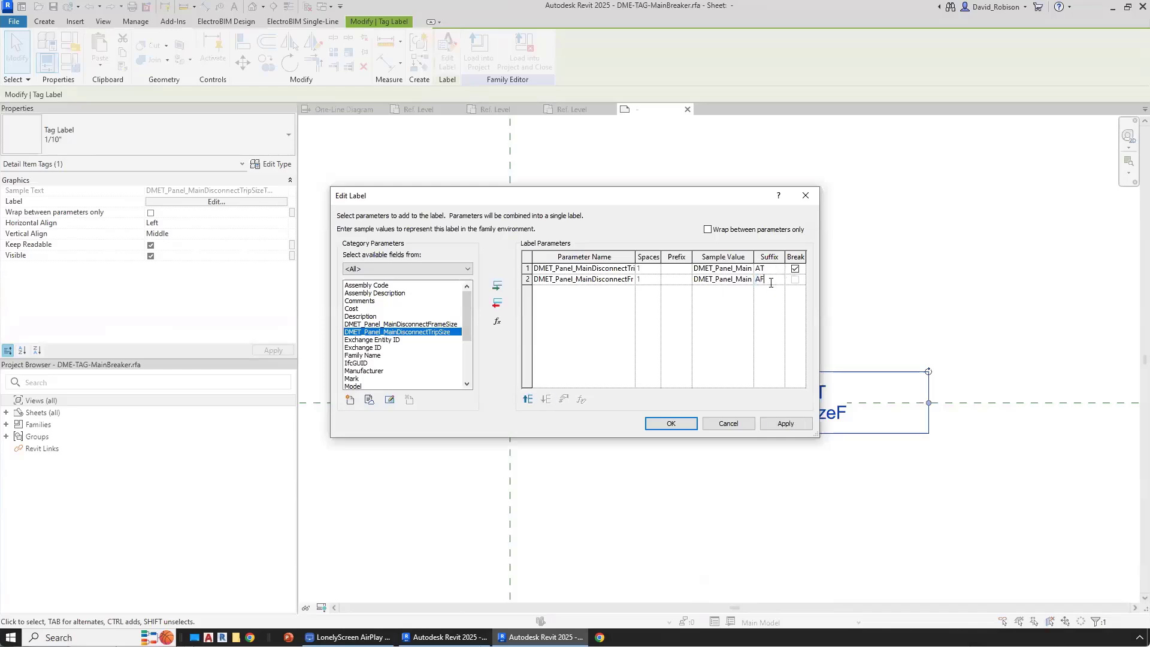
{"action": "type", "text": "AF"}
{"action": "left_click", "coordinate": [671, 424]}
Step: Reload the main breaker tag into single-line-project.rvt, overwriting the existing version and its parameter values
{"action": "left_click", "coordinate": [478, 54]}
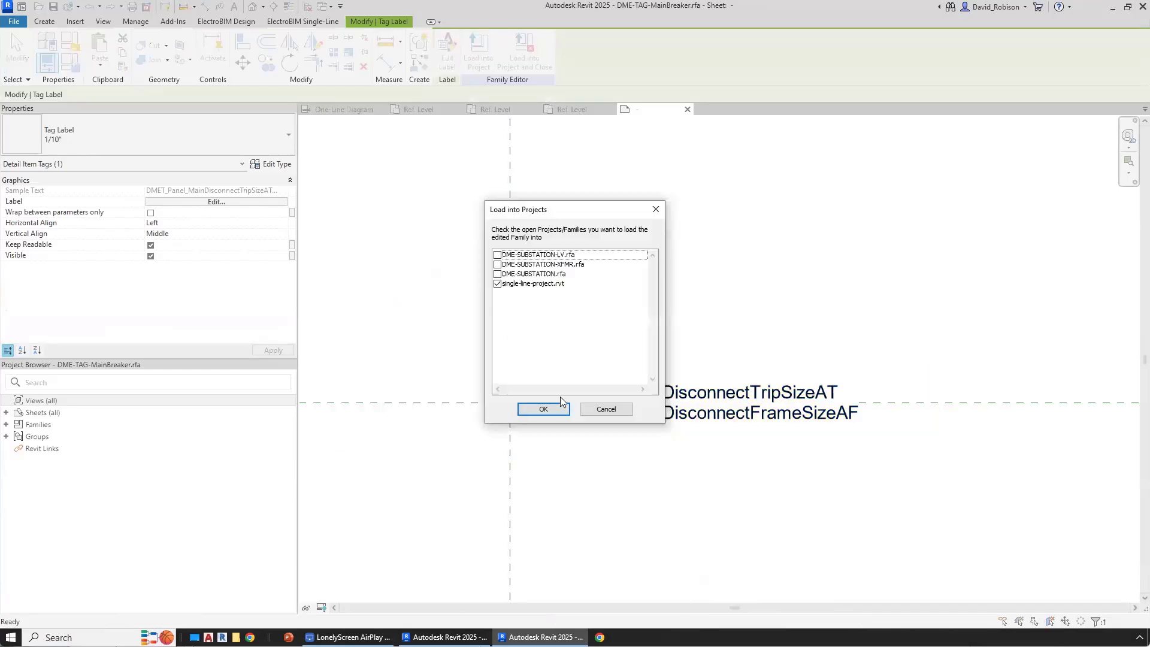
{"action": "key", "text": "Return"}
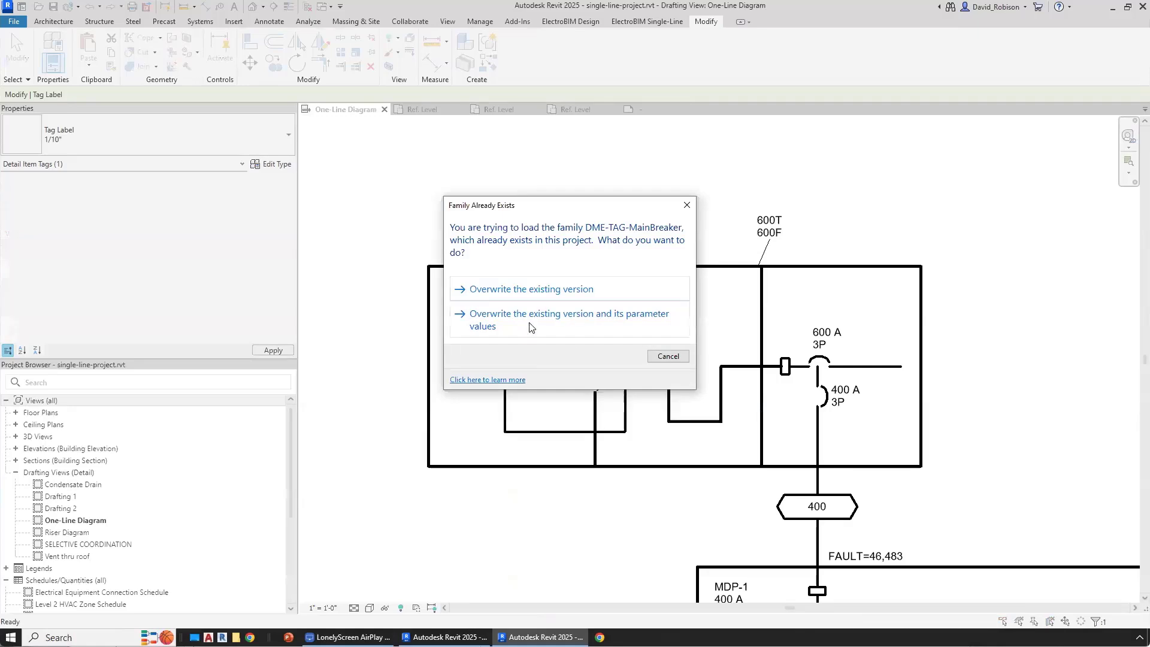
{"action": "left_click", "coordinate": [531, 326]}
Step: Turn off the main breaker tag's leader line and move the tag beside the breaker symbol in the substation's middle section
{"action": "left_click", "coordinate": [782, 226]}
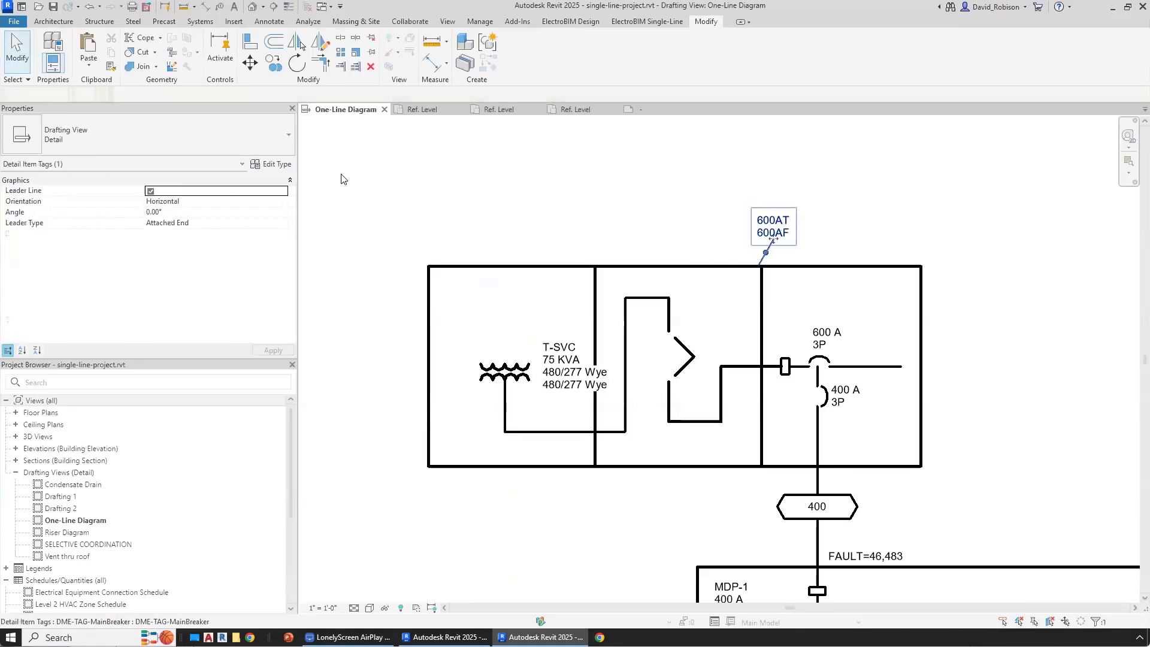
{"action": "left_click", "coordinate": [151, 191]}
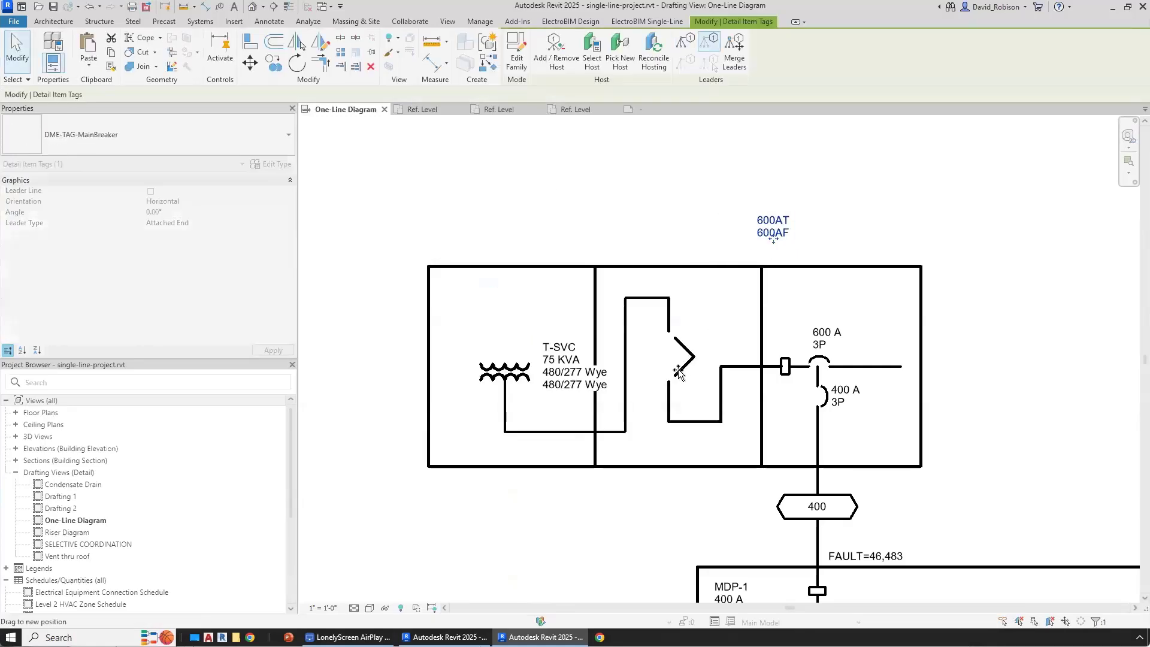
{"action": "left_click_drag", "start_coordinate": [679, 371], "coordinate": [656, 371]}
{"action": "left_click", "coordinate": [735, 188]}
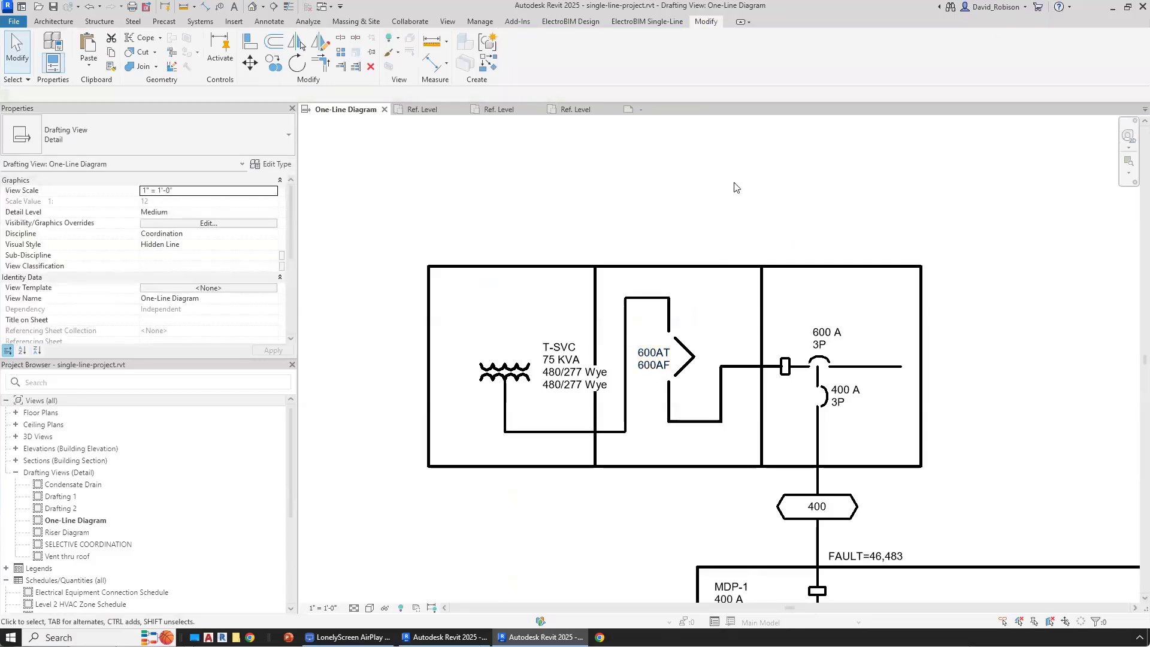